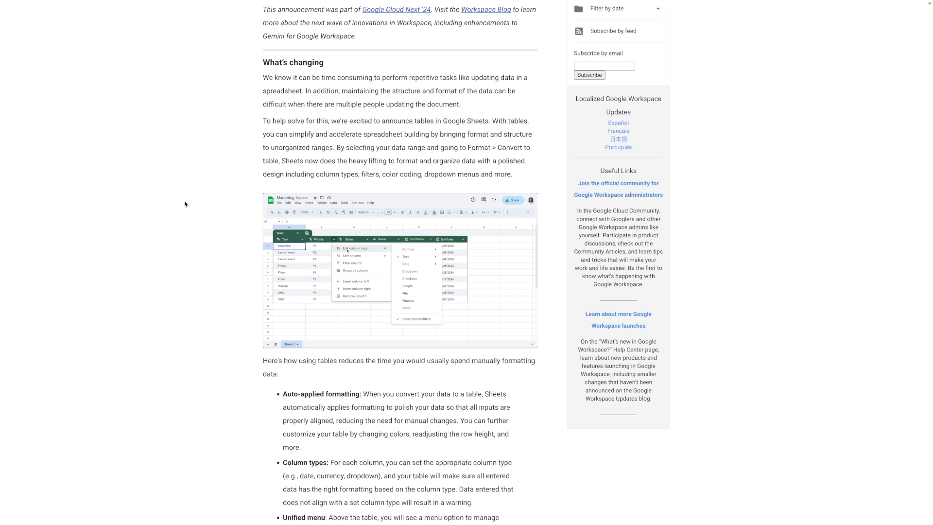
Read the Google Sheets tables announcement, examining table features, group-by views, pre-built tables and the rollout details.
scroll(238, 253, down, 7)
scroll(248, 233, up, 1)
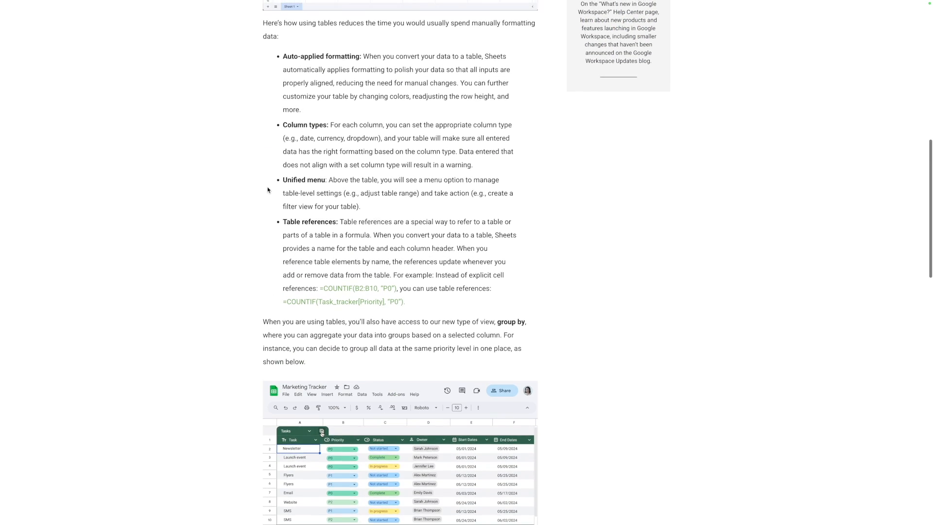
scroll(258, 199, up, 1)
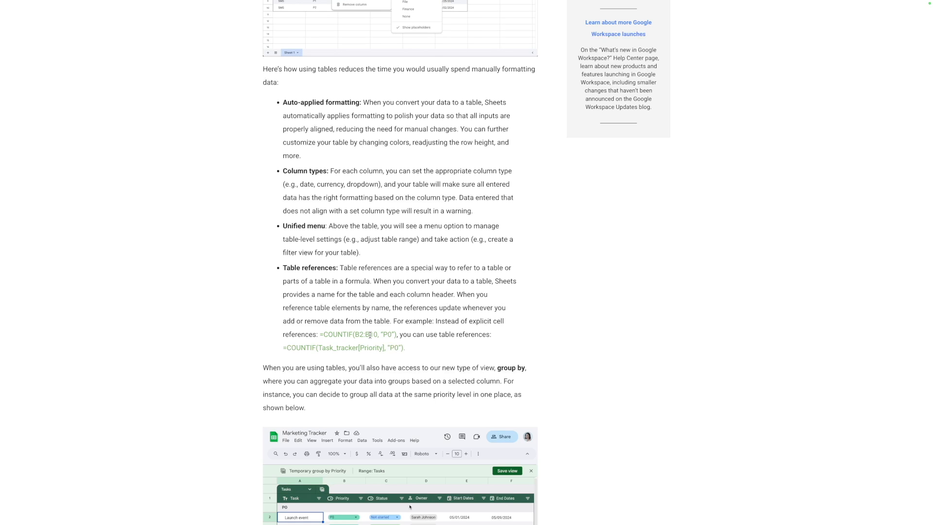
scroll(406, 267, down, 1)
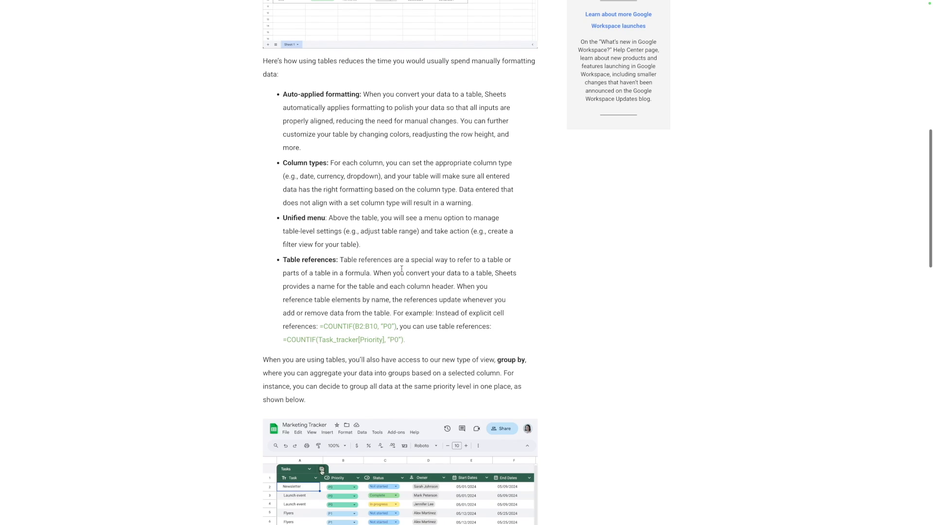
scroll(404, 243, down, 6)
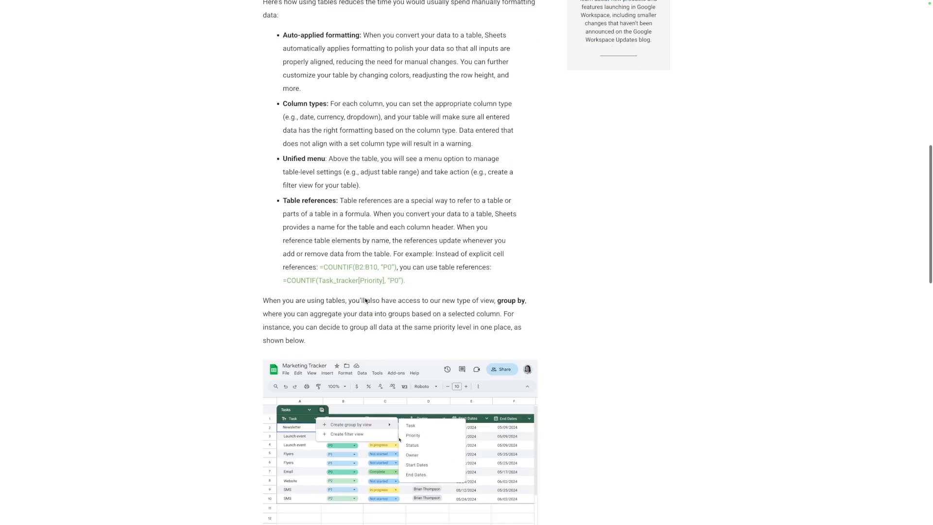
scroll(359, 298, up, 2)
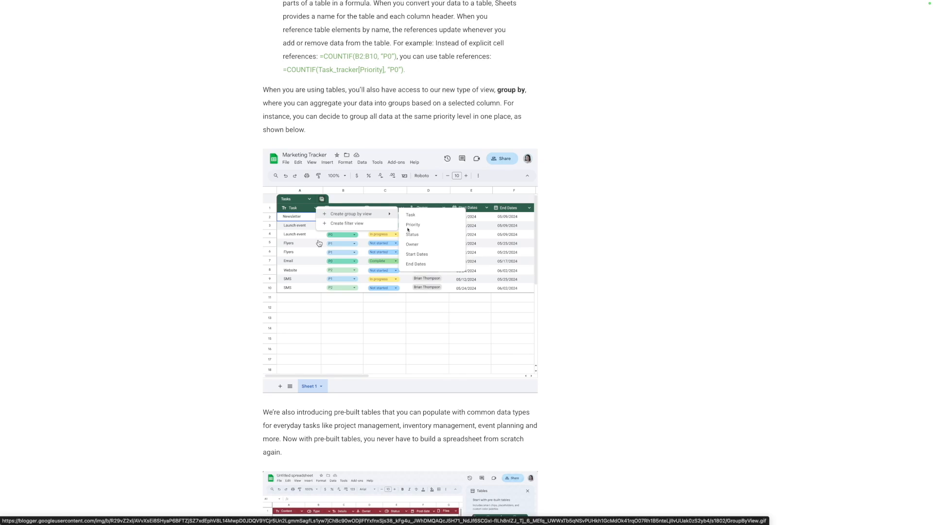
scroll(337, 292, down, 1)
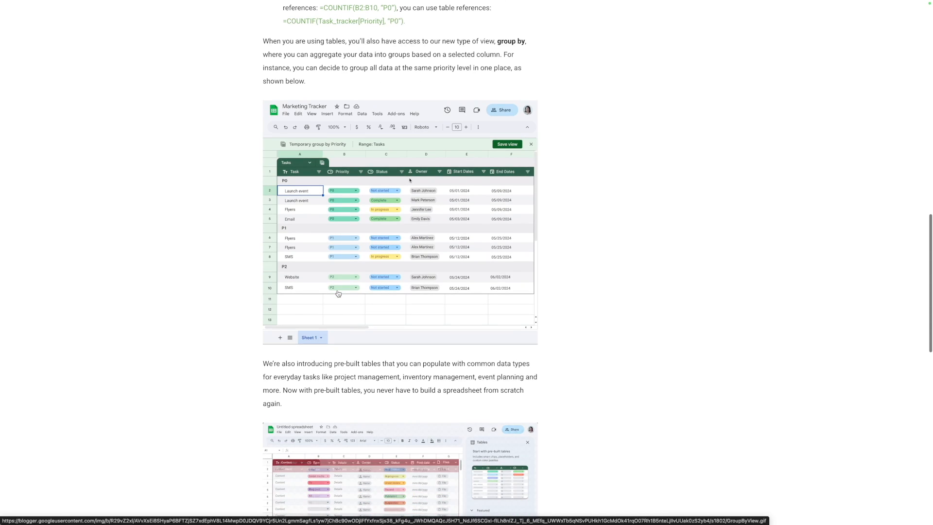
scroll(331, 290, down, 1)
scroll(330, 290, down, 11)
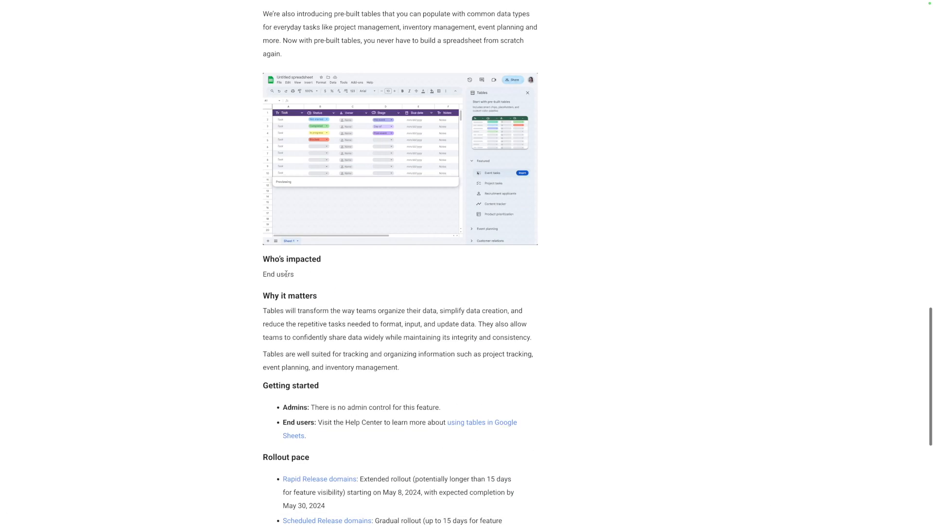
scroll(257, 256, down, 1)
scroll(252, 260, up, 1)
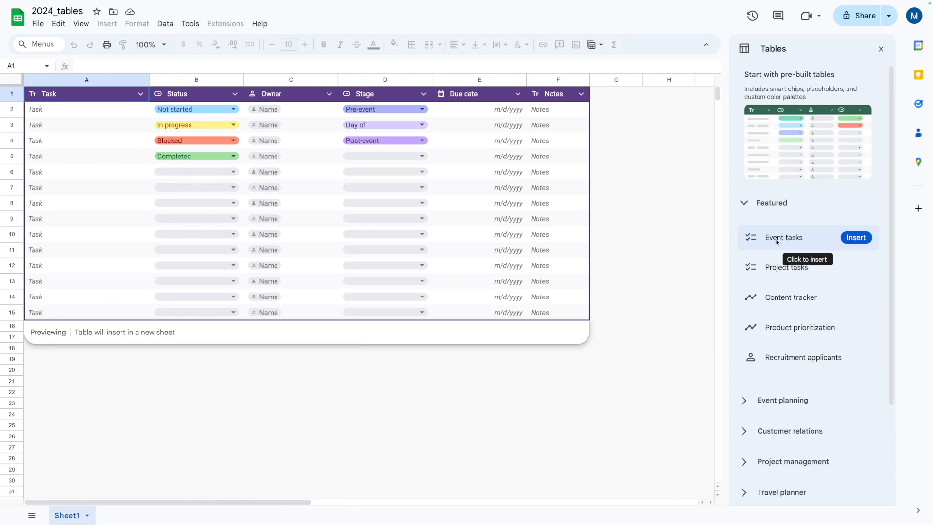
Insert the pre-built Event tasks table in a new sheet and go through its introductory tips to the end.
click(860, 239)
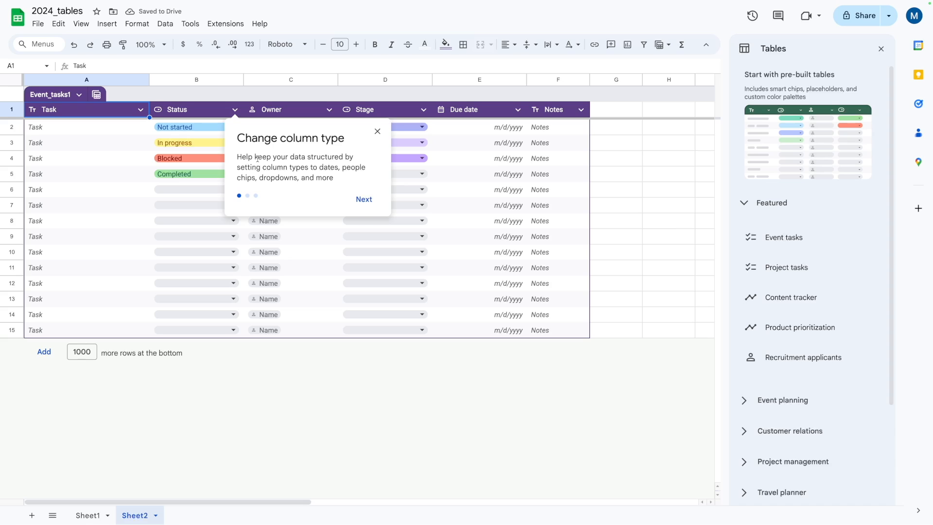
click(365, 200)
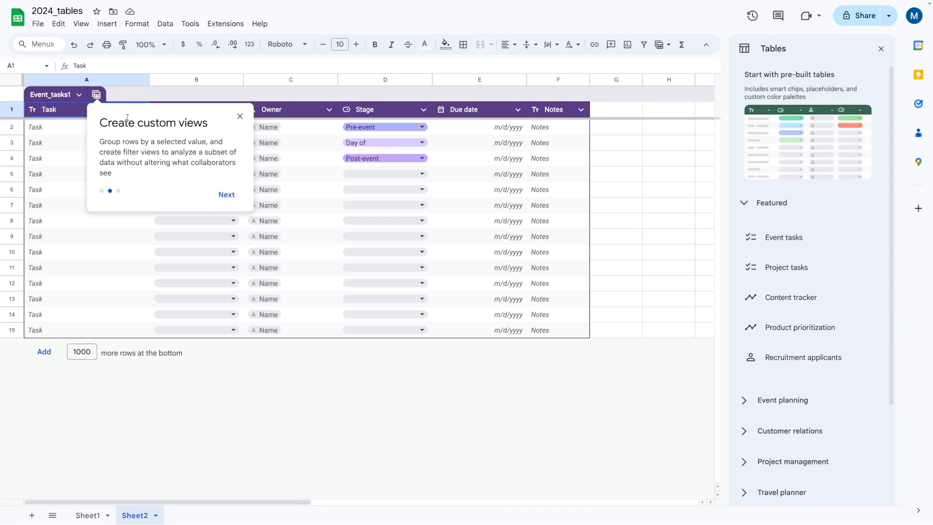
click(226, 195)
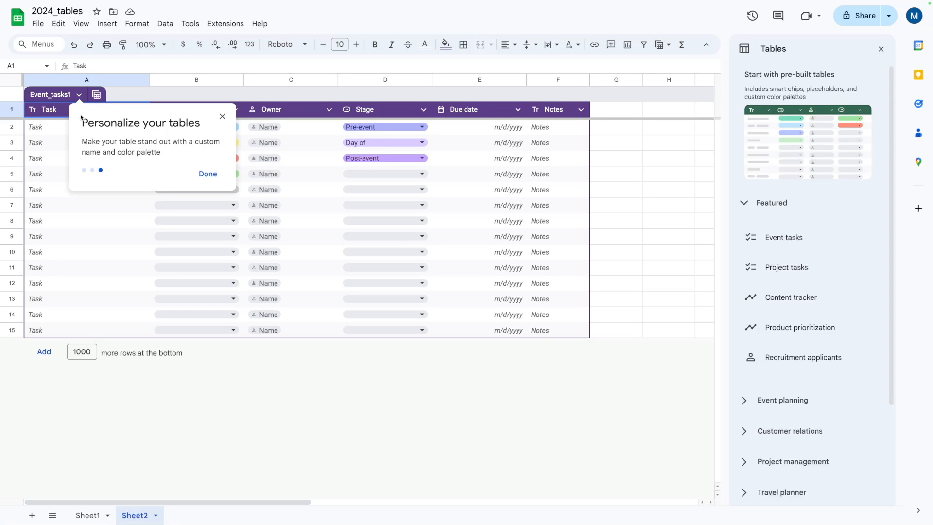
click(208, 174)
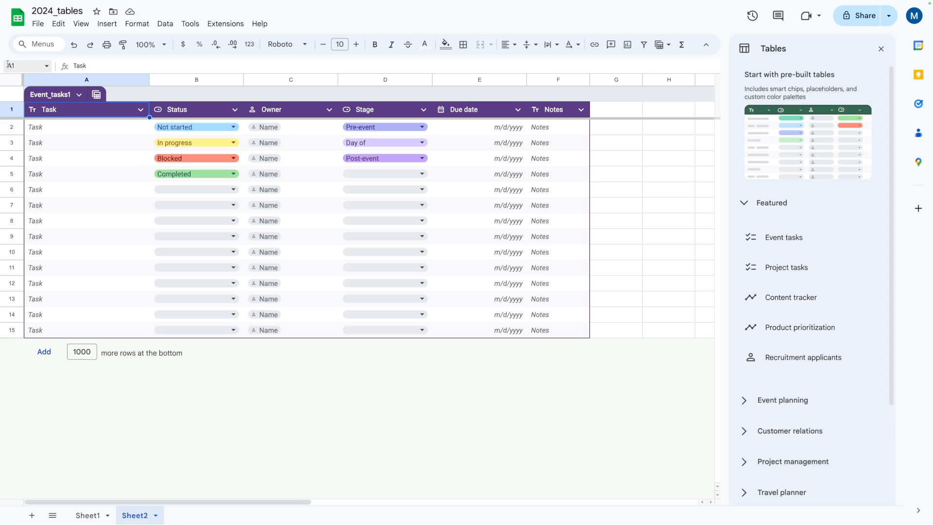
Examine the Event_tasks1 table's name, table options and data range setting.
click(59, 94)
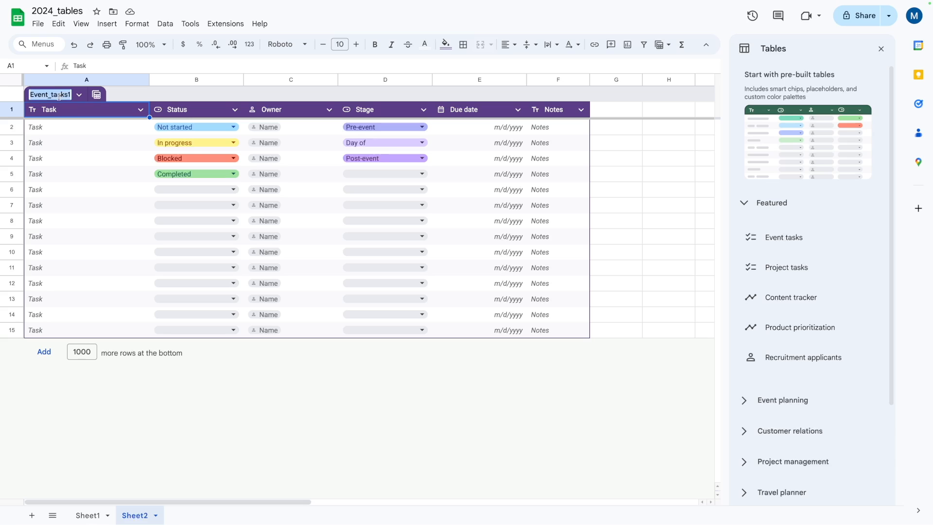
click(79, 95)
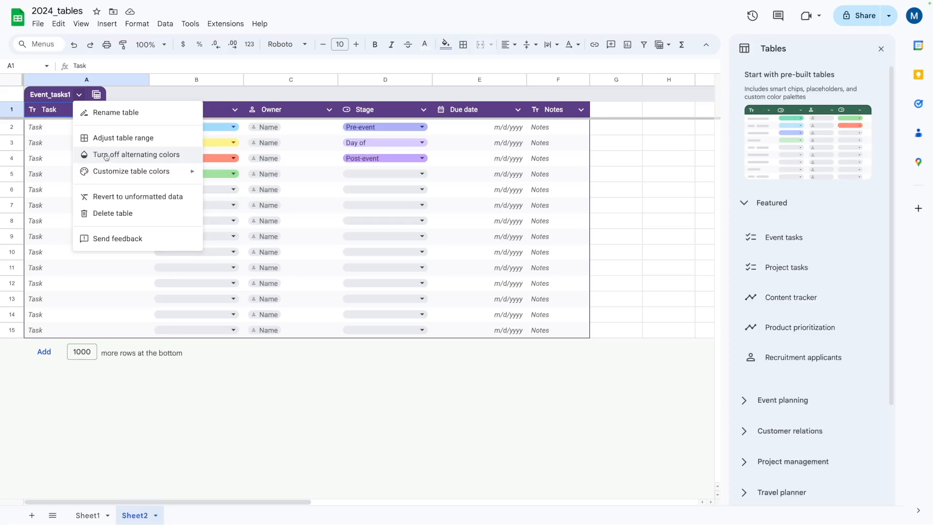
click(109, 140)
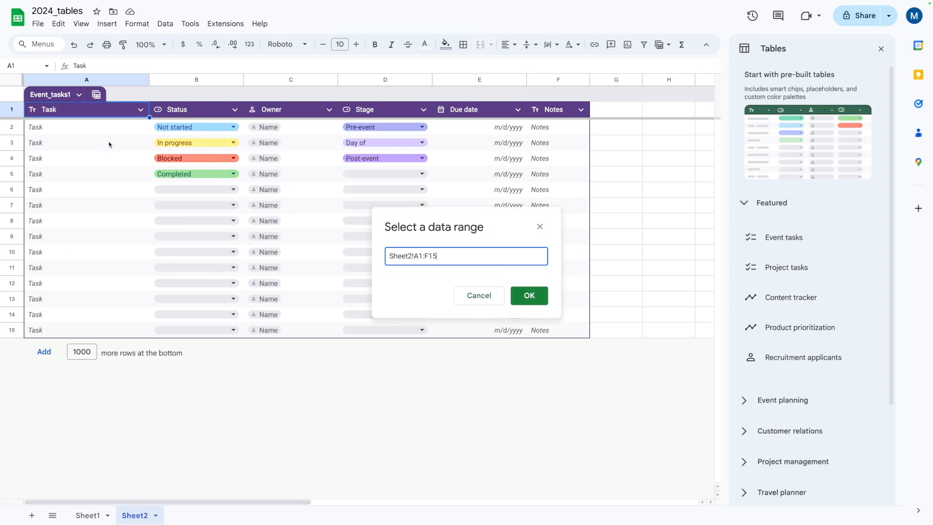
click(479, 295)
Try to insert a table column before Notes and replace its header, and undo the insertion.
click(610, 116)
right_click(571, 113)
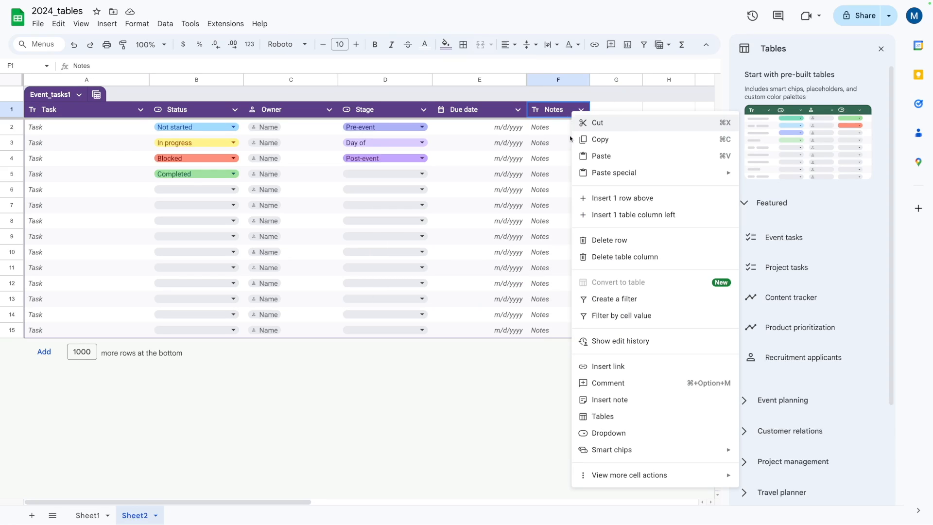
click(601, 219)
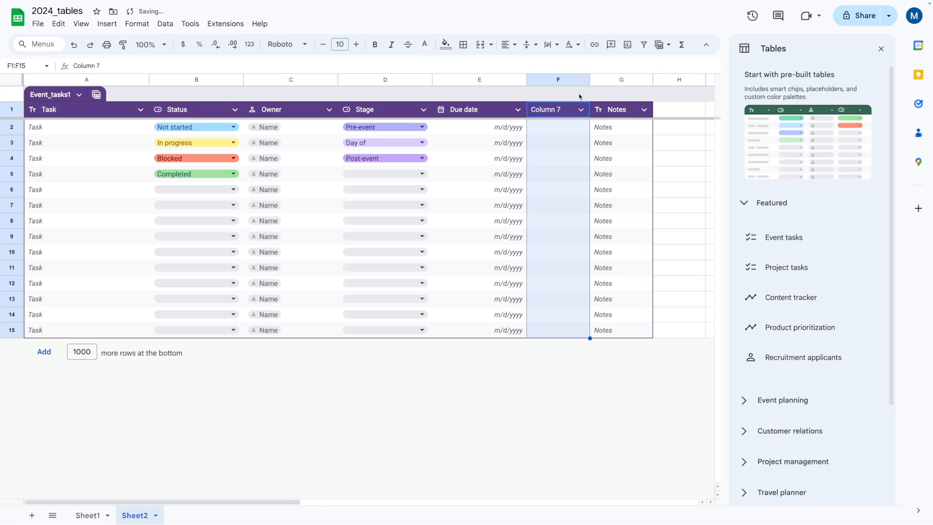
key(BackSpace)
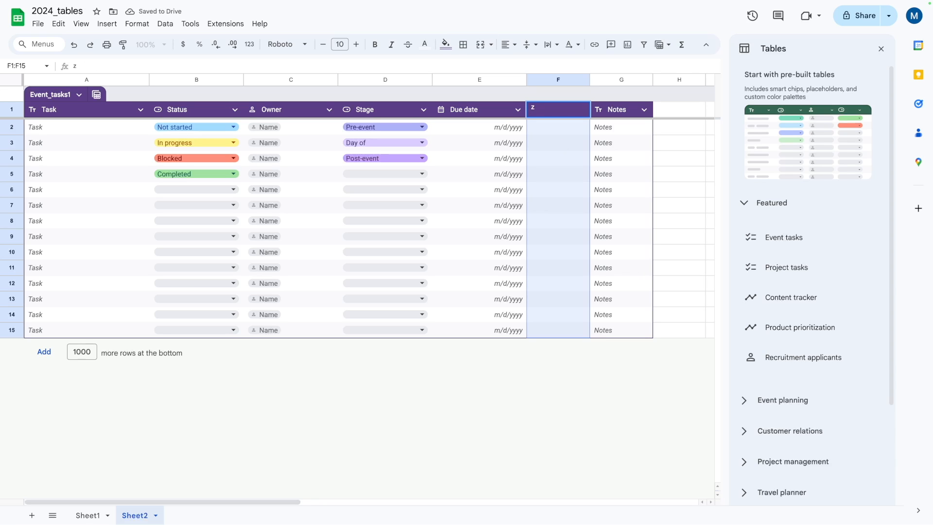
click(462, 227)
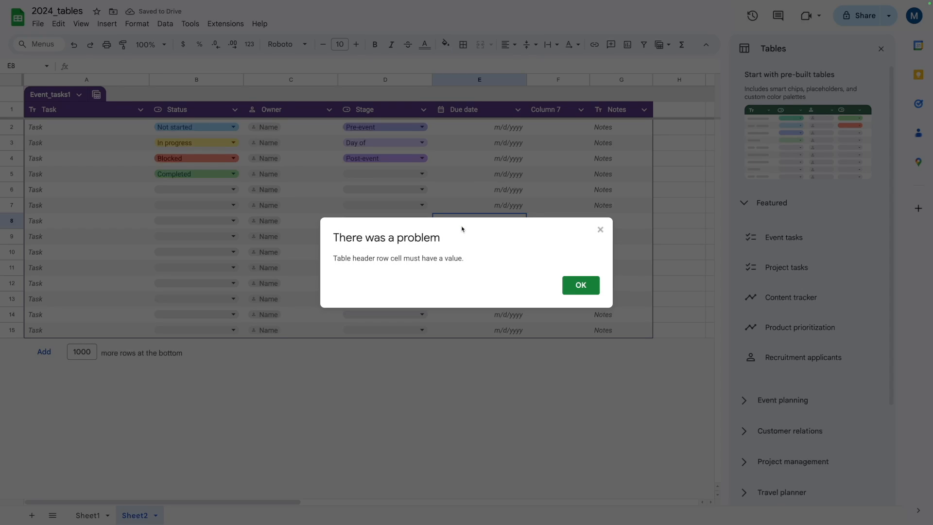
click(580, 285)
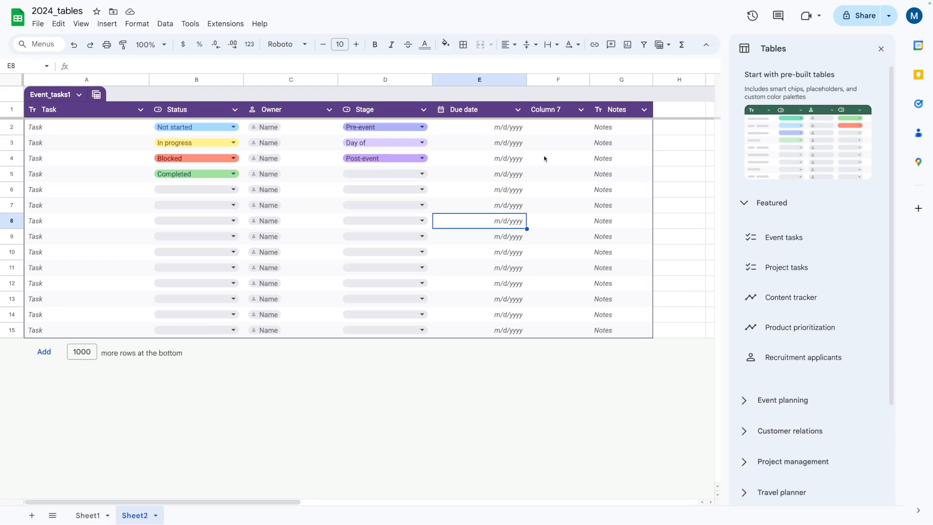
key(ctrl+z)
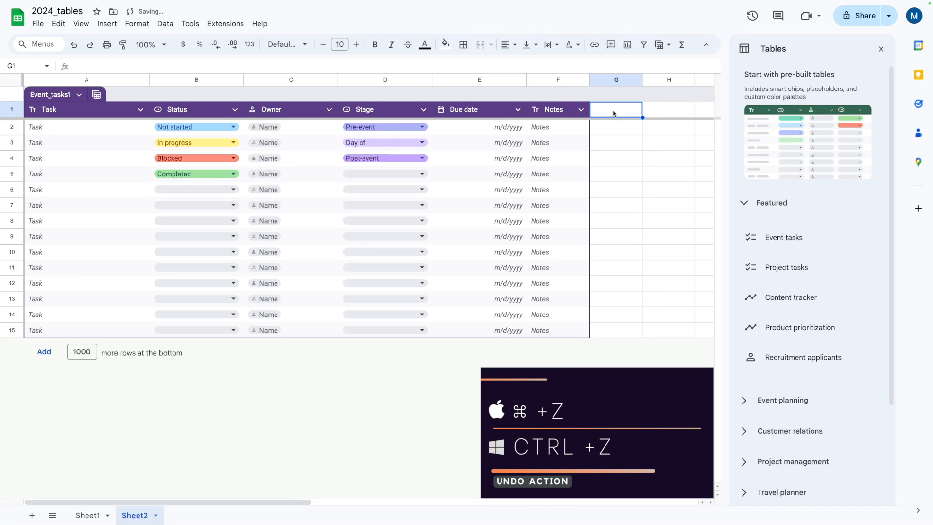
Extend the table with a column headed "New Column" in G1, directly after Notes.
text(New)
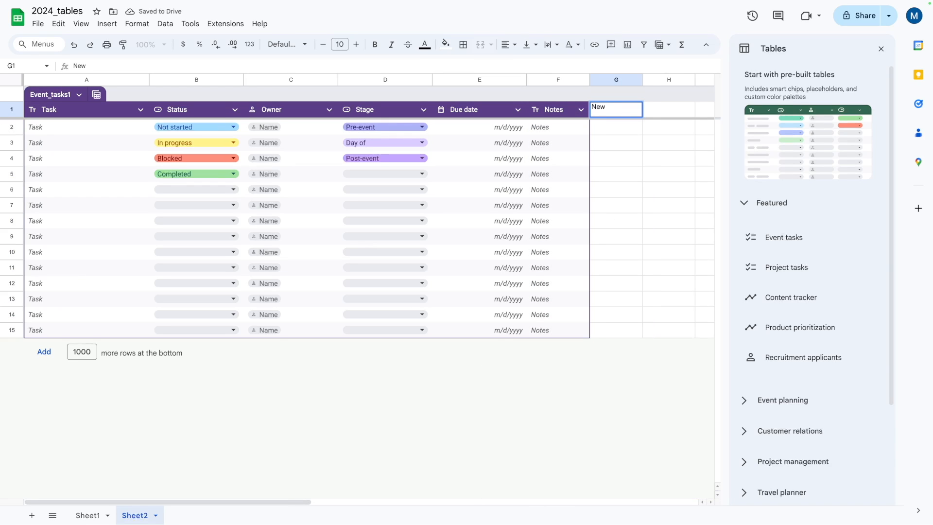
text( Column)
key(Return)
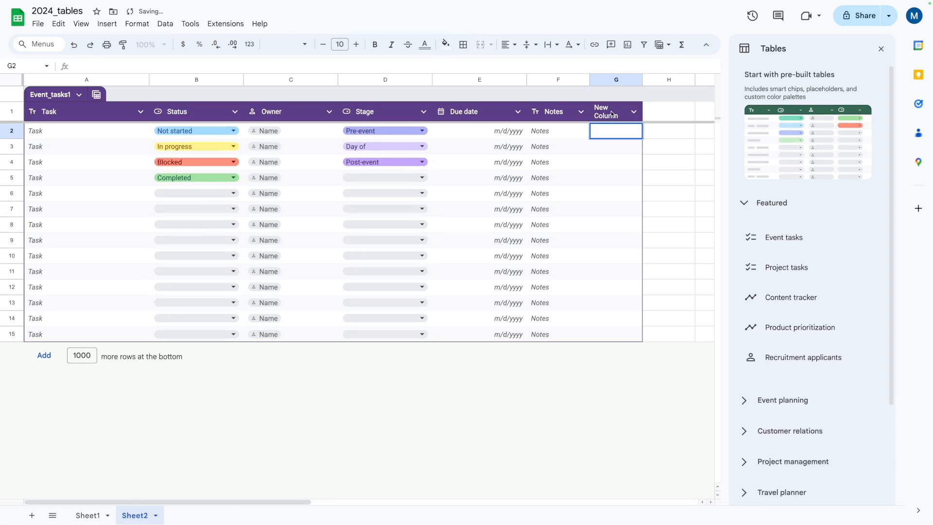
click(606, 133)
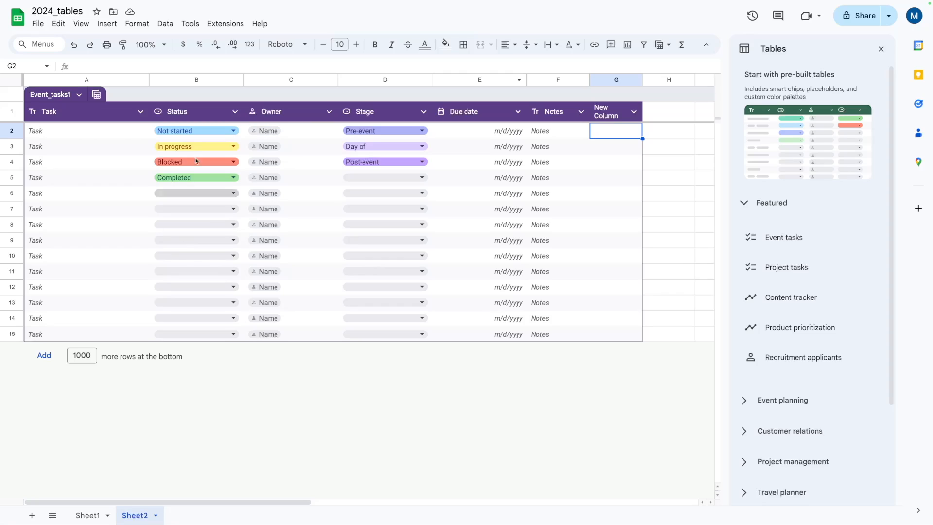
Change the Owner column's type to the Rating smart chip.
click(329, 112)
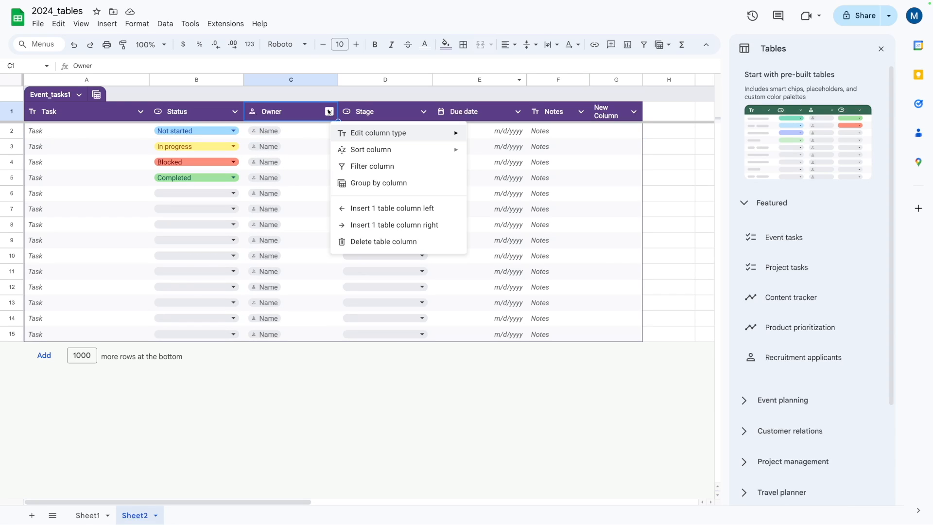
mouse_move(368, 135)
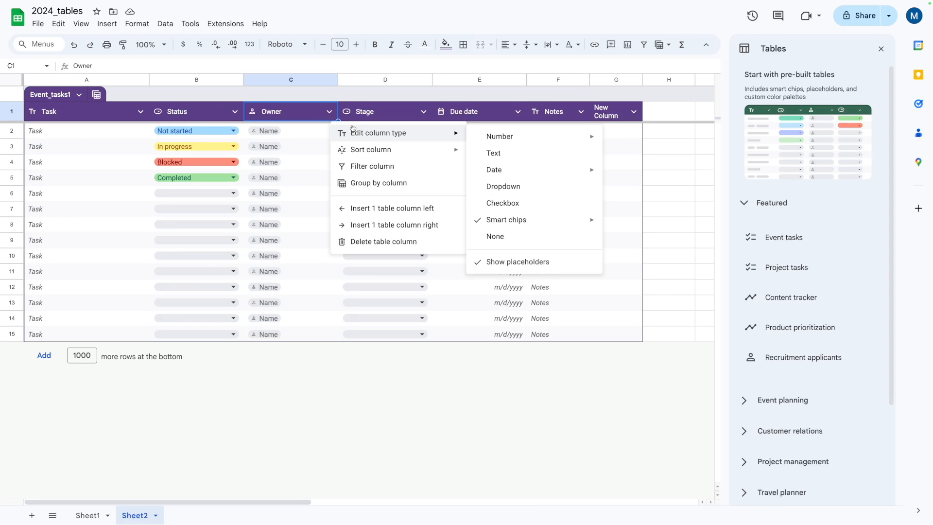
mouse_move(546, 219)
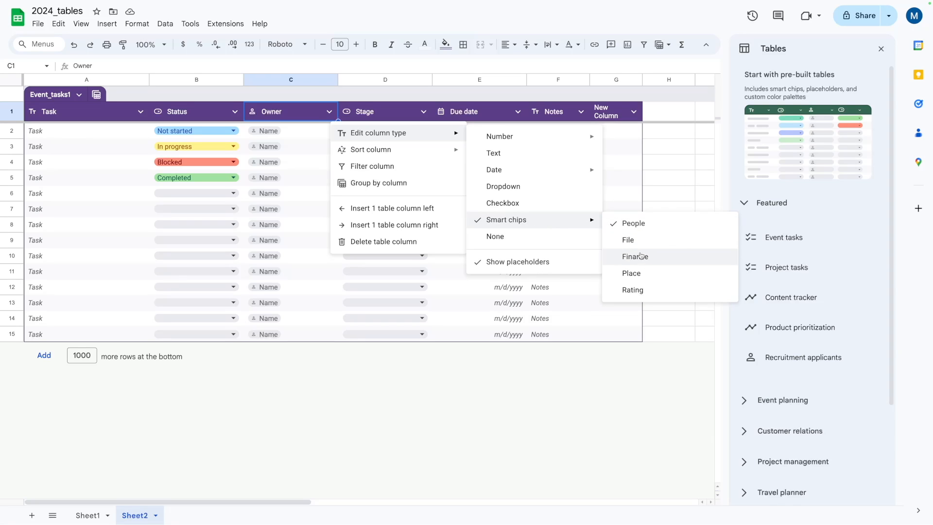
click(633, 290)
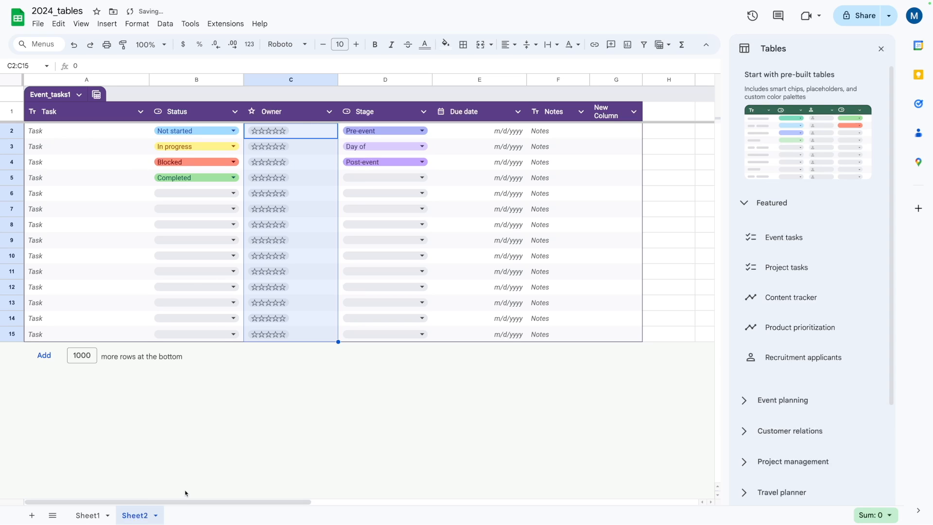
click(119, 153)
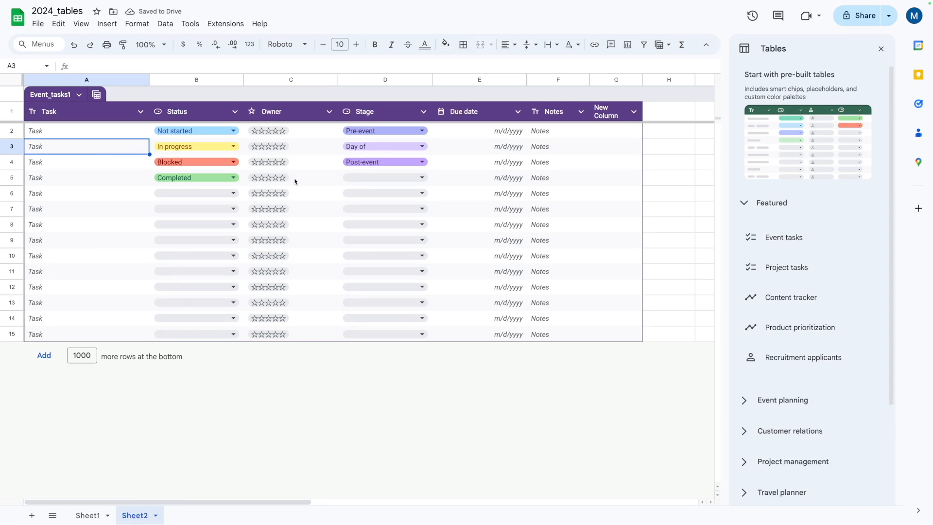
Enter "b" in the Owner cell of row 2 to test the rating validation, and read its cell flag.
click(295, 136)
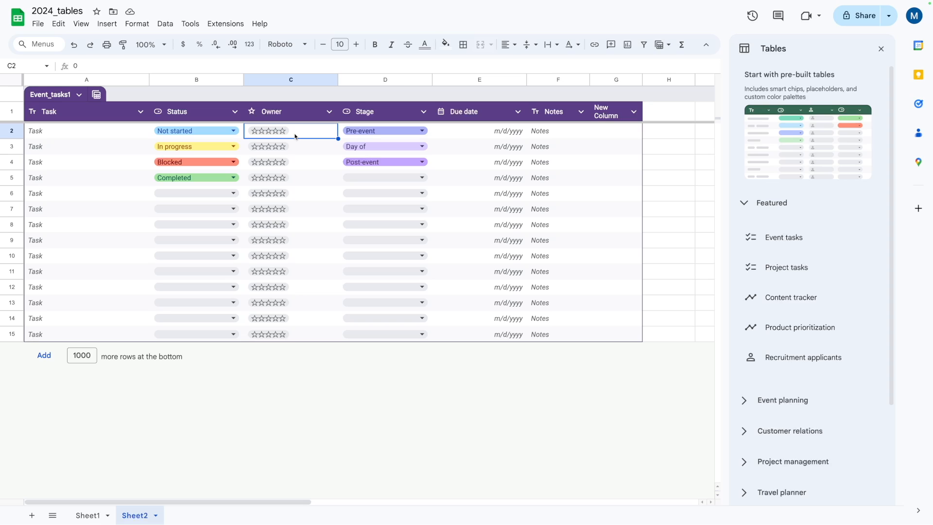
text(l)
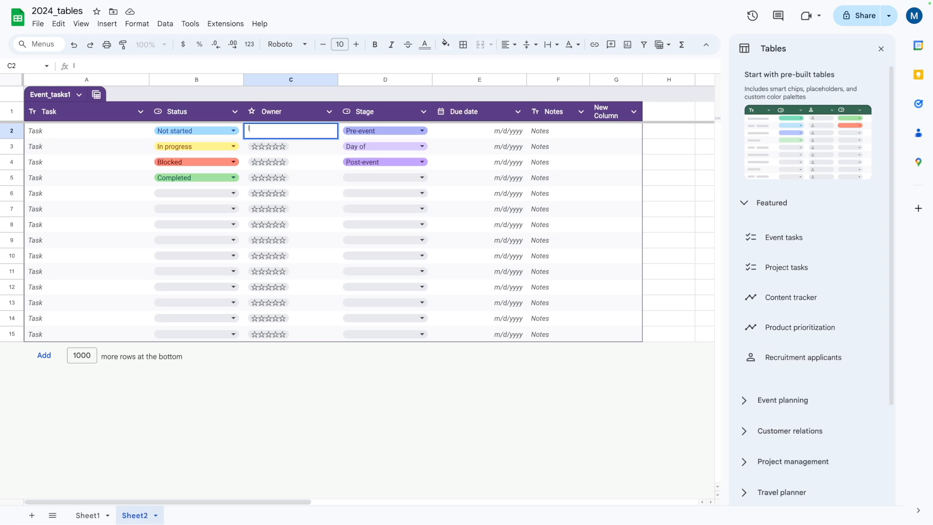
key(BackSpace)
text(B)
key(Return)
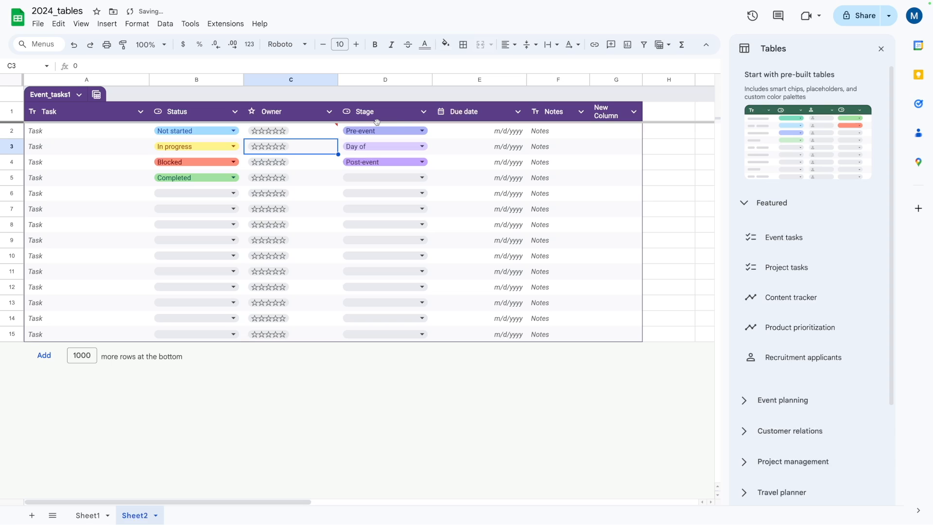
click(334, 128)
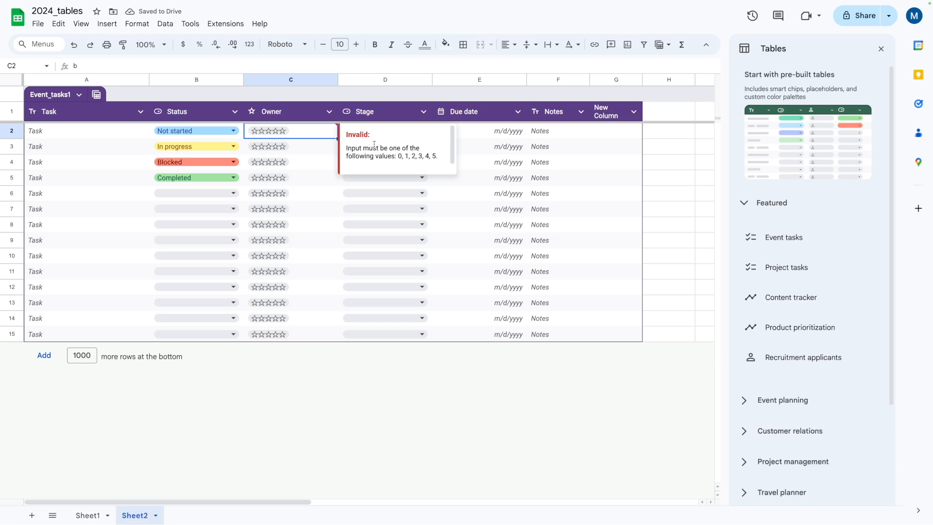
click(308, 164)
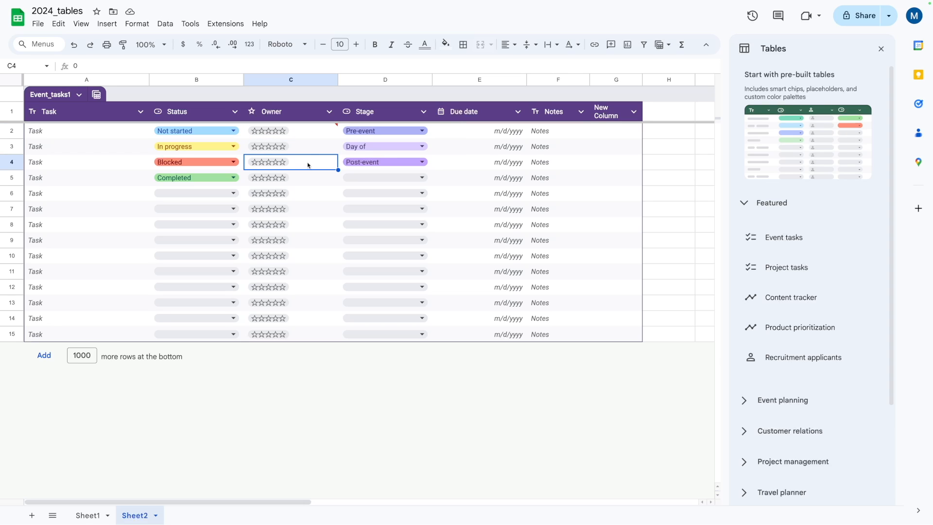
click(313, 131)
Enter "bill" in the Stage cell D5 to test the dropdown validation.
click(349, 176)
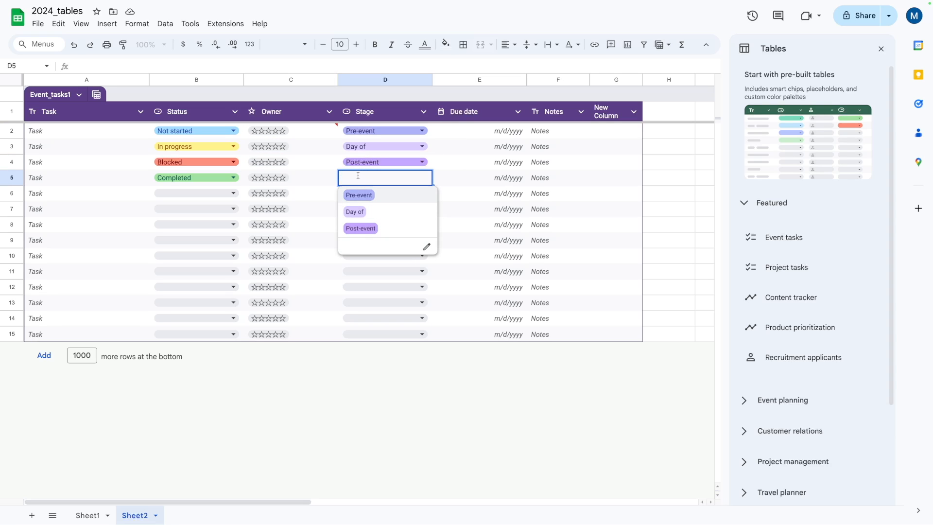
text(bill)
key(Return)
click(430, 176)
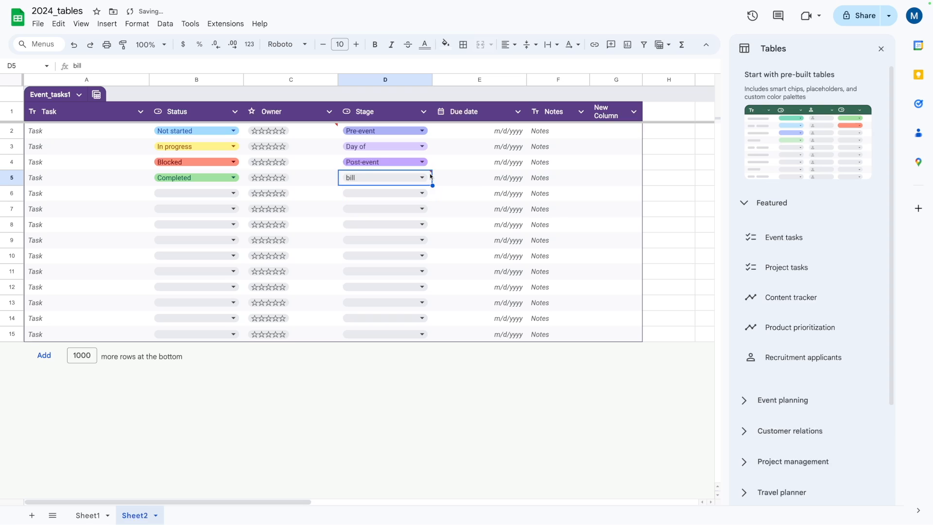
click(329, 180)
Examine the Stage column's dropdown validation rules with their advanced display options, and check the flagged Owner cell C2.
click(394, 184)
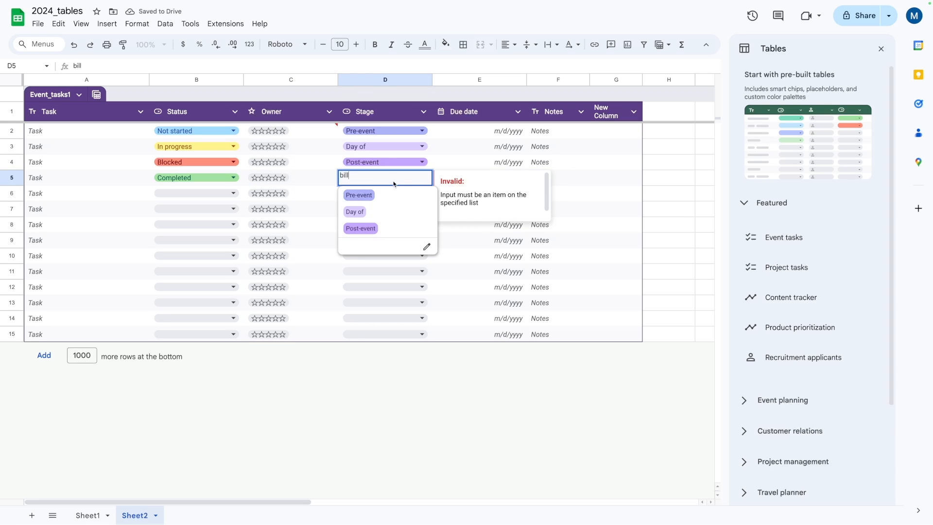
click(426, 246)
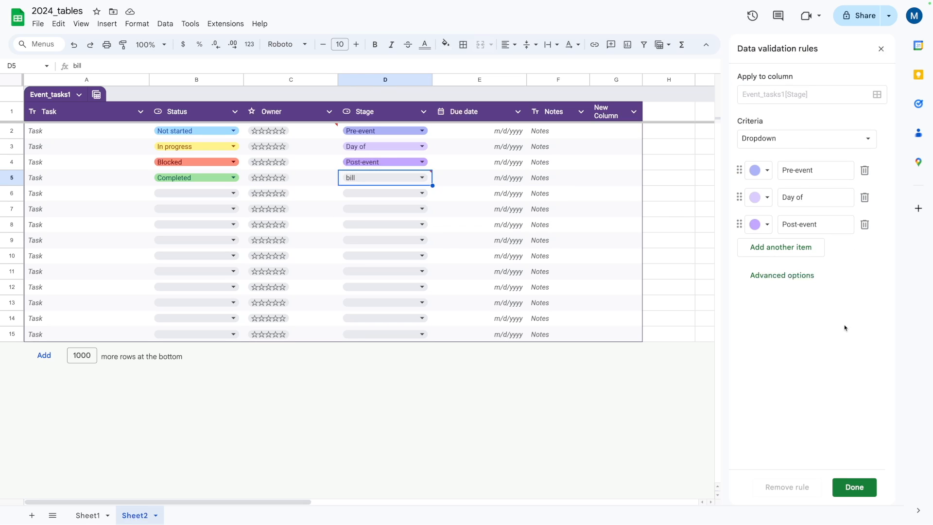
click(780, 277)
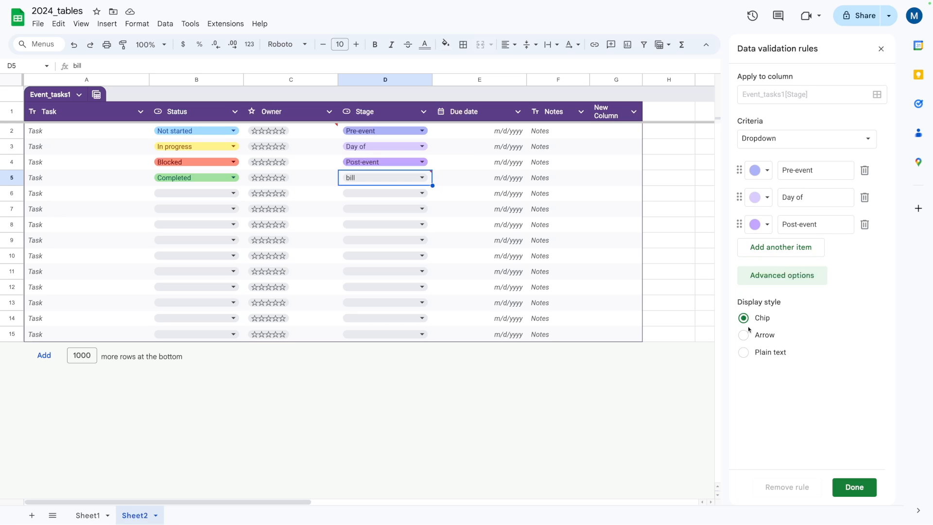
click(335, 130)
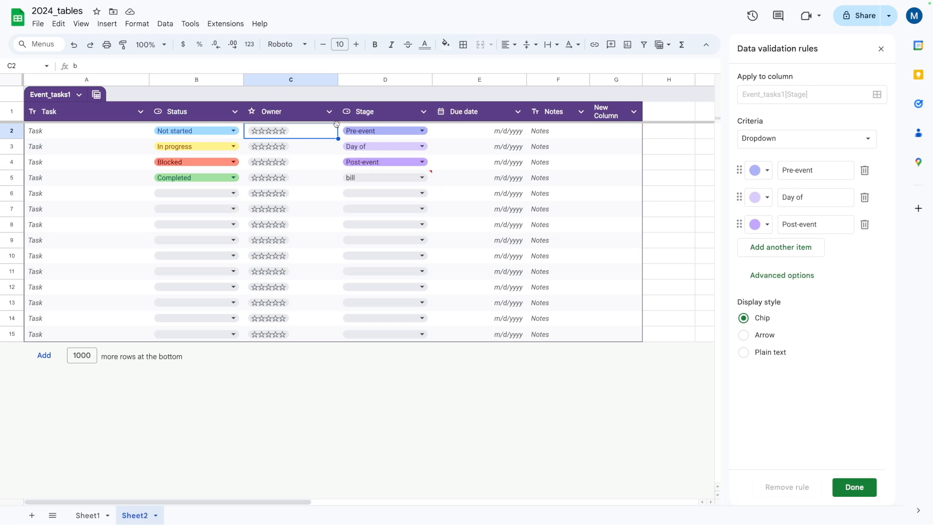
mouse_move(338, 130)
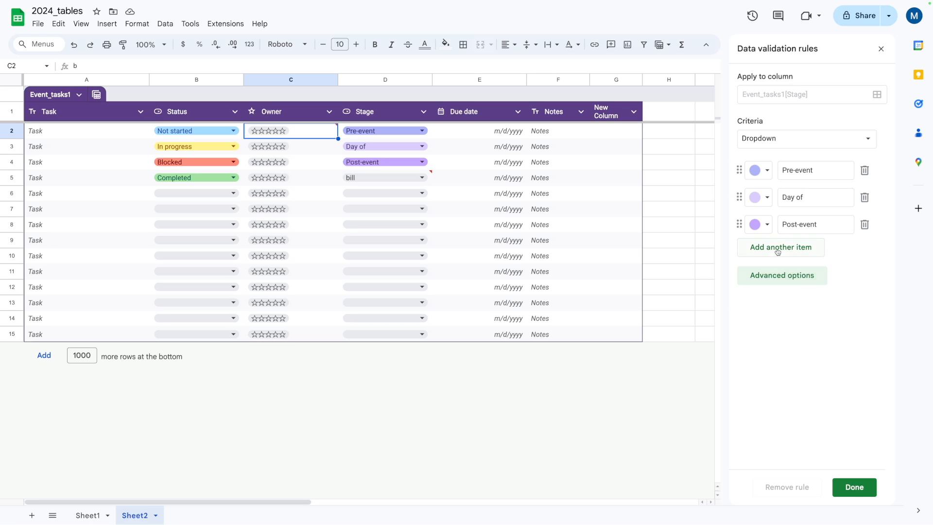
click(882, 48)
Set the Stage value in row 5 to Pre-event.
click(360, 175)
click(358, 194)
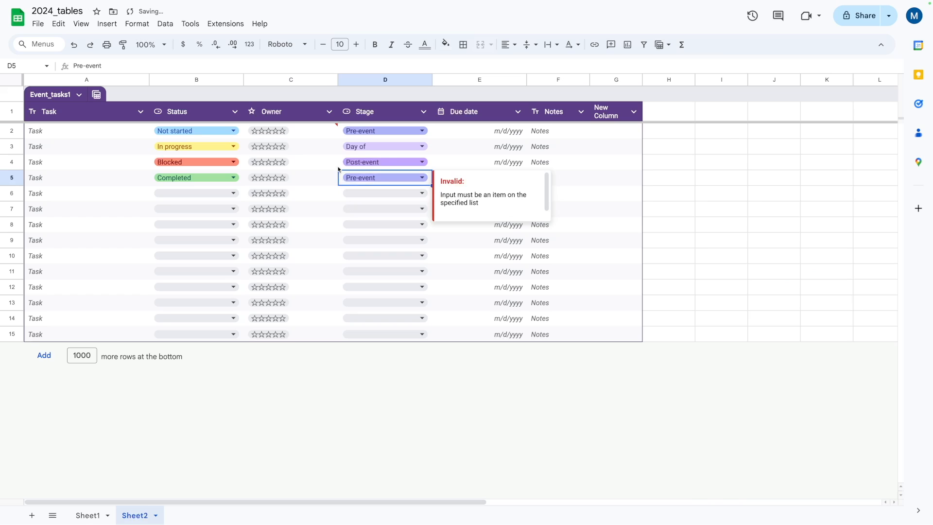
click(108, 208)
Set the Owner rating in row 2 to one star.
click(311, 131)
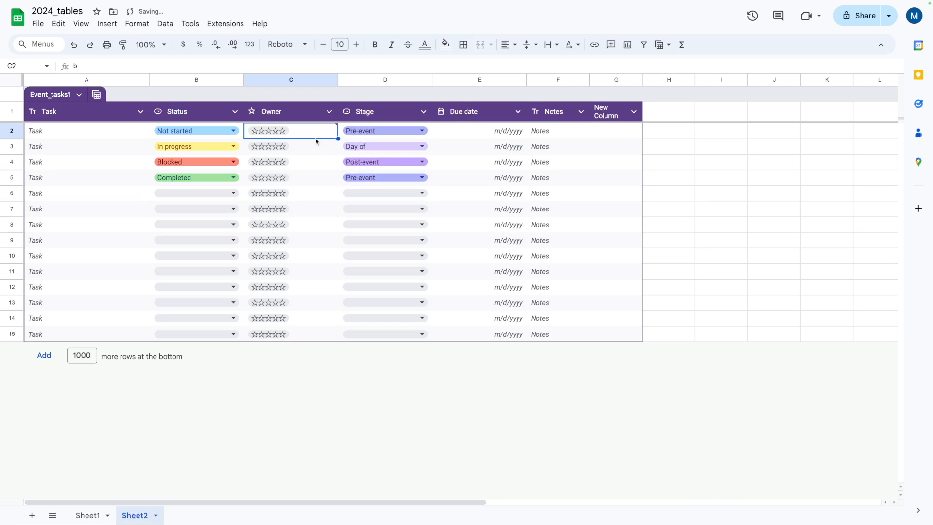
double_click(275, 131)
click(267, 164)
click(56, 165)
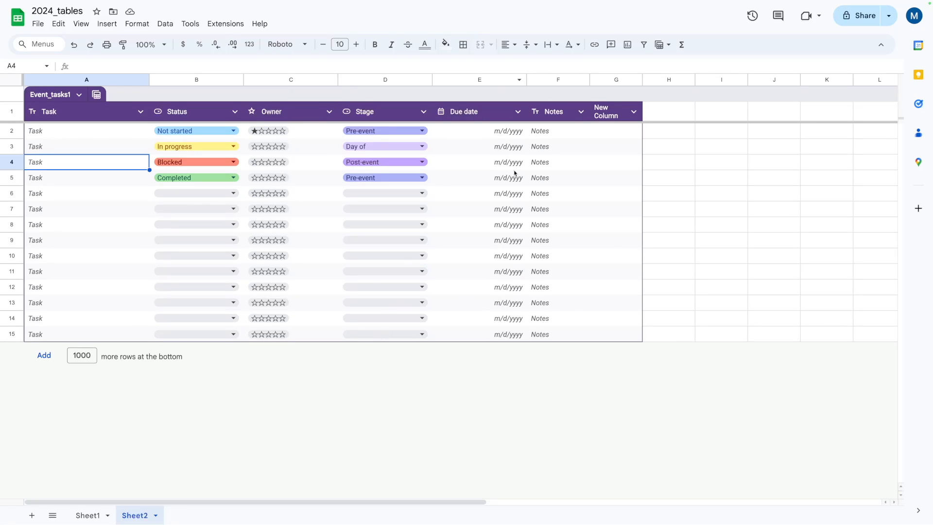
click(607, 111)
drag(606, 111, 81, 116)
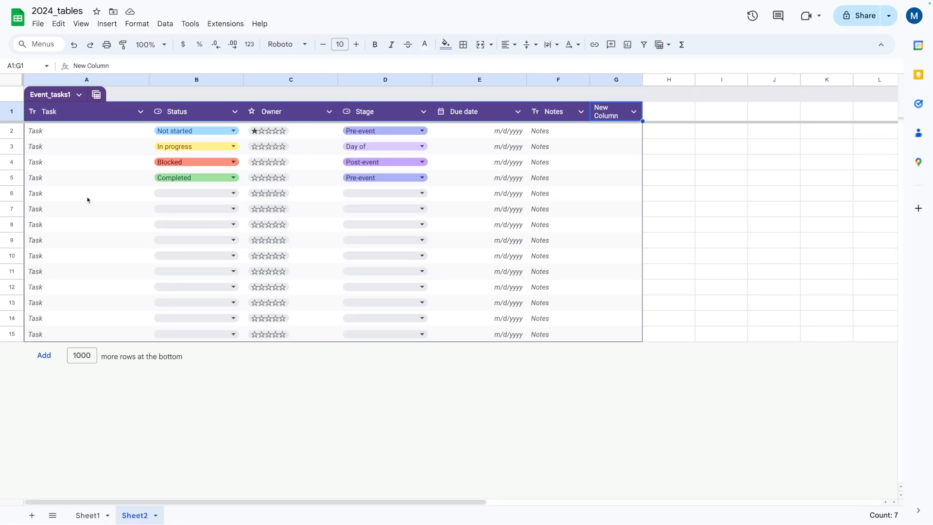
Convert the entire dataset B2:G202 on Sheet1 to a table.
click(87, 516)
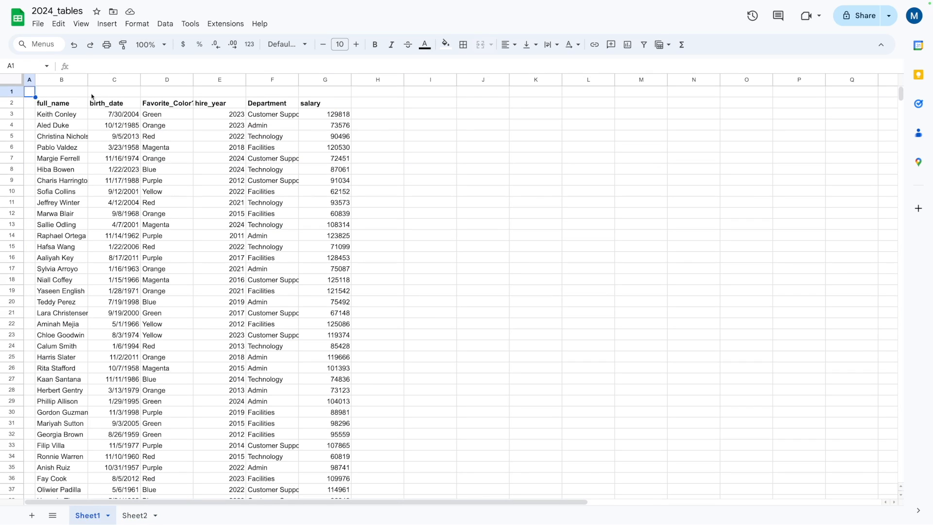
click(346, 205)
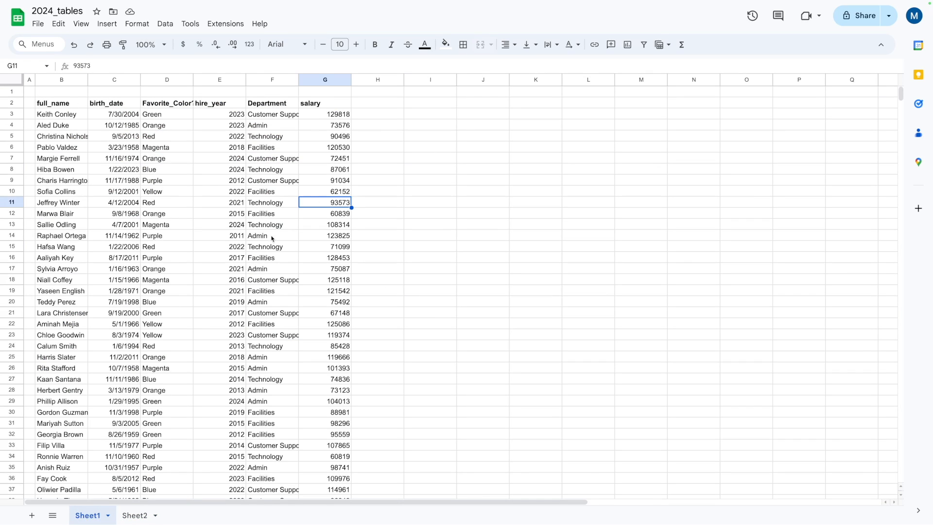
click(198, 158)
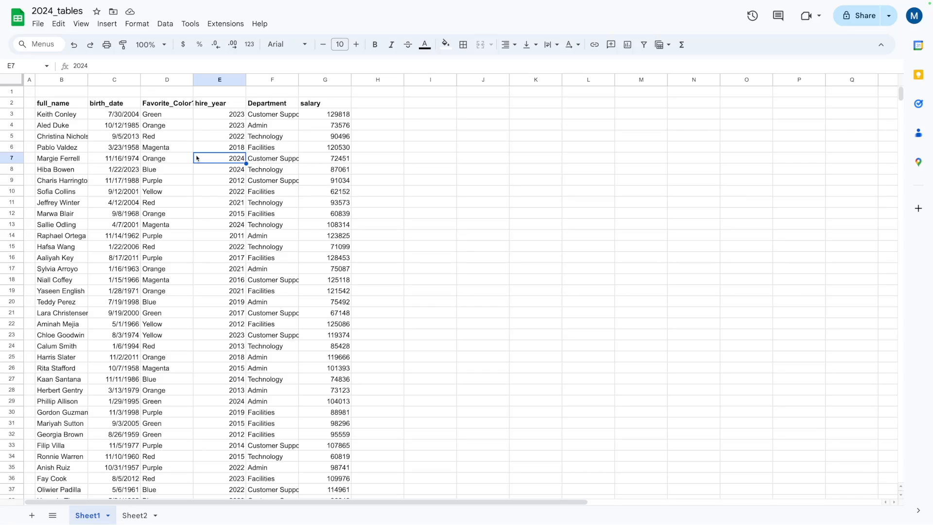
key(ctrl+a)
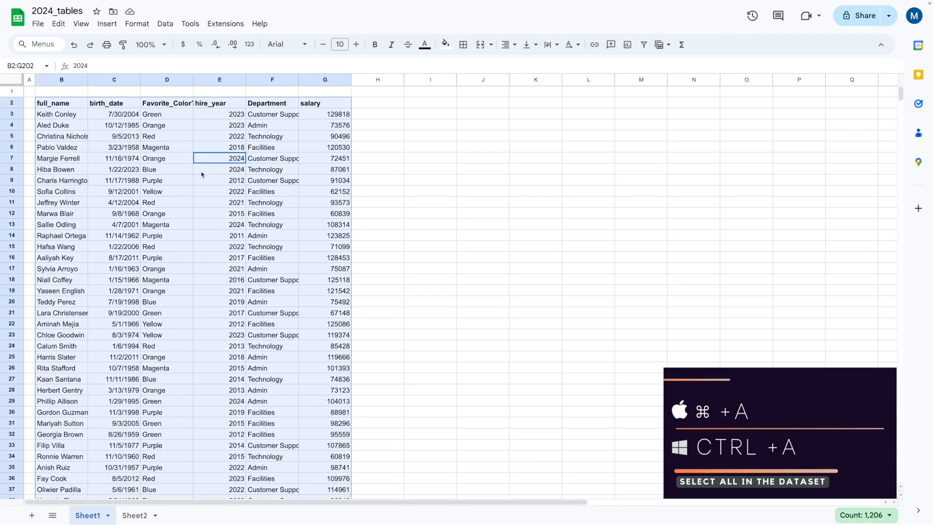
click(136, 24)
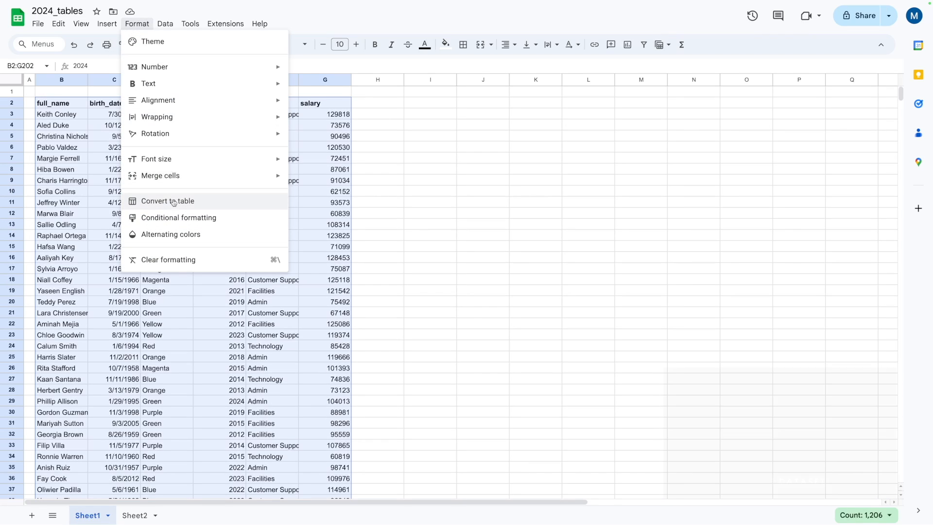
click(174, 202)
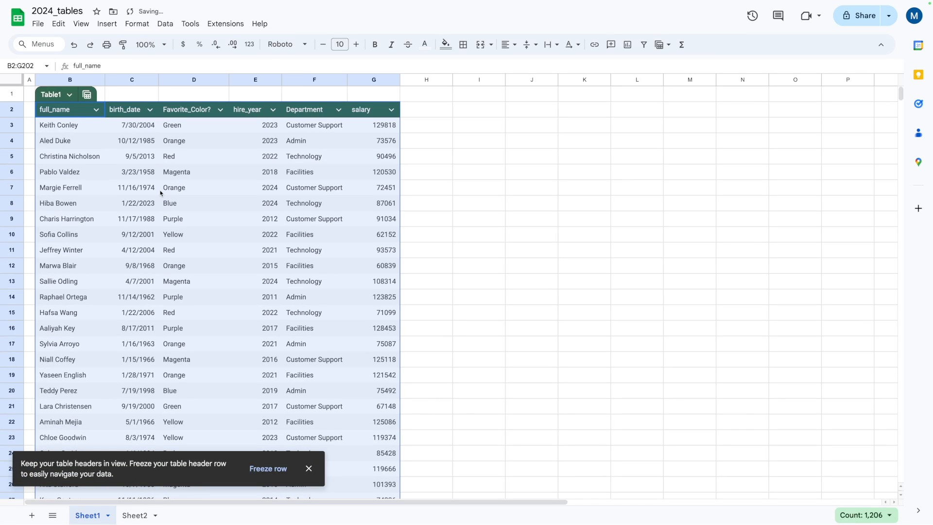
Change the font of the whole new table to the typeface whose name begins with "Be Vie".
scroll(160, 195, down, 5)
scroll(160, 194, up, 5)
click(282, 45)
click(311, 166)
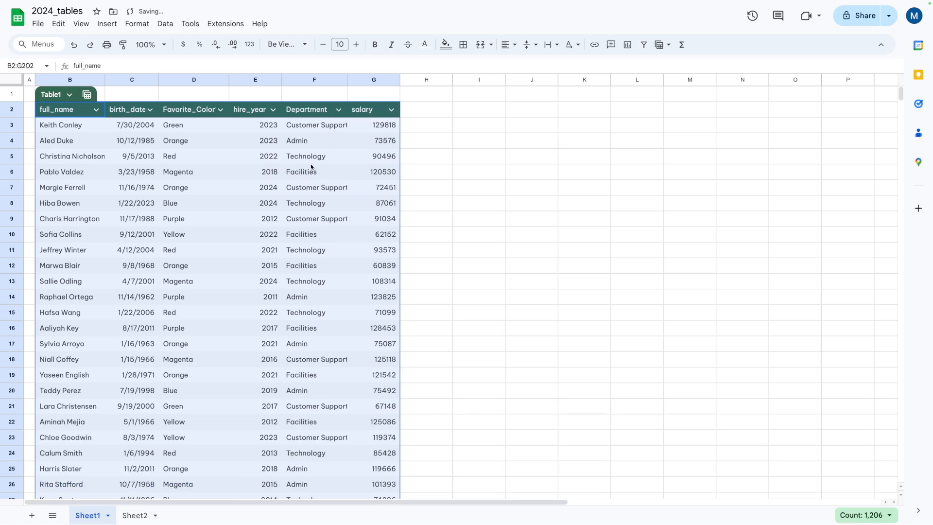
Try bold formatting on the Favorite_Color entries in D3:D25, and remove it again.
click(381, 46)
click(381, 46)
drag(194, 219, 195, 235)
click(373, 45)
click(373, 46)
click(214, 188)
drag(198, 127, 202, 468)
click(375, 45)
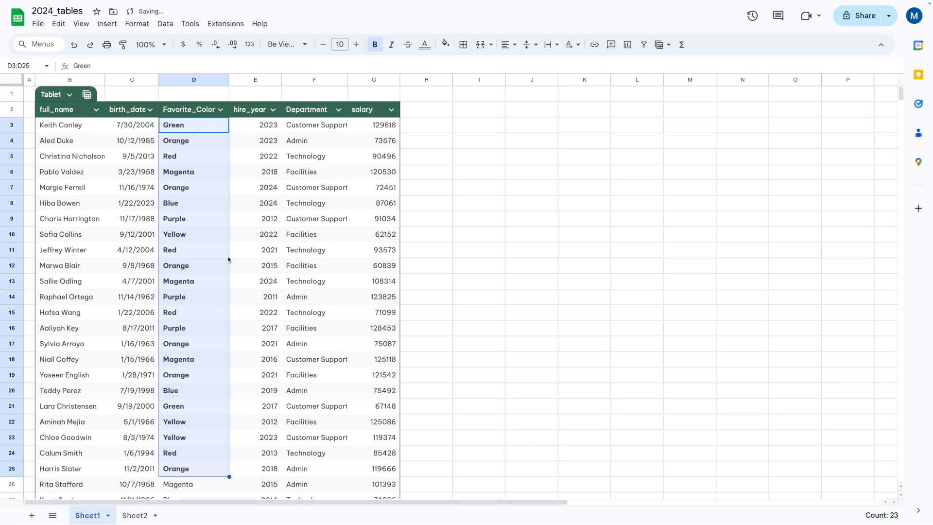
scroll(202, 279, down, 10)
scroll(210, 272, up, 10)
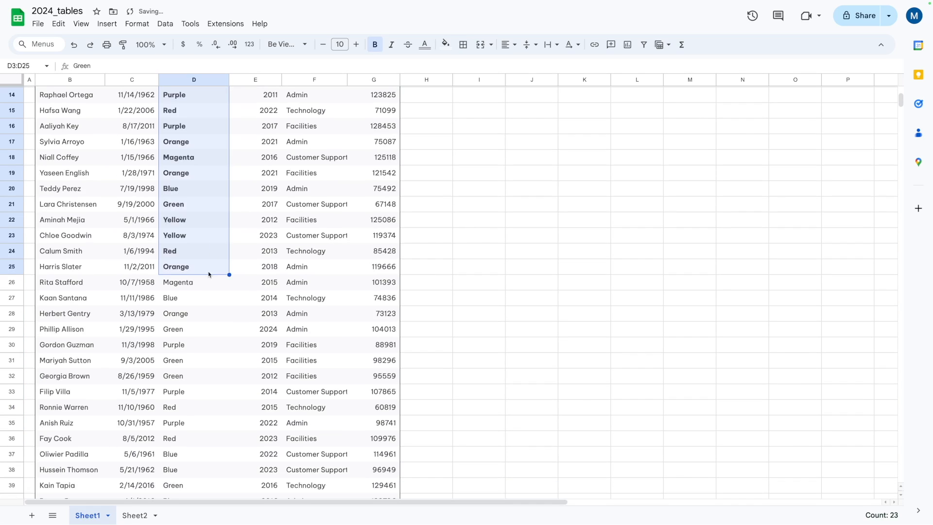
click(375, 45)
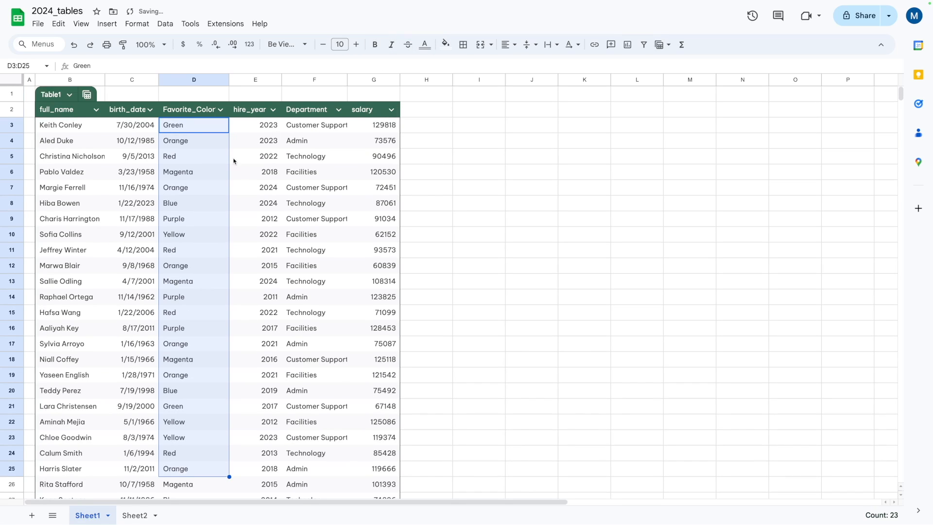
click(133, 203)
click(97, 146)
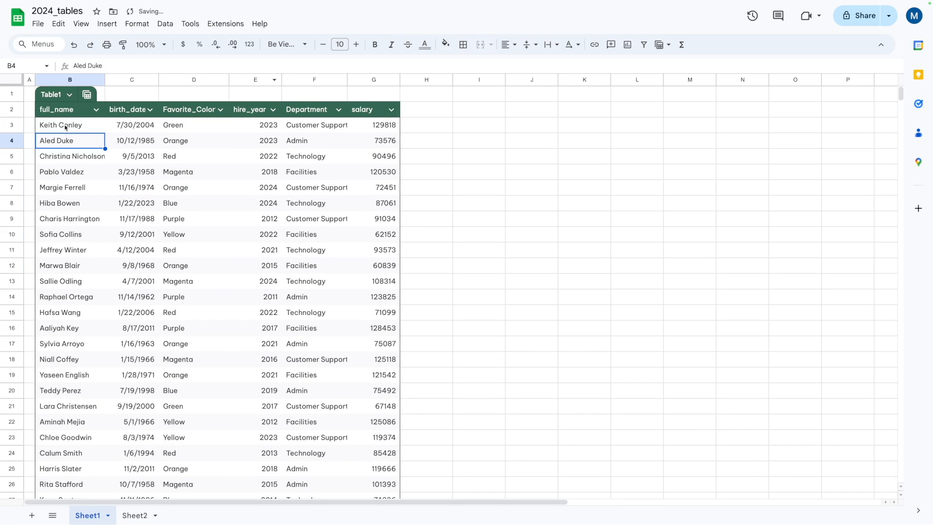
Sort the table by the birth_date column from A to Z.
click(150, 110)
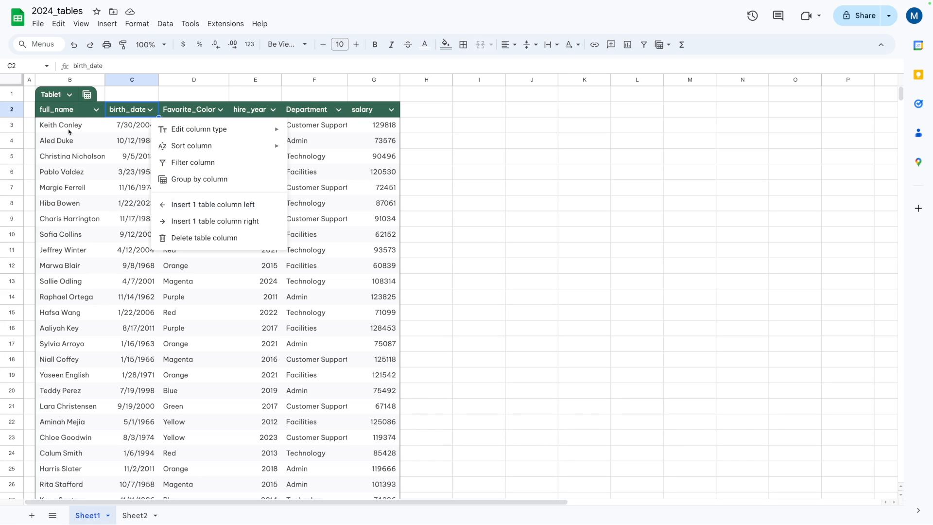
click(100, 146)
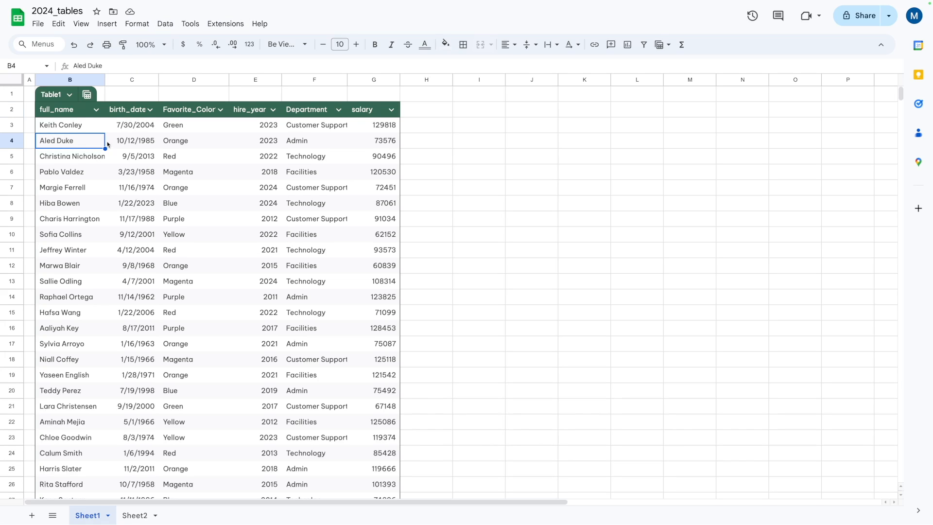
click(151, 109)
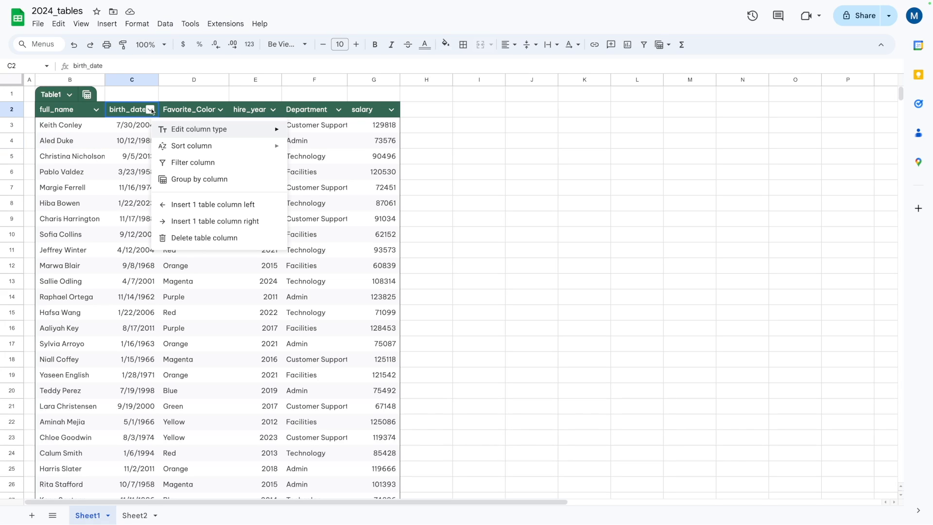
mouse_move(205, 148)
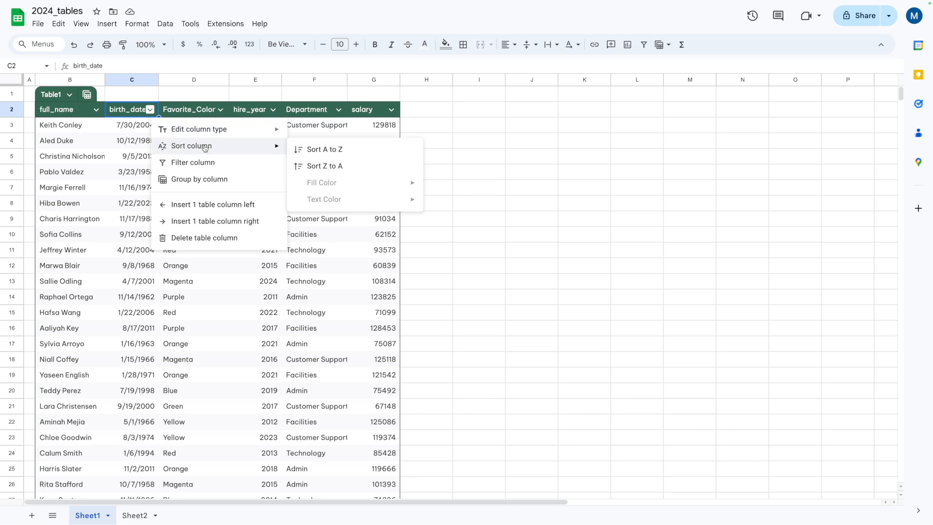
click(325, 149)
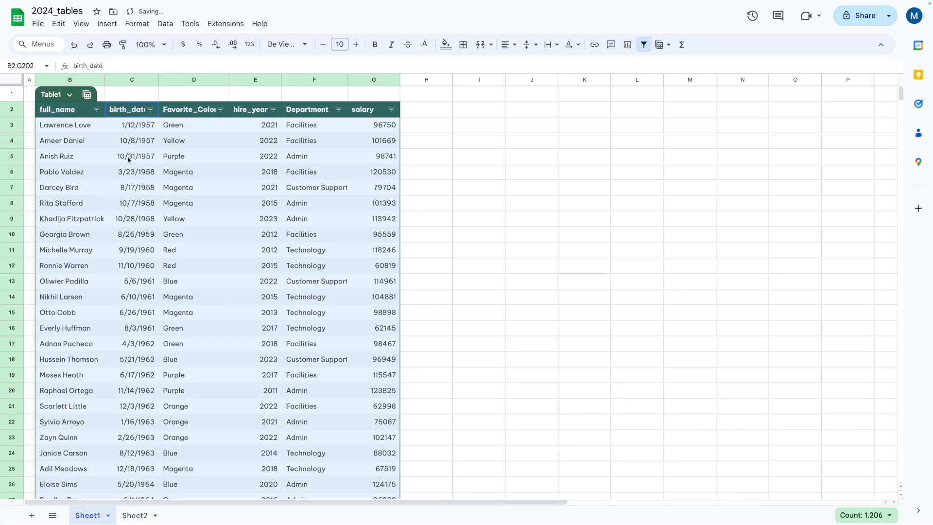
Sort the table by the salary column from A to Z.
click(391, 110)
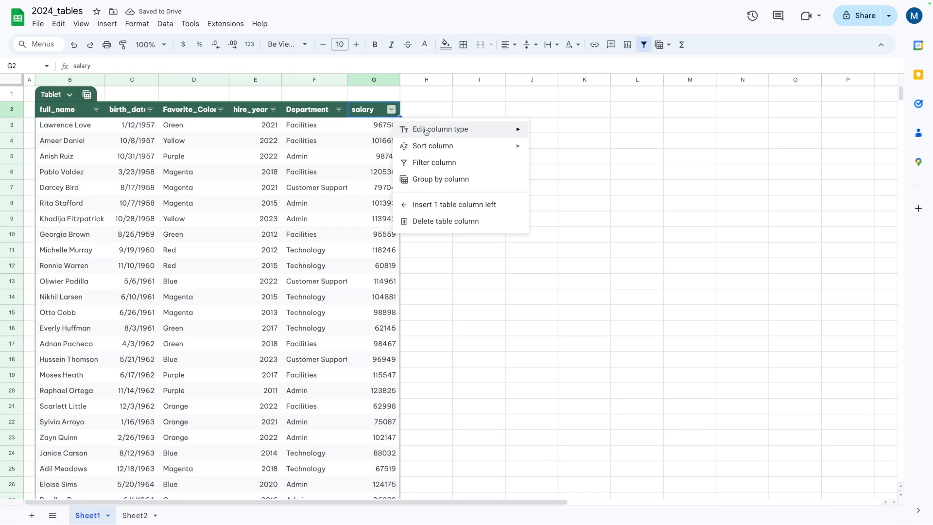
mouse_move(424, 130)
mouse_move(419, 146)
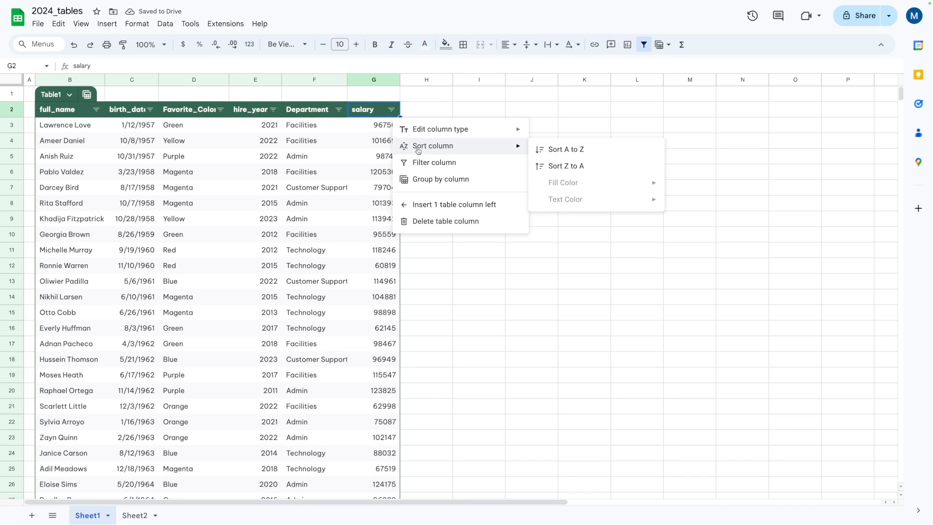
click(577, 153)
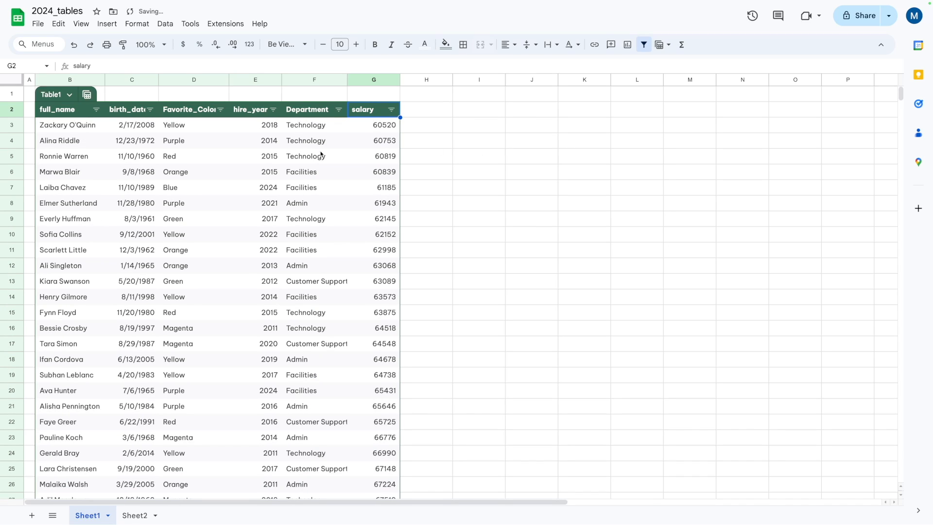
click(277, 152)
Filter the Department column by values to show only Technology, and look through the filtered rows.
click(338, 109)
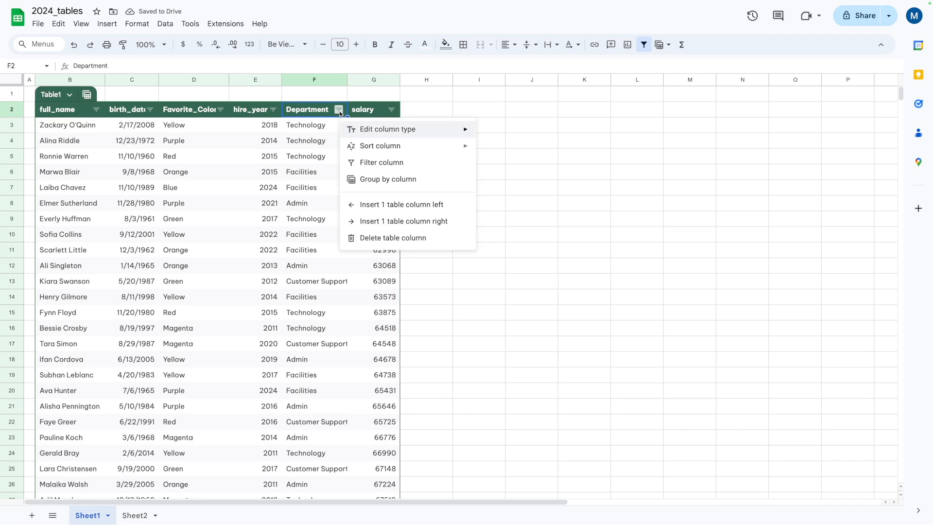
click(371, 162)
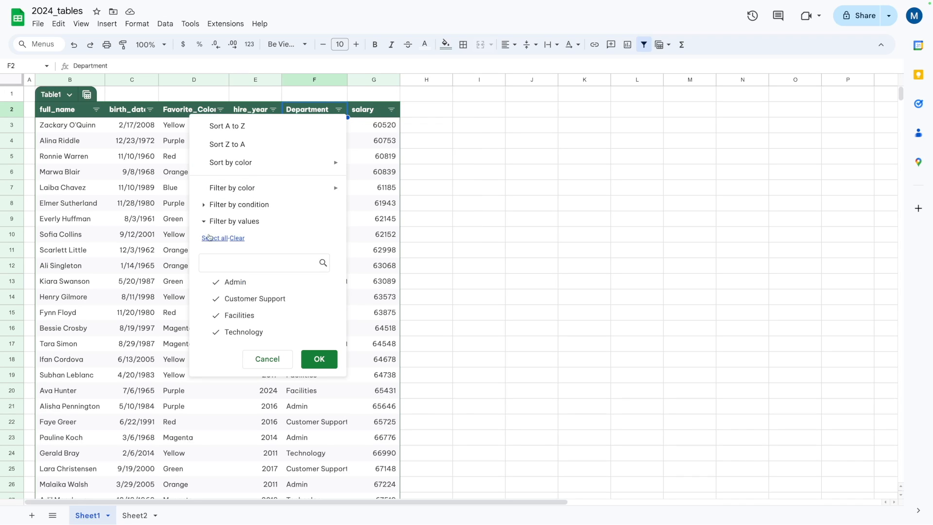
click(237, 238)
click(238, 332)
click(320, 359)
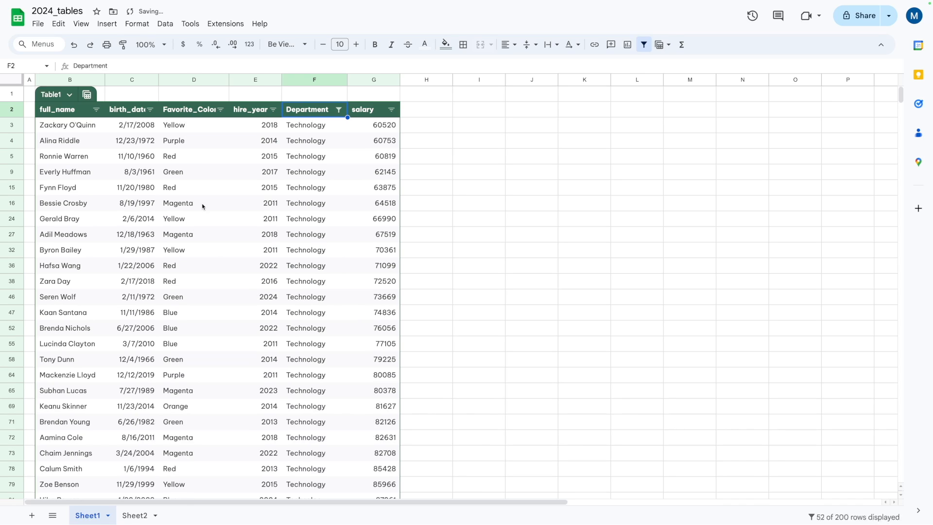
scroll(282, 204, down, 15)
scroll(302, 233, up, 8)
scroll(268, 243, down, 8)
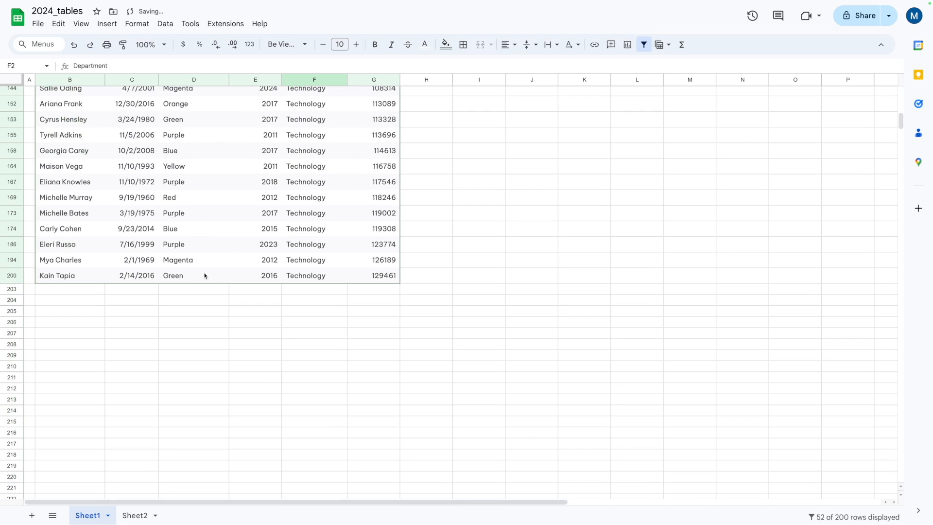
scroll(117, 216, up, 8)
scroll(144, 218, up, 3)
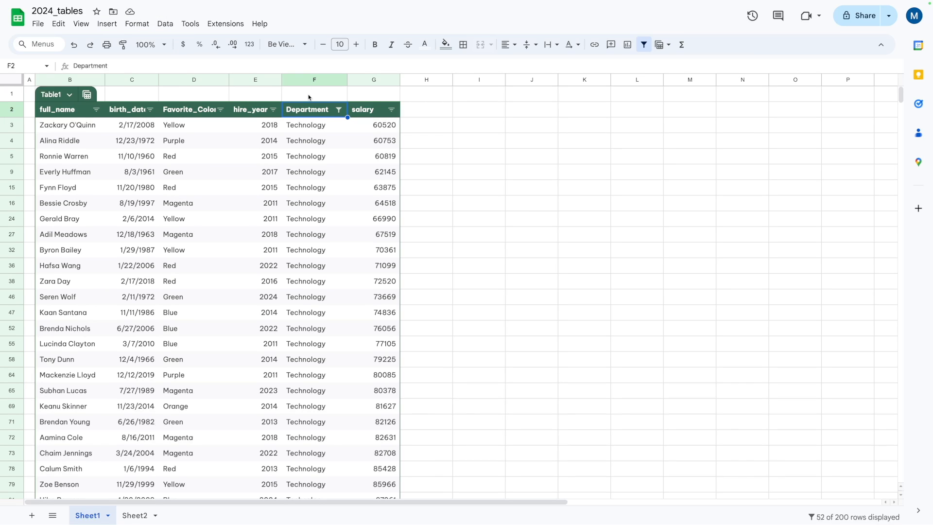
Undo the Technology filter on the Department column.
key(ctrl+z)
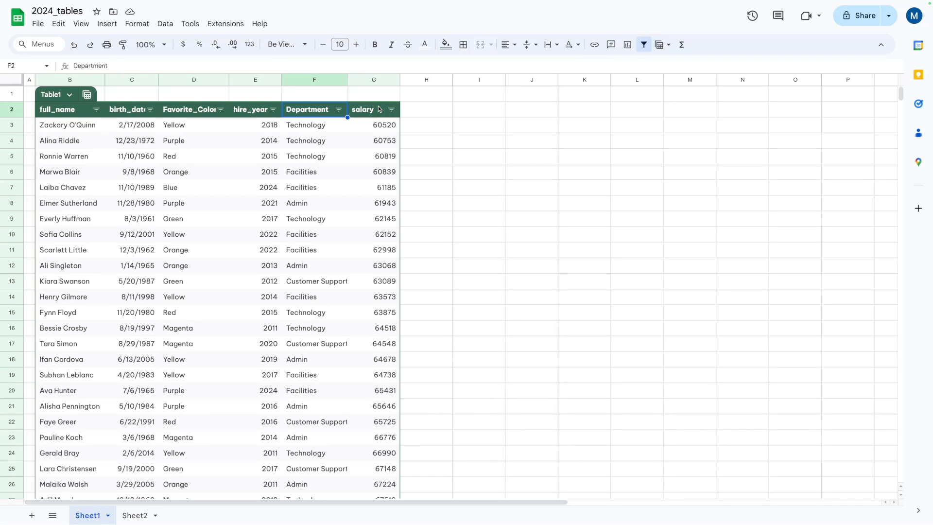
click(165, 24)
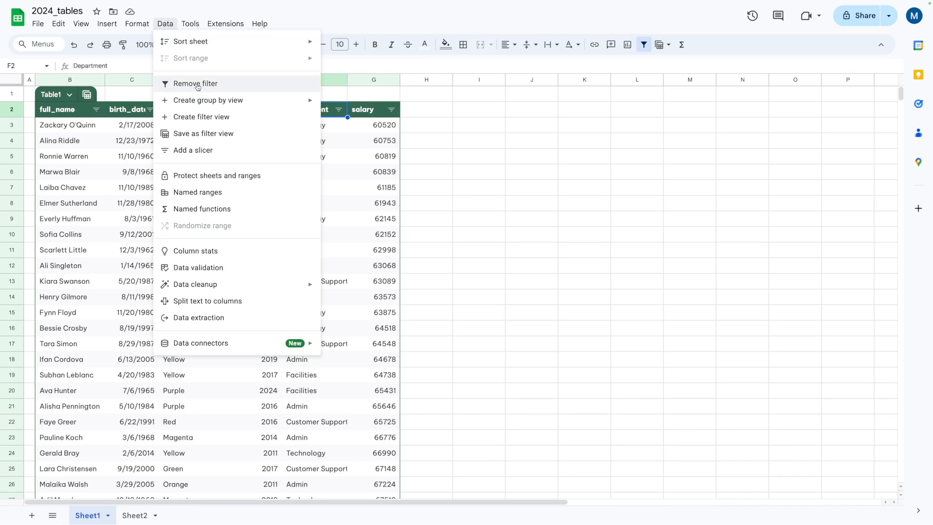
click(87, 170)
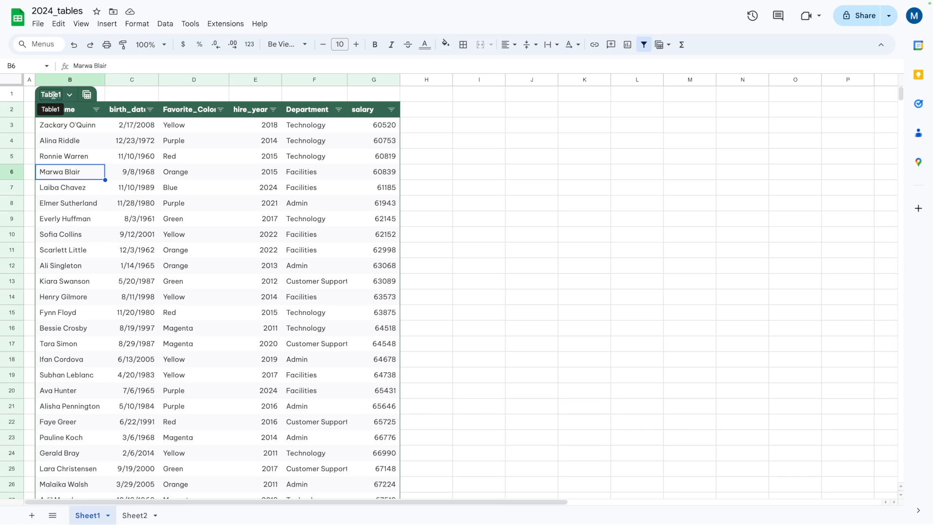
Create a group-by view of Table1 by Department, and look through the grouped rows.
click(87, 96)
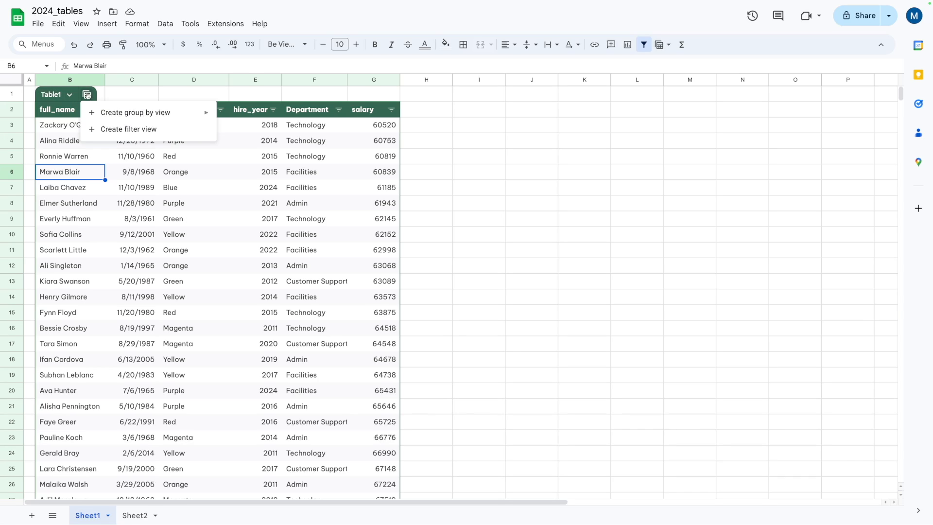
mouse_move(112, 113)
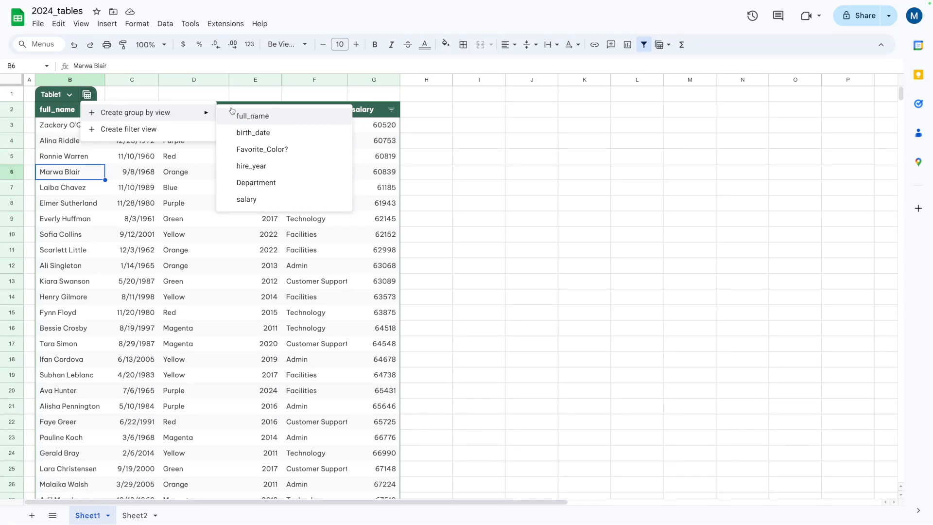
click(257, 189)
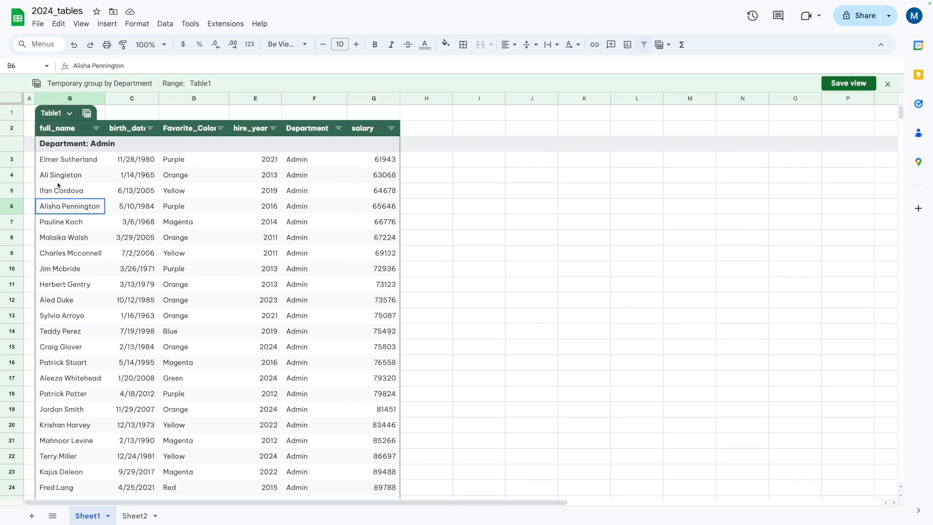
scroll(100, 177, down, 3)
scroll(290, 113, up, 3)
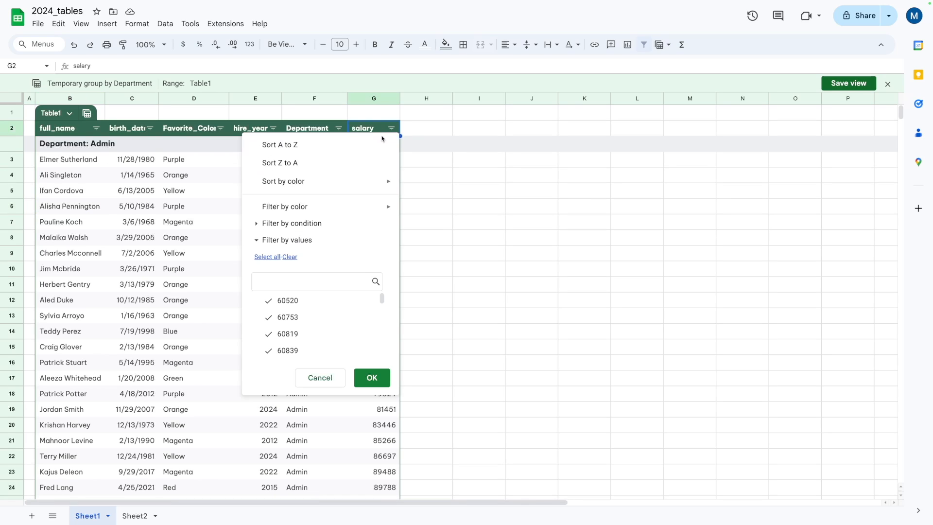
Sort the grouped view by the salary column from Z to A, and look through the salaries in each department group.
click(333, 162)
click(390, 163)
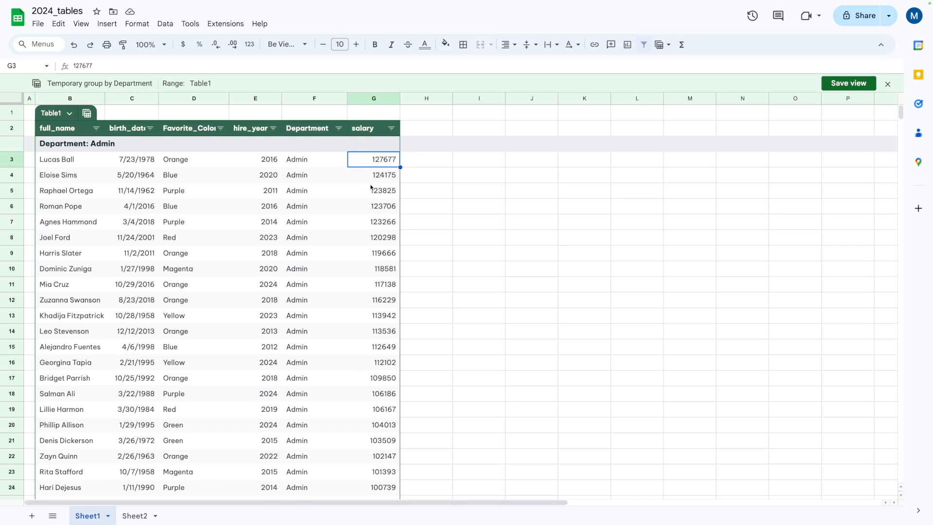
scroll(376, 217, down, 10)
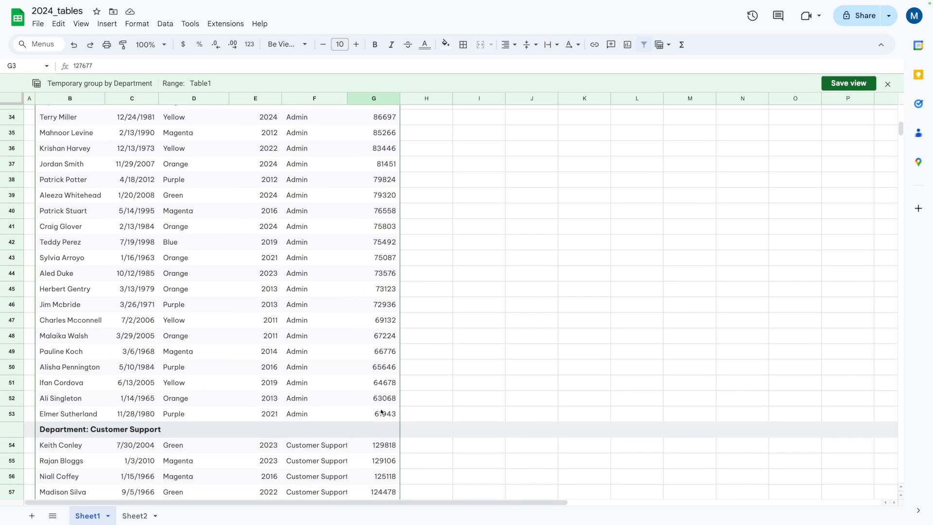
scroll(382, 412, down, 3)
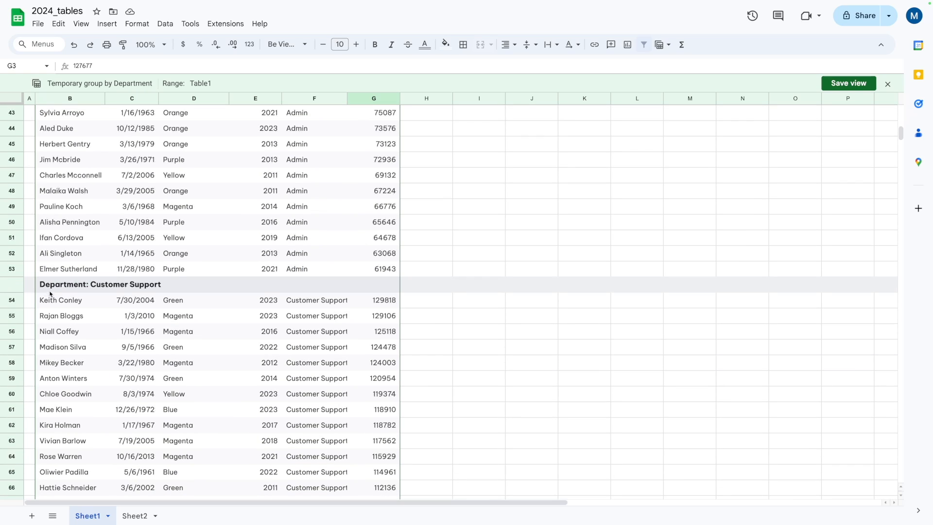
scroll(381, 286, down, 1)
click(381, 286)
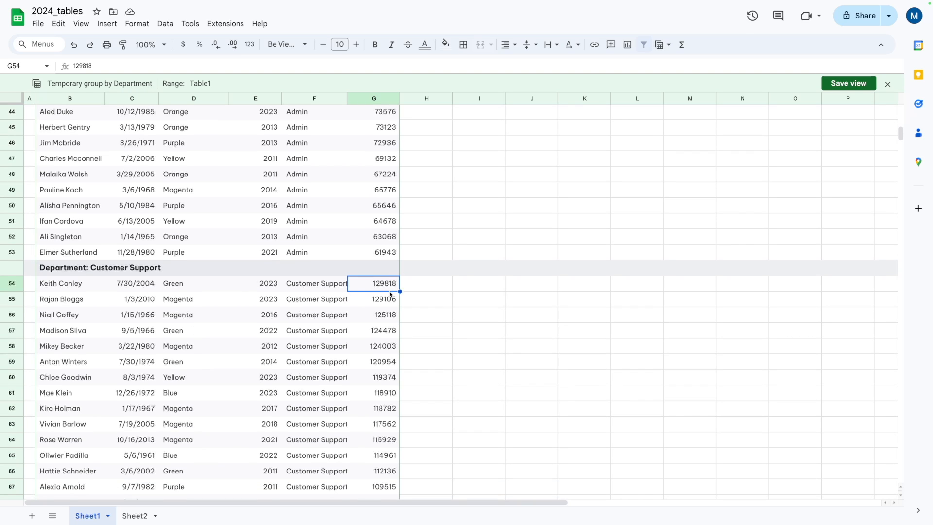
scroll(390, 294, down, 15)
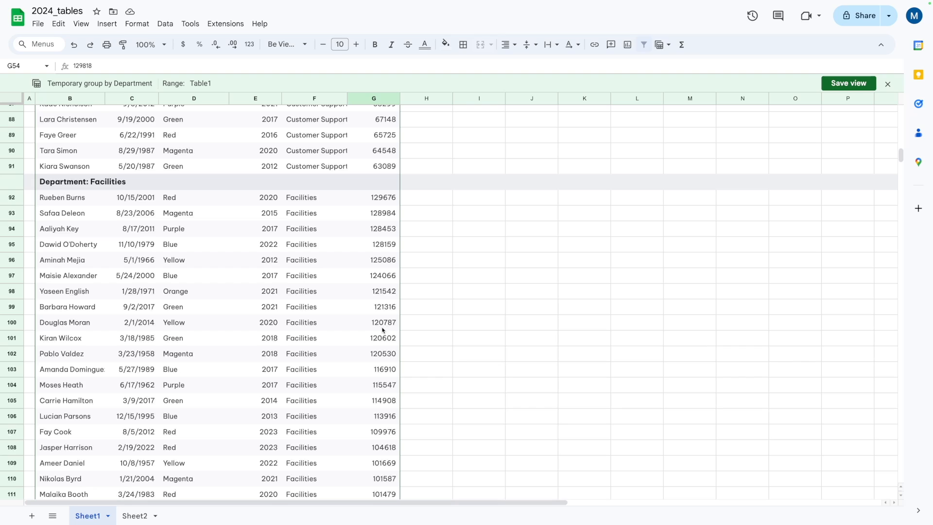
scroll(312, 227, down, 20)
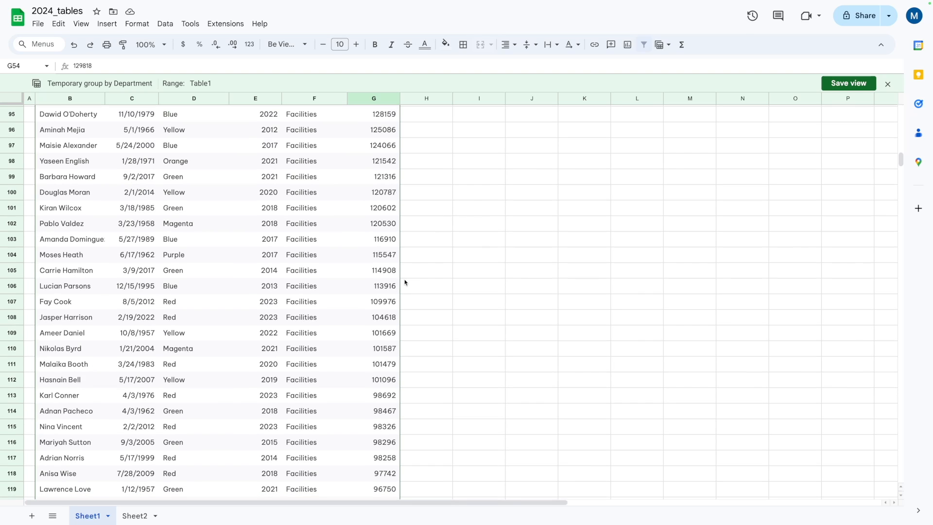
scroll(389, 308, up, 20)
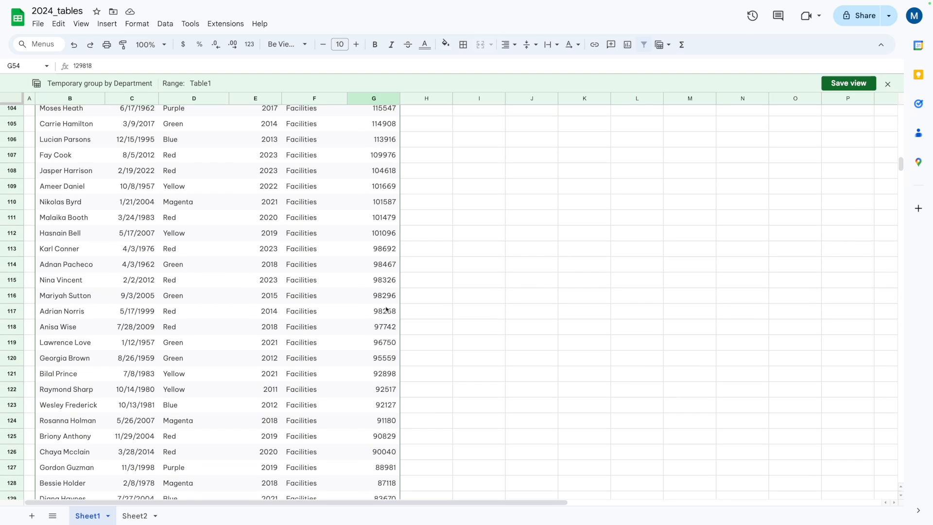
scroll(387, 309, up, 17)
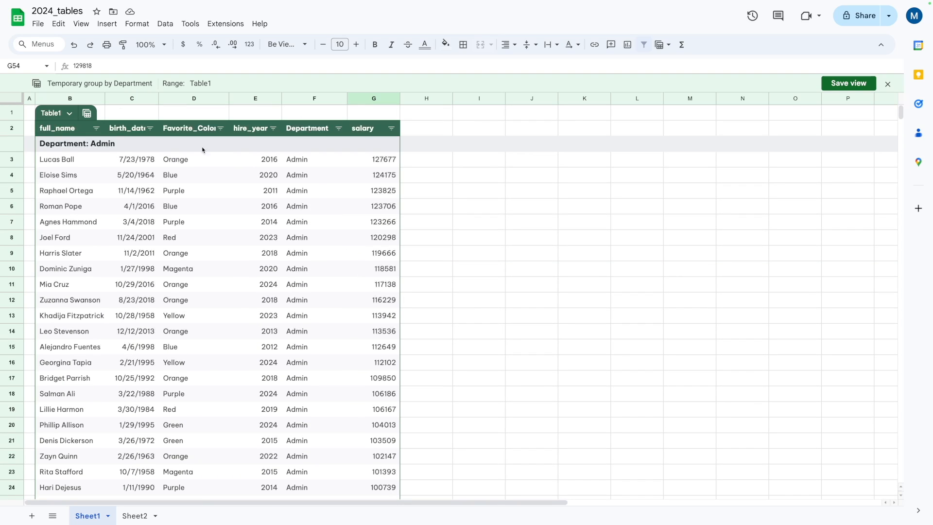
Filter the Department column in the grouped view by values to show only Technology.
click(338, 129)
click(233, 300)
click(240, 319)
click(240, 334)
click(320, 377)
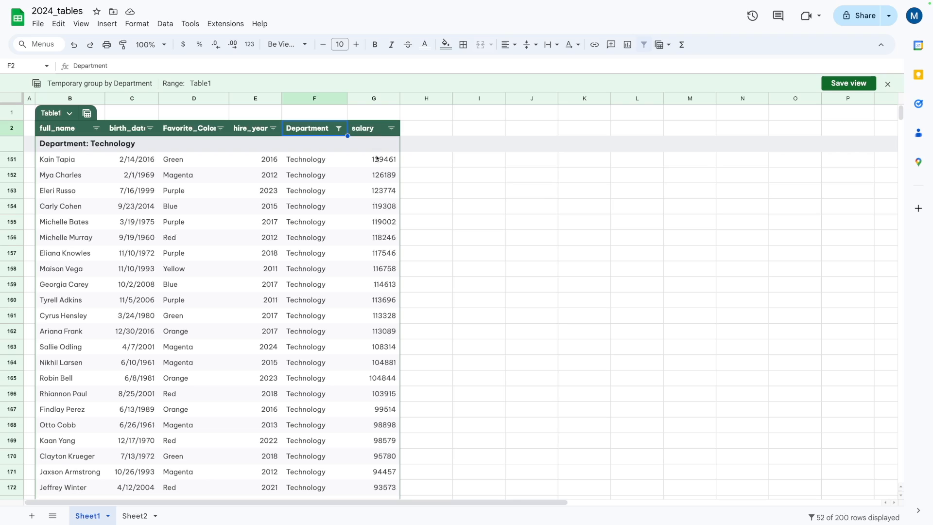
Save the temporary grouped view under the name Technology Salaries.
click(842, 80)
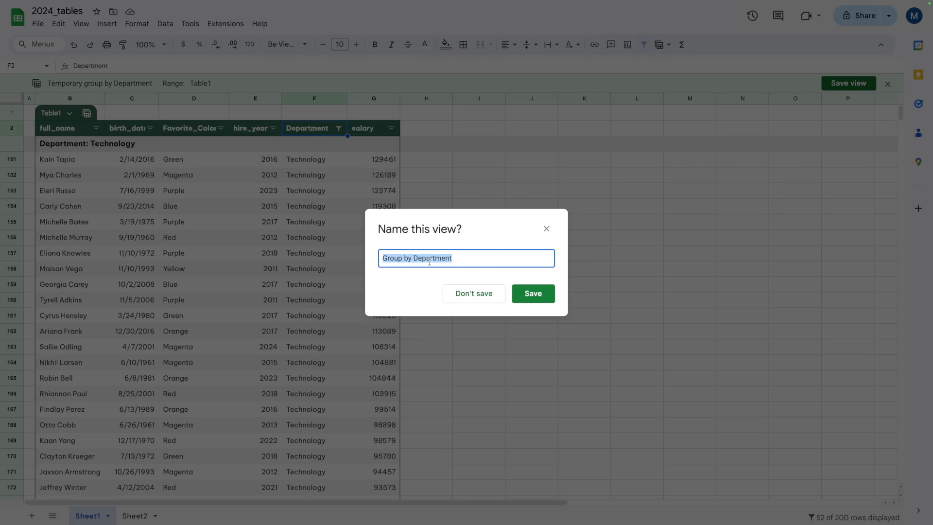
key(End)
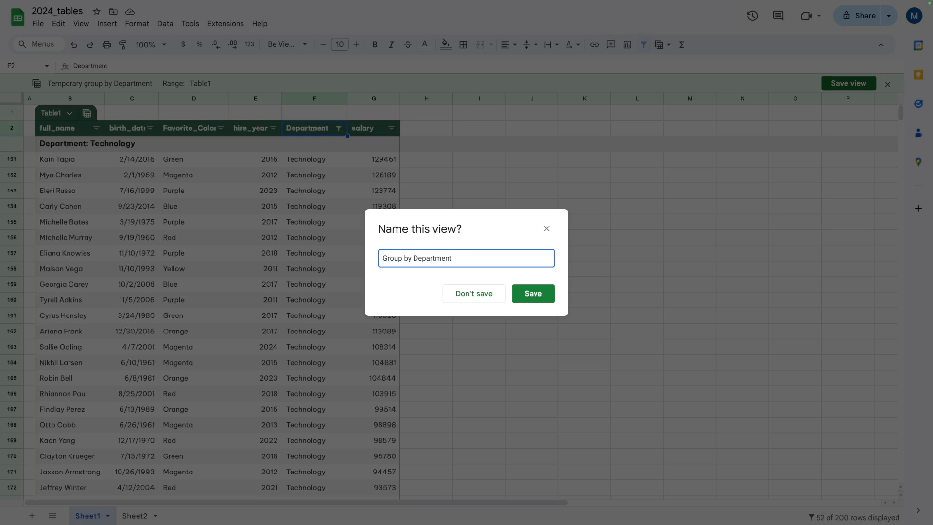
key(BackSpace)
key(BackSpace)
key(BackSpace)
key(BackSpace)
key(BackSpace)
key(BackSpace)
text(Technology Sa)
key(Return)
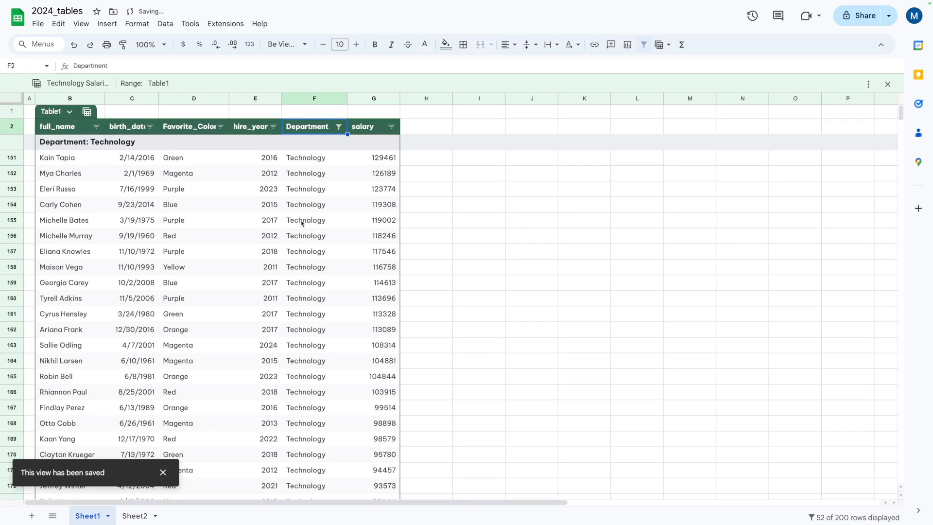
Look through the rows of the saved view, then close it and look through the full table.
scroll(296, 238, down, 13)
scroll(296, 332, up, 15)
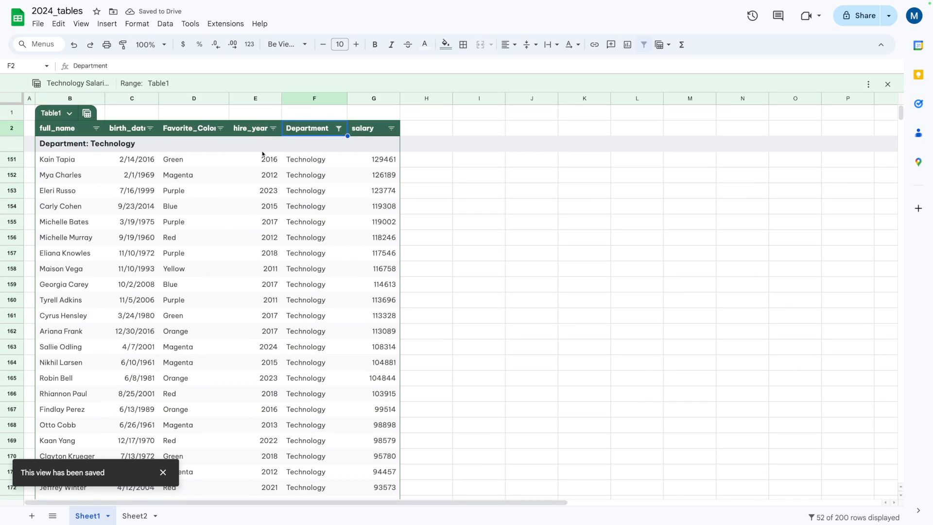
scroll(193, 139, down, 8)
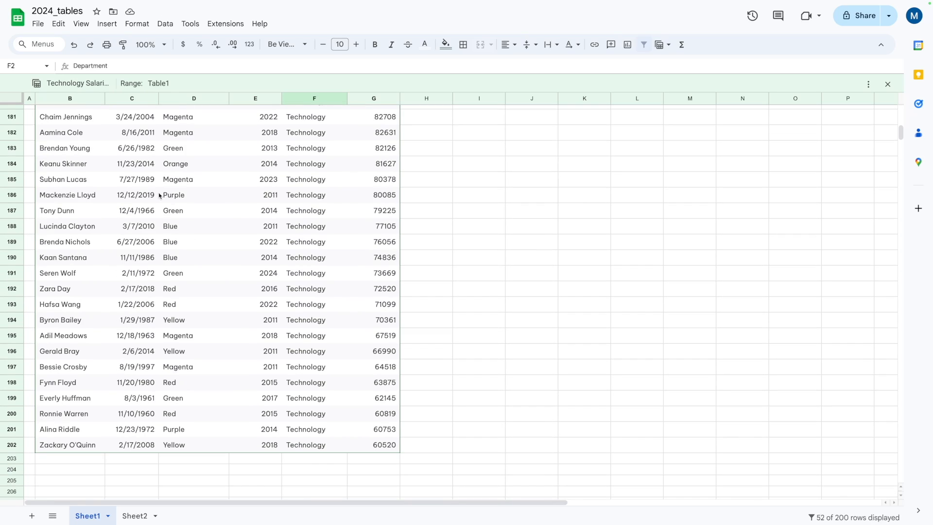
scroll(152, 174, up, 8)
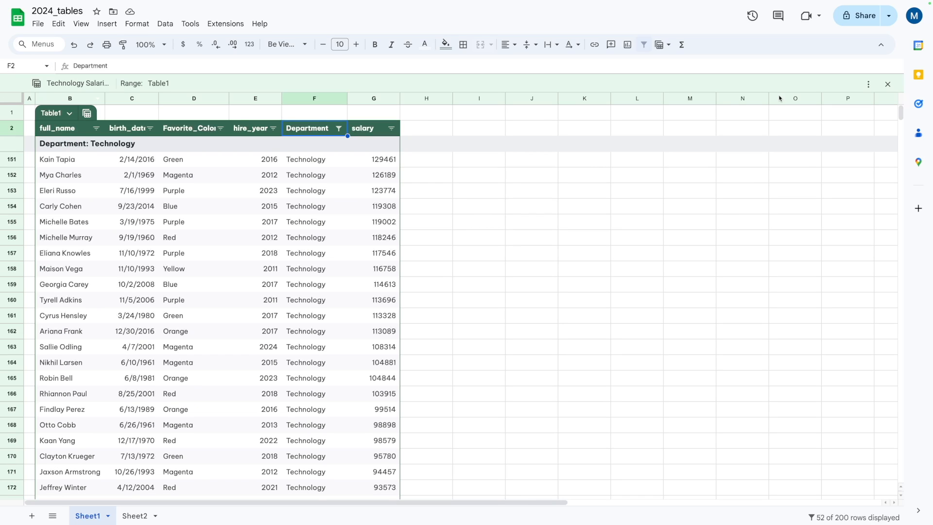
click(888, 84)
scroll(137, 173, down, 20)
scroll(150, 219, down, 12)
scroll(148, 210, up, 20)
scroll(191, 212, up, 20)
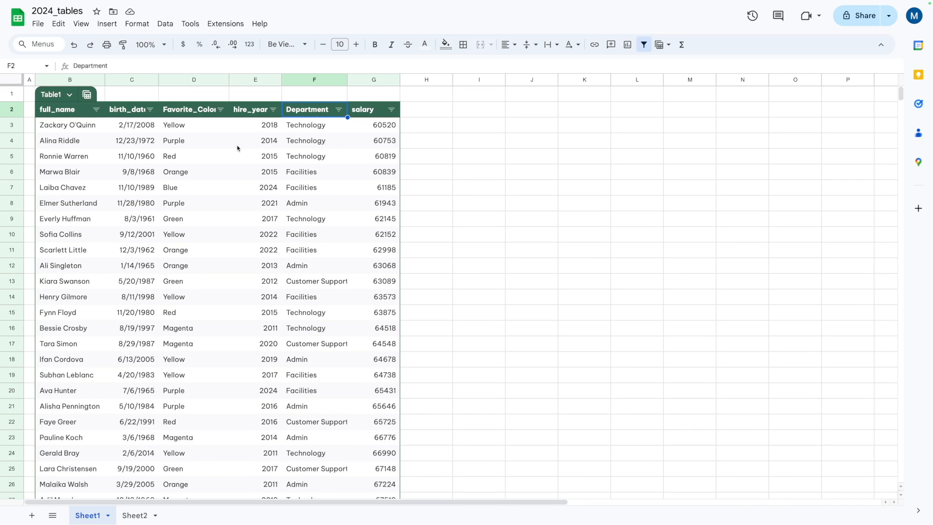
click(381, 127)
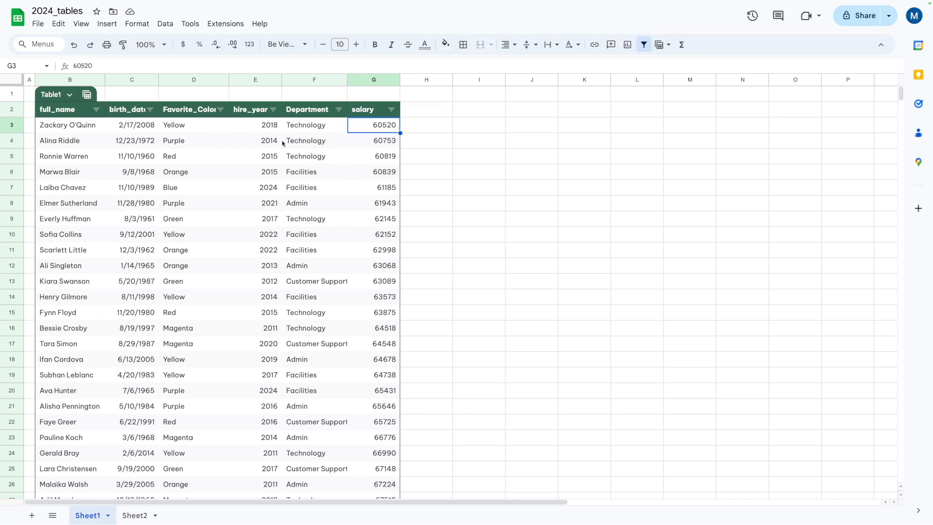
Reopen the saved Technology Salaries view of Table1, and look through its rows.
click(87, 95)
click(128, 154)
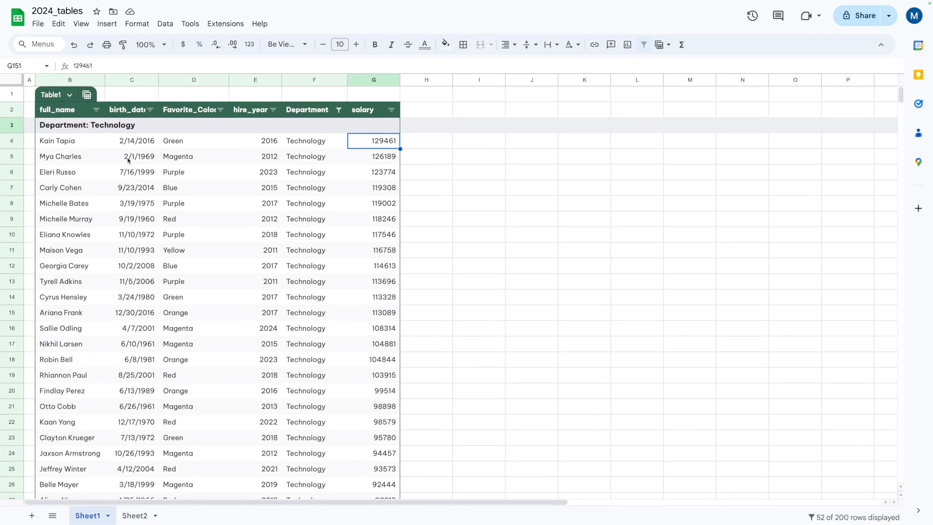
scroll(389, 188, down, 15)
scroll(374, 184, up, 15)
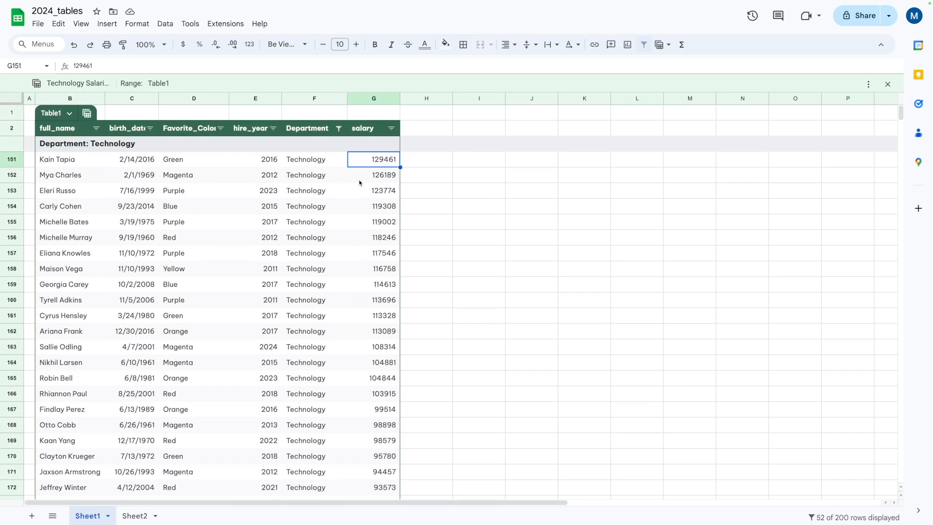
Add Admin to the values shown by the saved view's Department filter, and look through the rows.
click(339, 128)
click(219, 317)
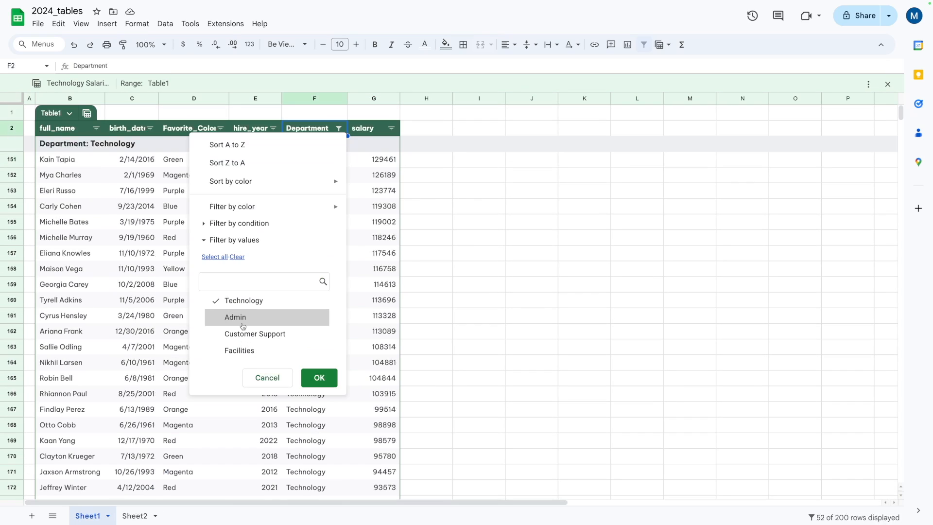
click(319, 378)
scroll(256, 257, down, 12)
scroll(277, 262, up, 12)
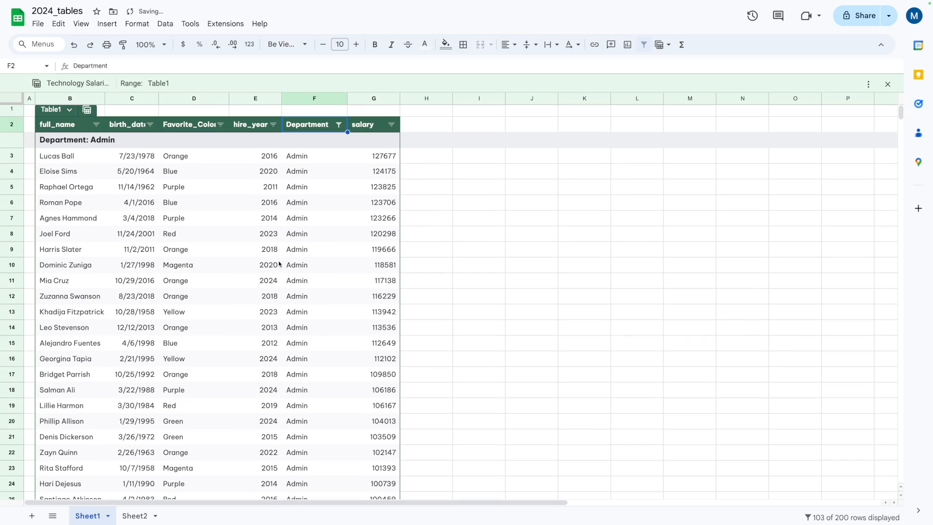
Add Customer Support and Facilities to the saved view's Department filter, and close the view.
click(339, 128)
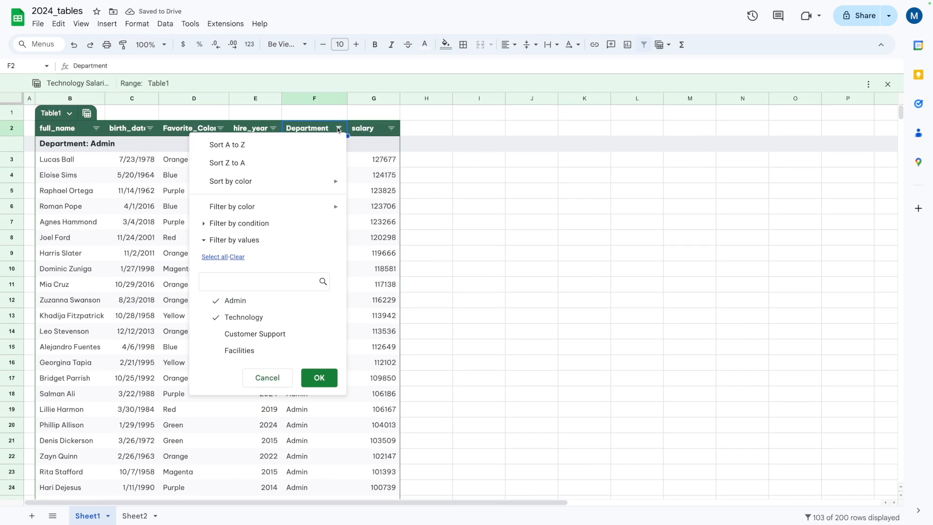
click(243, 334)
click(239, 350)
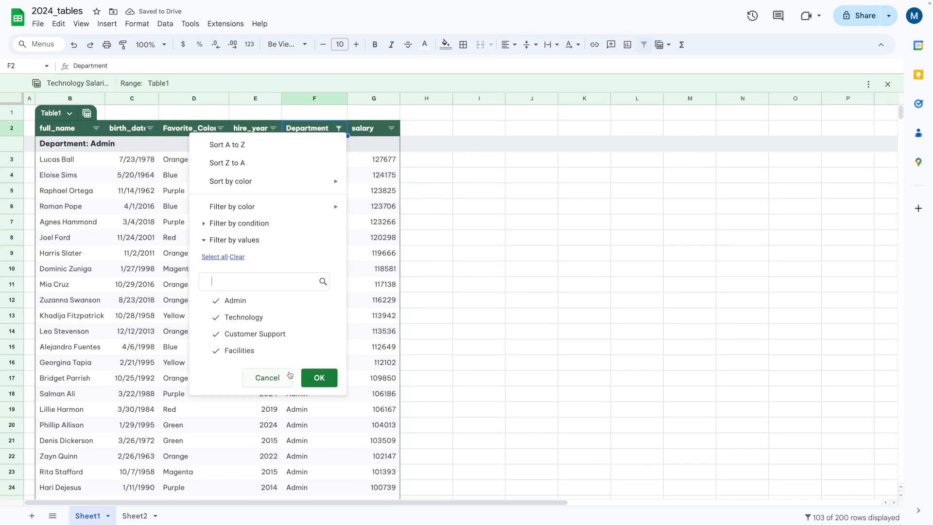
click(319, 378)
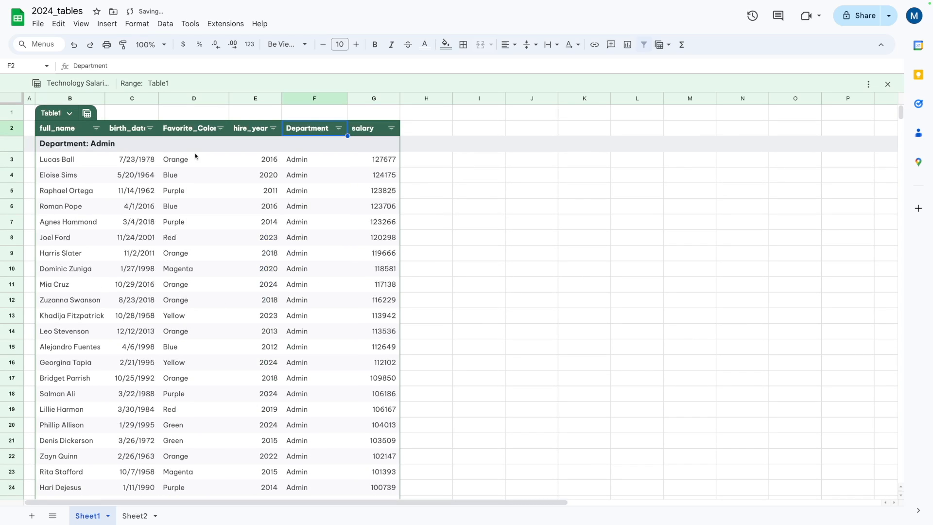
click(888, 85)
click(288, 192)
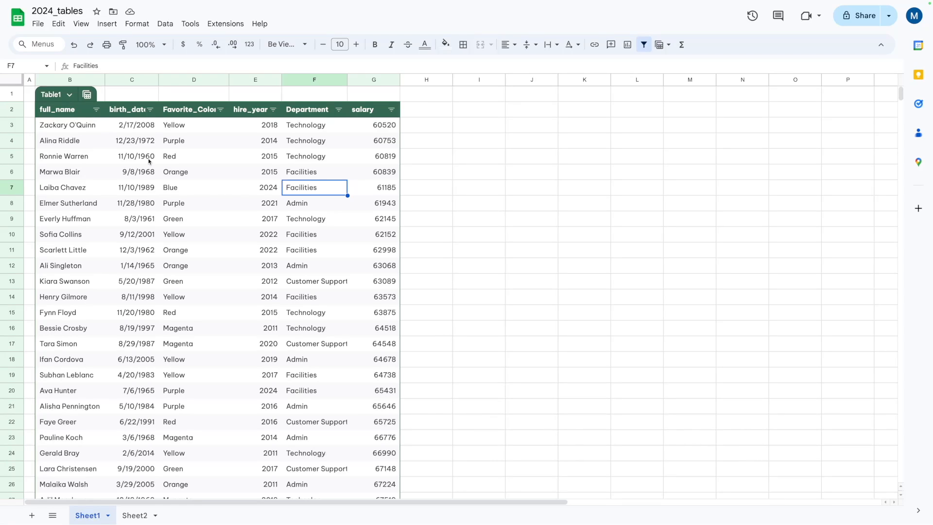
Change the color of Table1 to the dark navy blue preset.
click(70, 94)
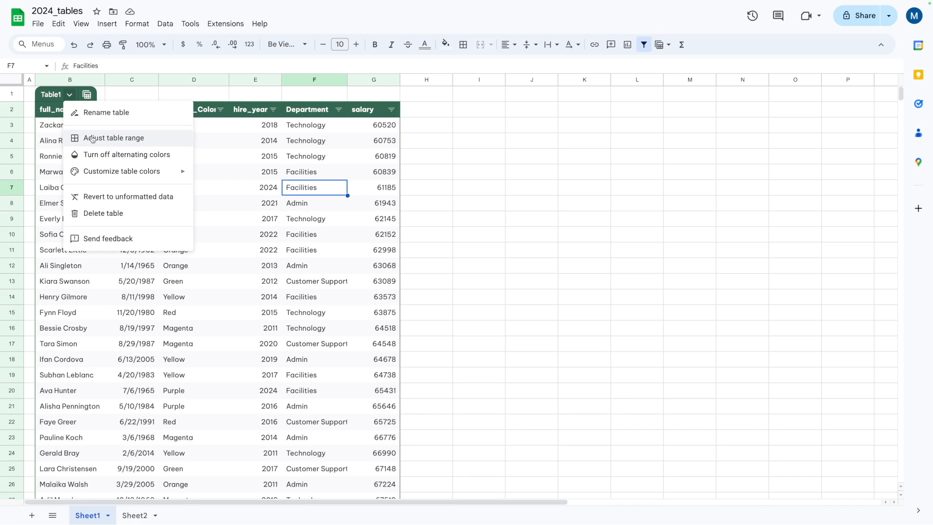
mouse_move(114, 172)
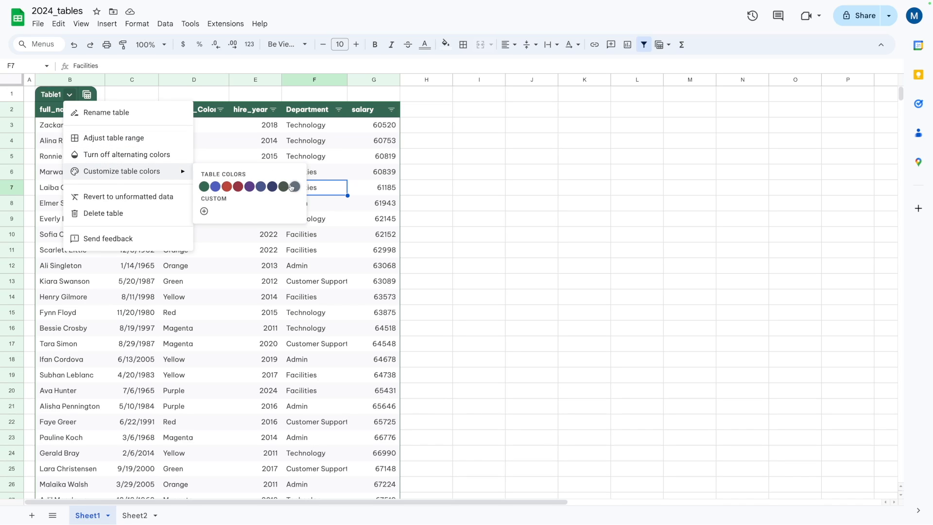
click(272, 187)
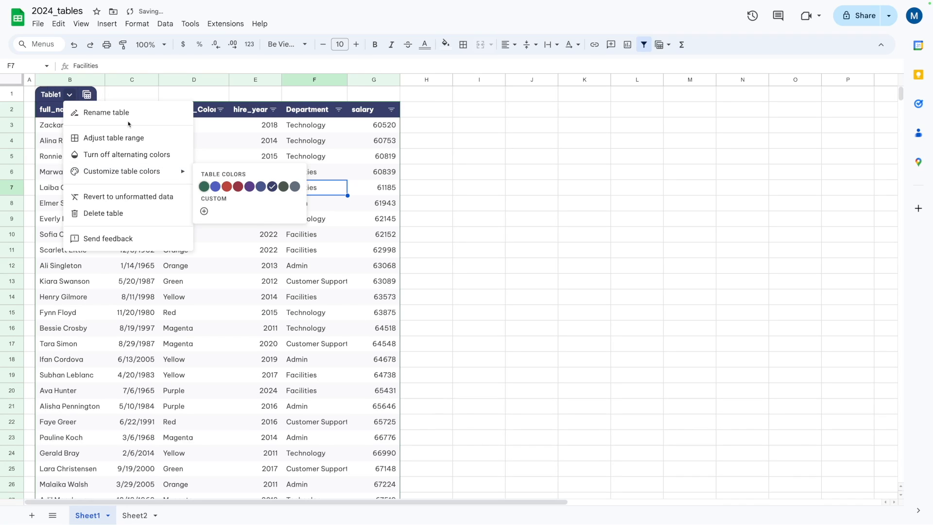
Undo the last color change of Table1.
mouse_move(119, 181)
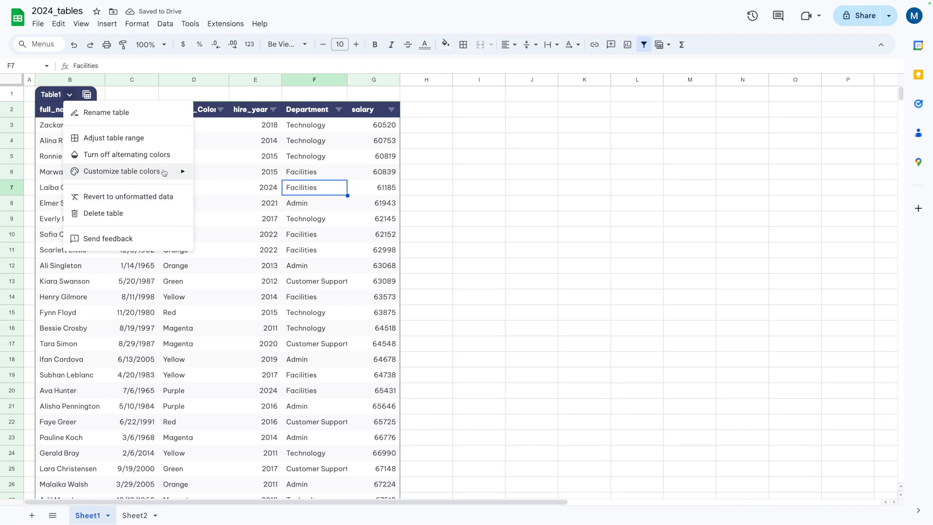
click(246, 154)
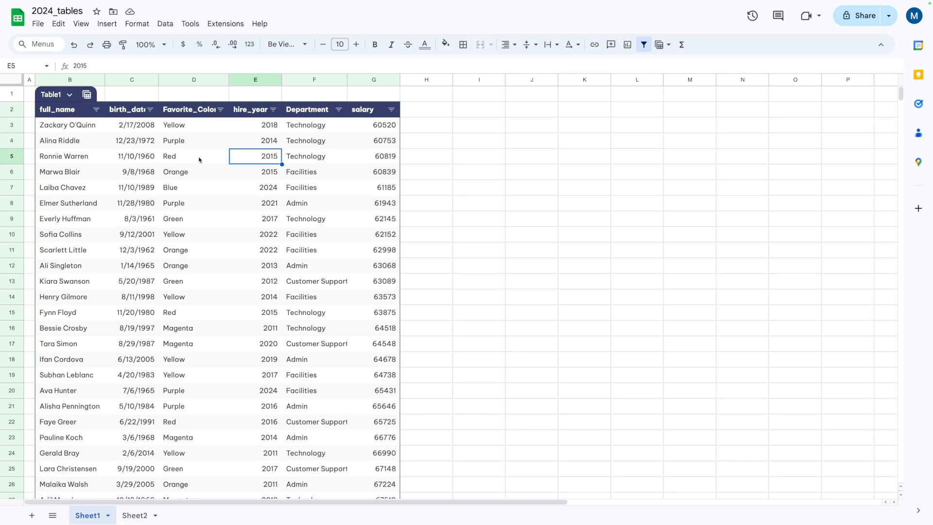
key(ctrl+z)
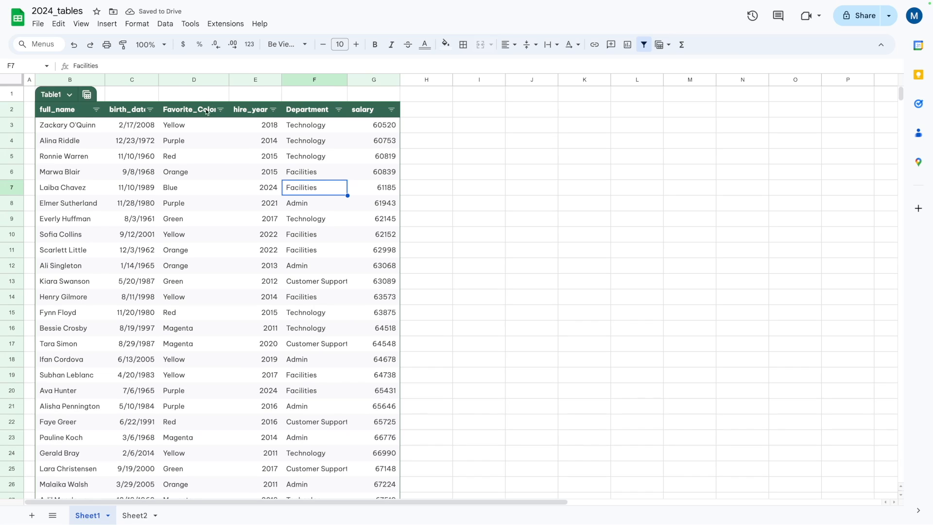
Create a temporary view of Table1 grouped by the Favorite_Color? column.
click(87, 95)
mouse_move(162, 113)
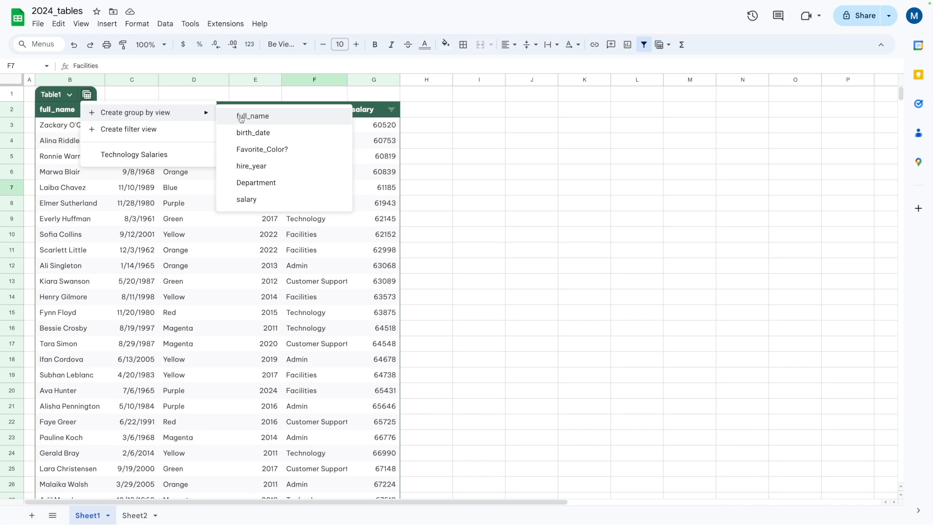
click(255, 149)
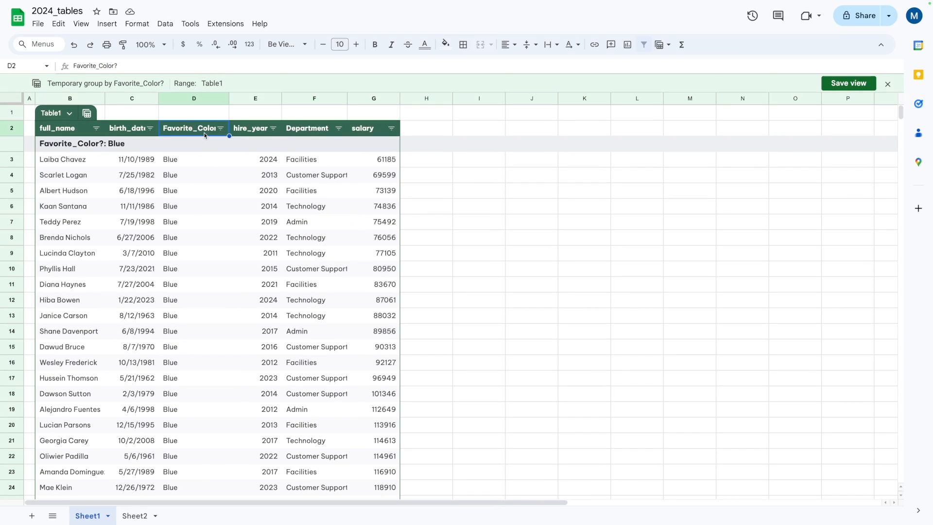
Rename the Favorite_Color? header in D2 to Favorite_Color, and make column D narrower.
click(117, 65)
key(BackSpace)
key(Return)
click(206, 287)
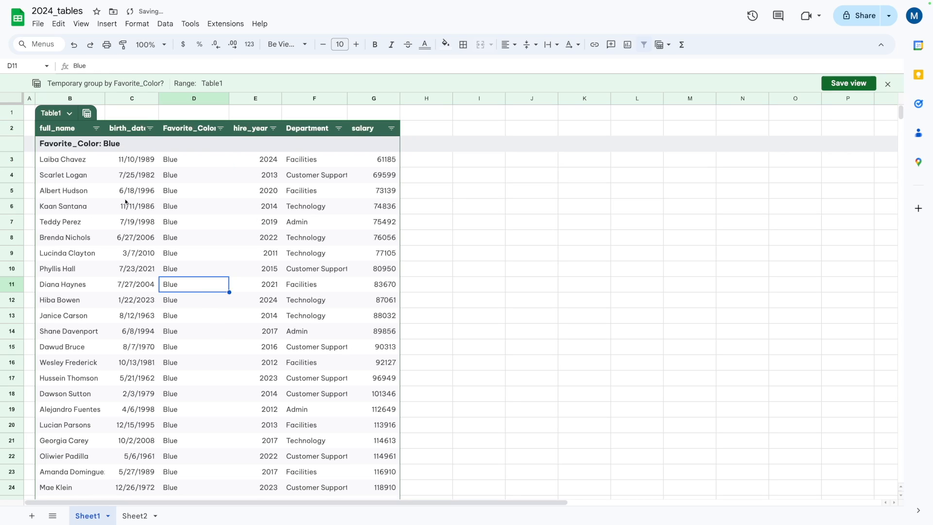
drag(229, 98, 201, 98)
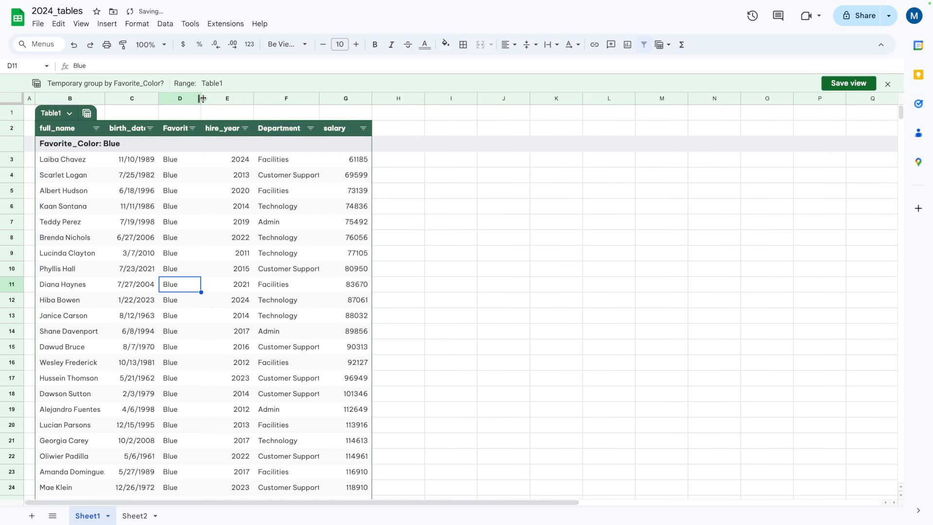
Sort the birth_date column Z to A within the favorite color groups.
scroll(194, 172, down, 5)
scroll(238, 204, up, 5)
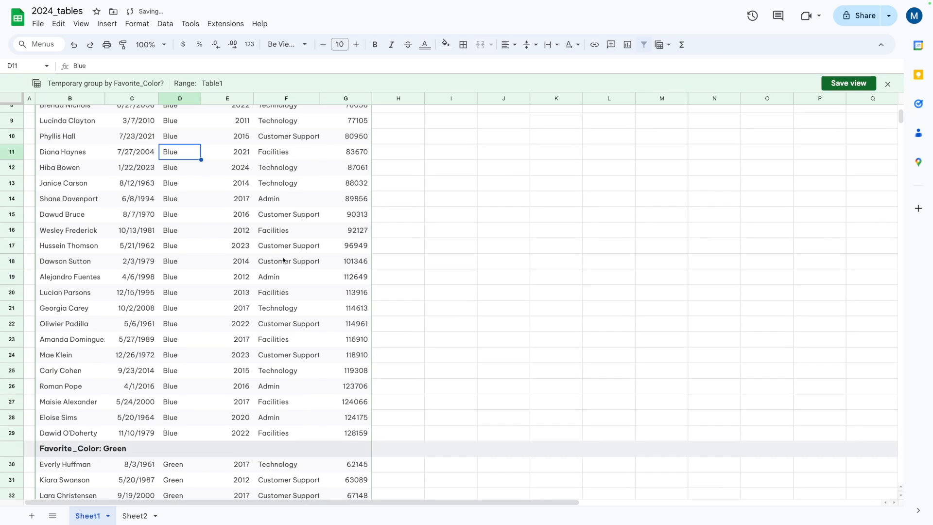
click(150, 127)
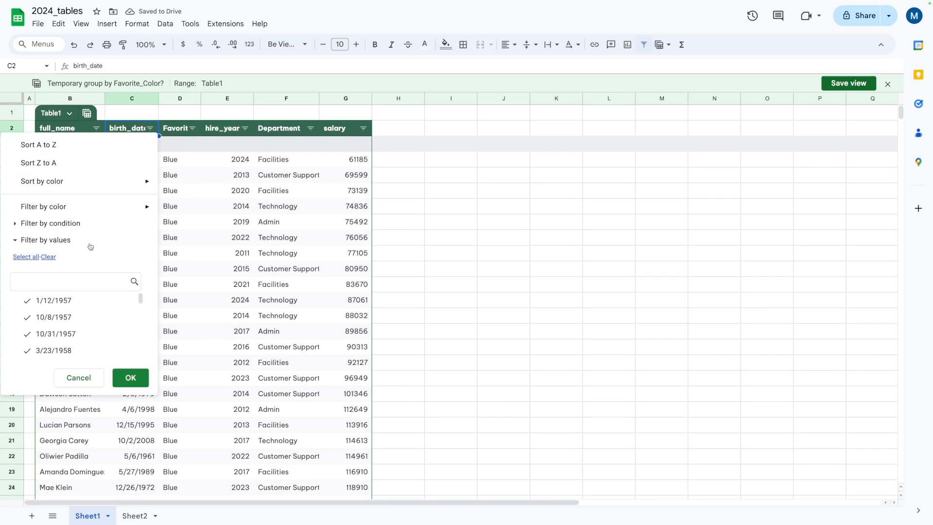
click(44, 164)
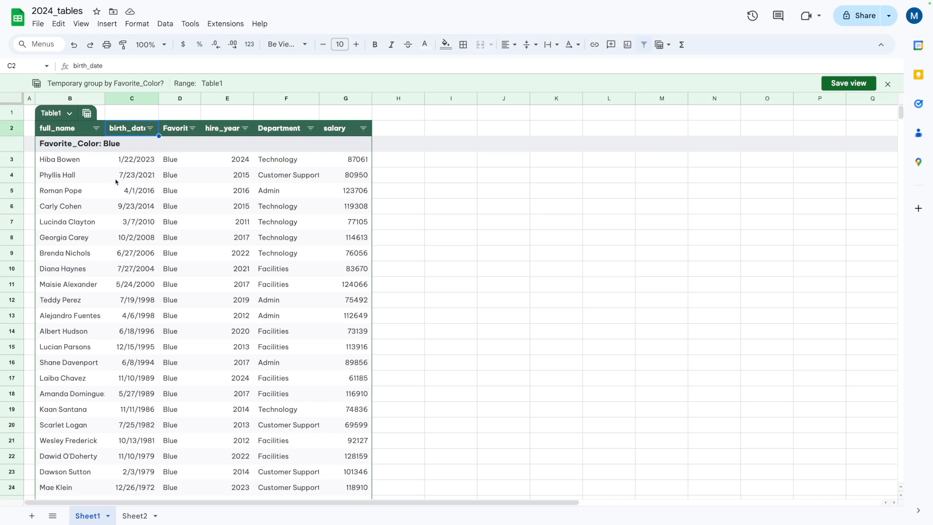
Examine the birth dates, hire years and departments of the rows in the color groups, starting with the first Blue row.
click(130, 163)
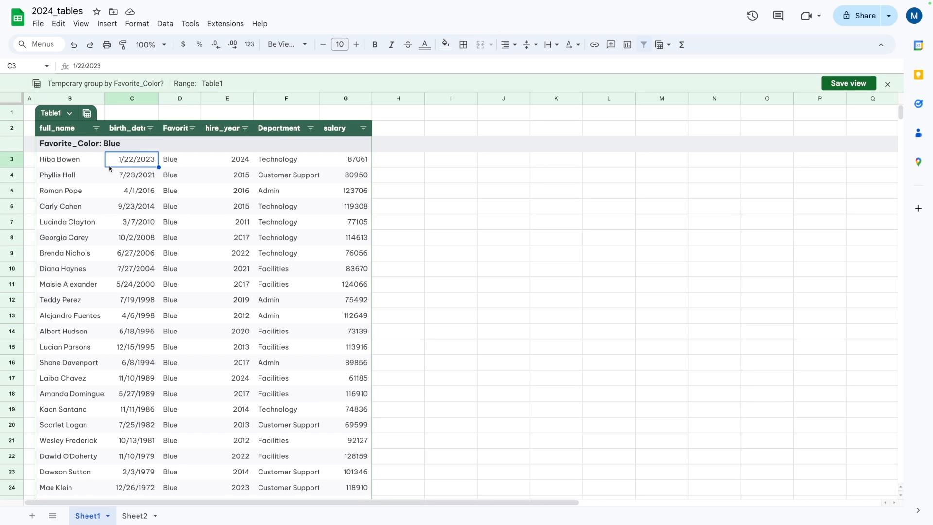
scroll(116, 194, down, 5)
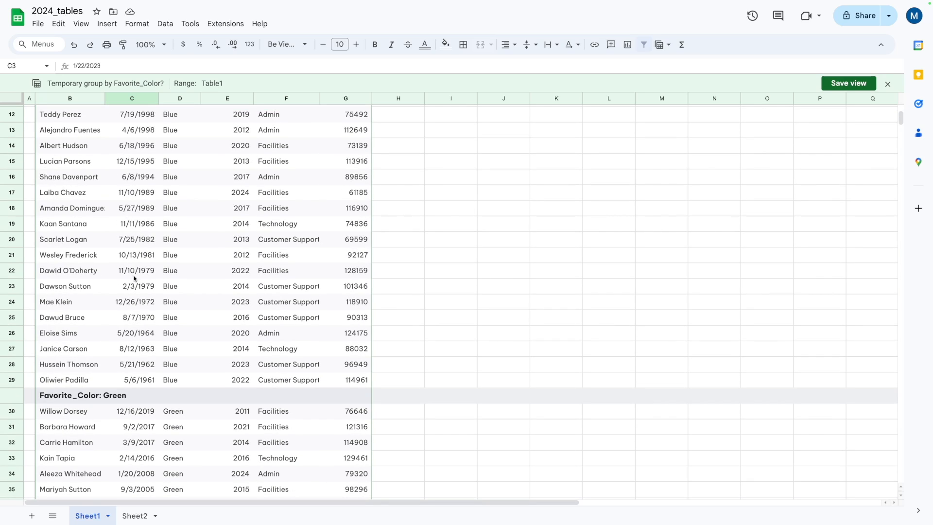
scroll(134, 374, up, 5)
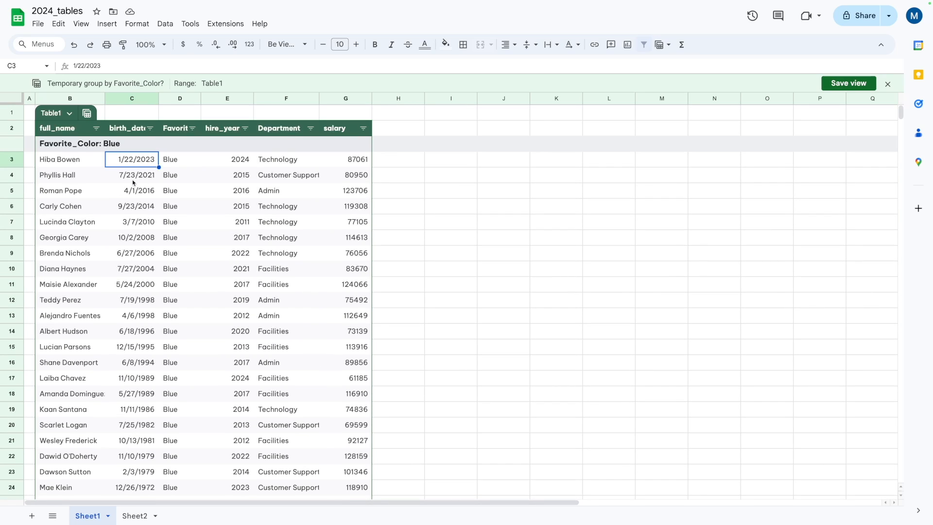
click(64, 161)
click(271, 162)
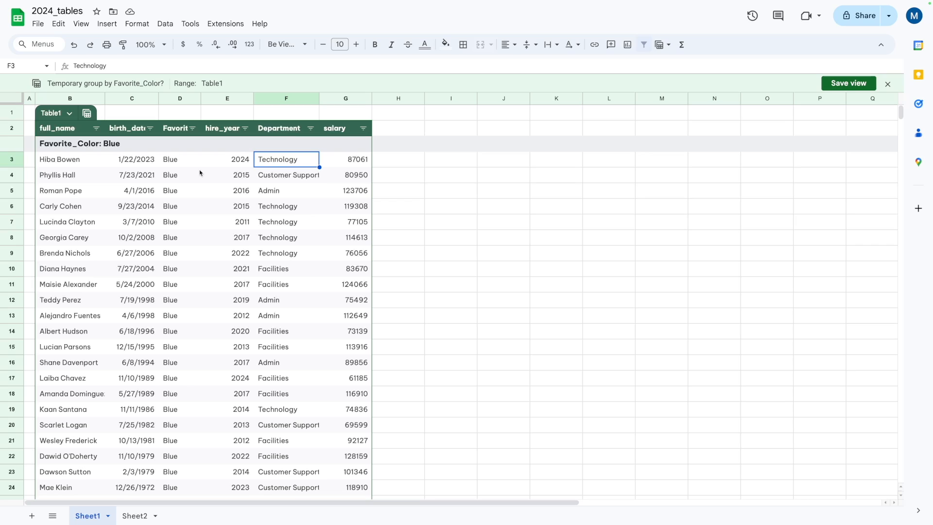
scroll(208, 176, down, 1)
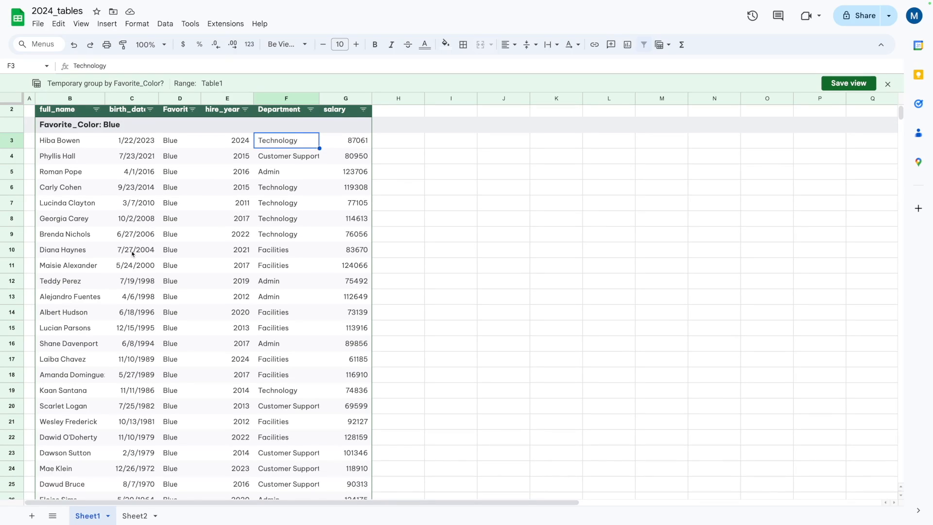
scroll(195, 219, up, 1)
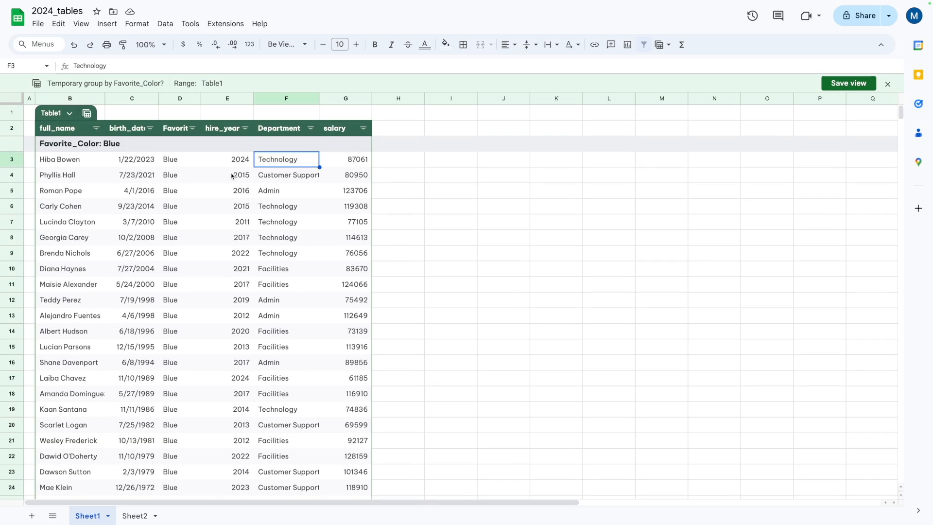
click(218, 164)
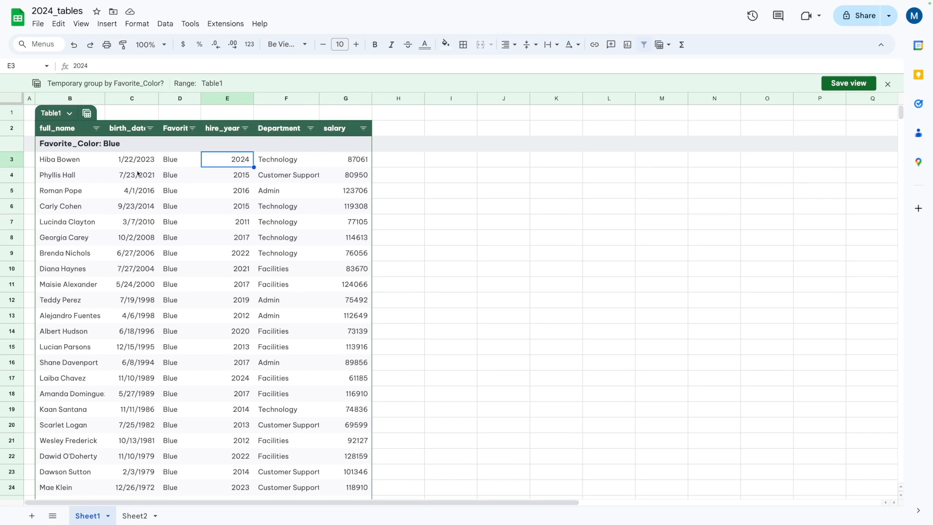
scroll(151, 195, down, 3)
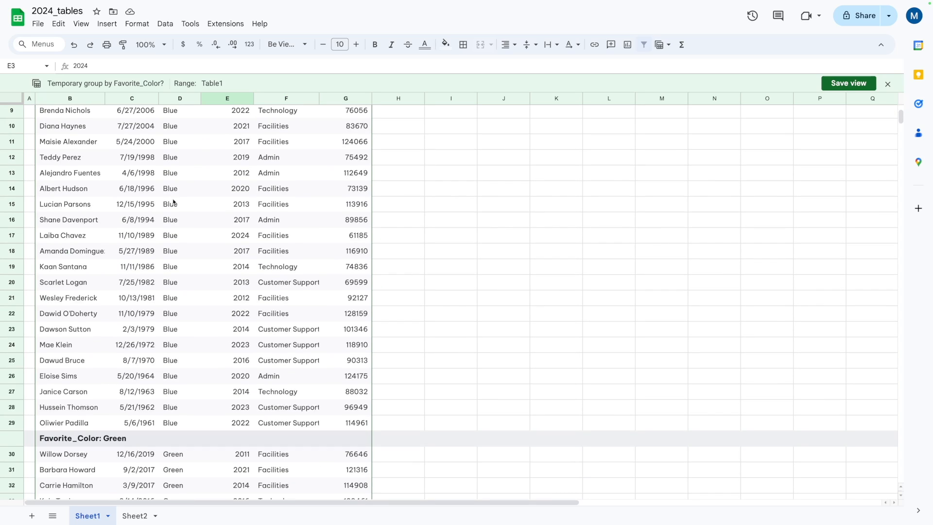
scroll(244, 202, up, 3)
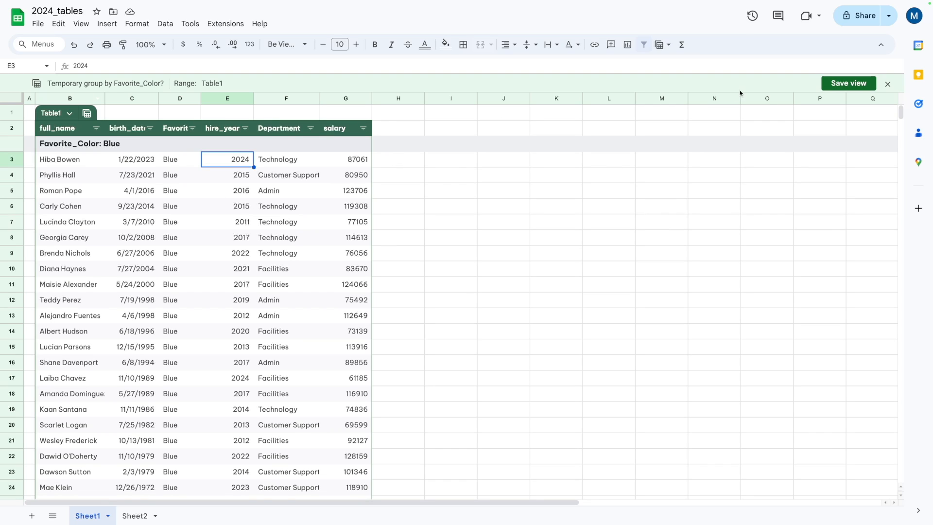
Close the temporary grouped view, saving it as Group by Favorite_Color.
click(888, 84)
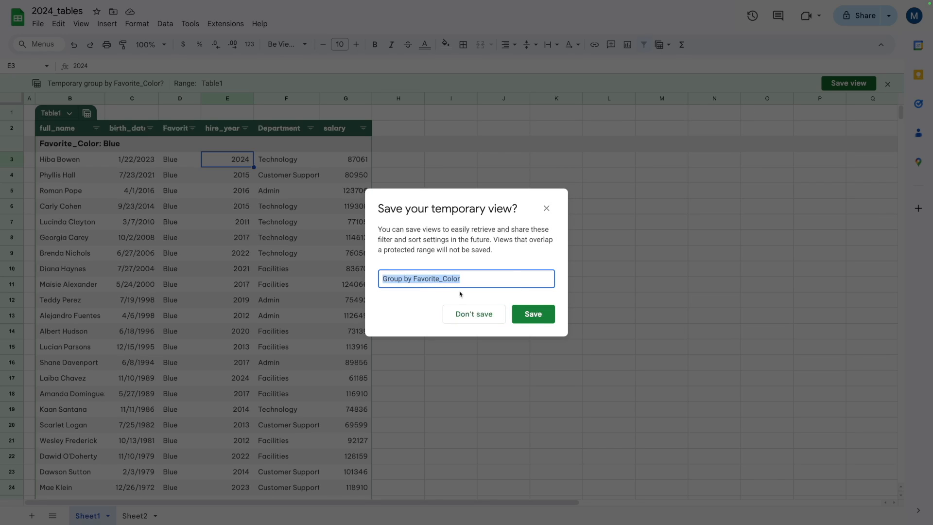
click(534, 315)
click(343, 156)
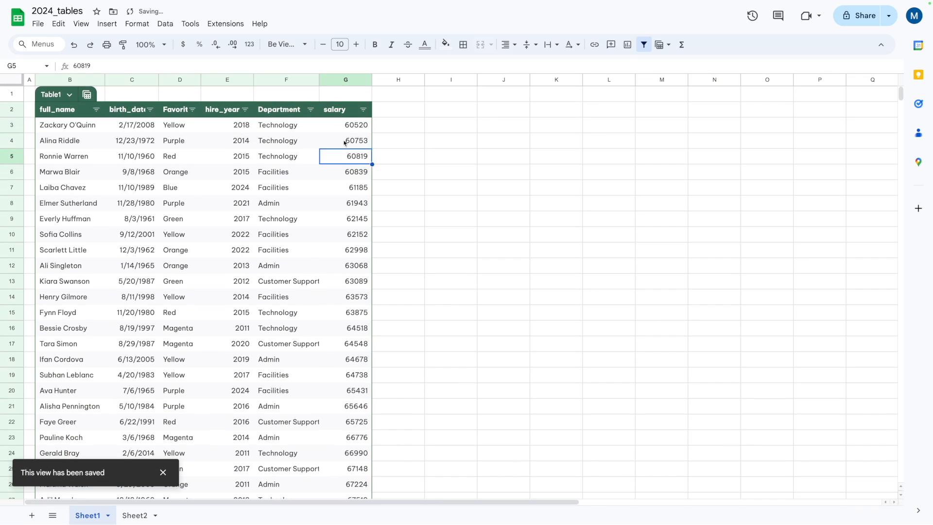
Set the column type of the salary column to Percent.
click(363, 111)
mouse_move(413, 130)
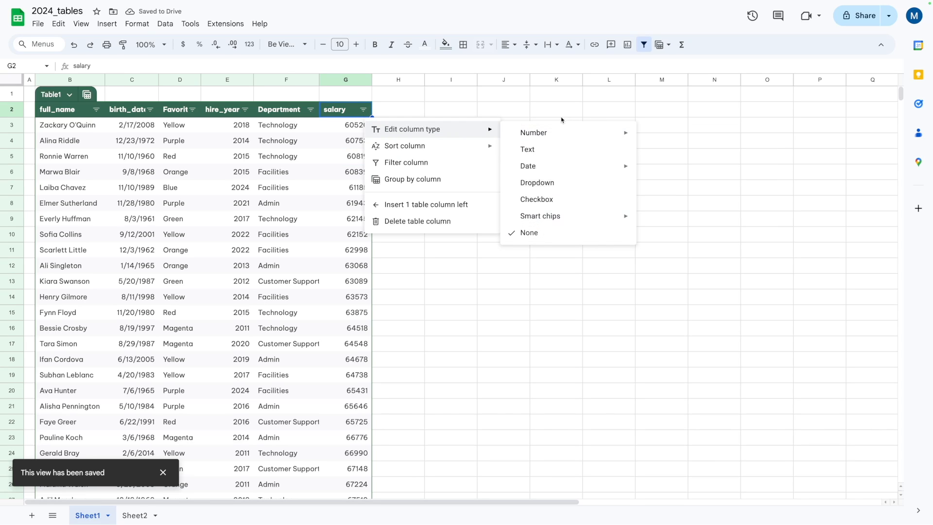
mouse_move(554, 132)
click(680, 154)
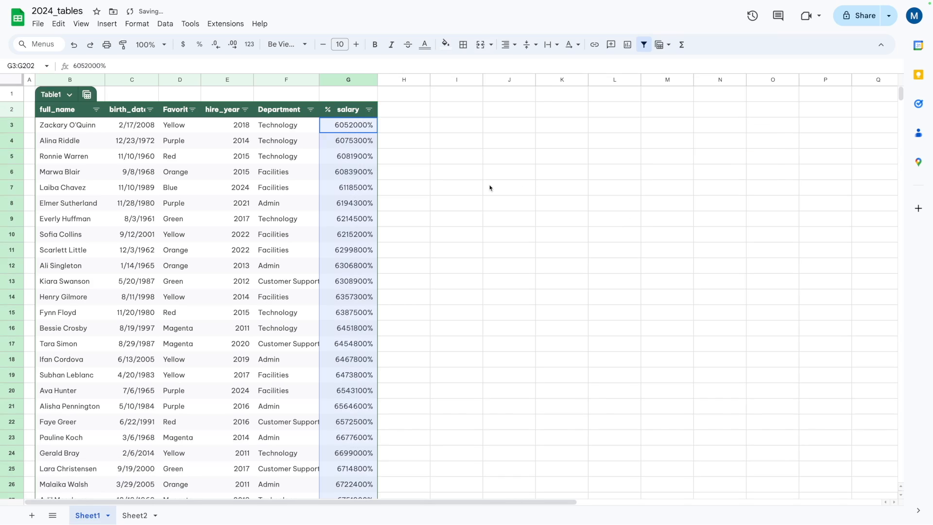
Set the column type of the salary column to Currency, and look through the formatted salaries.
click(369, 109)
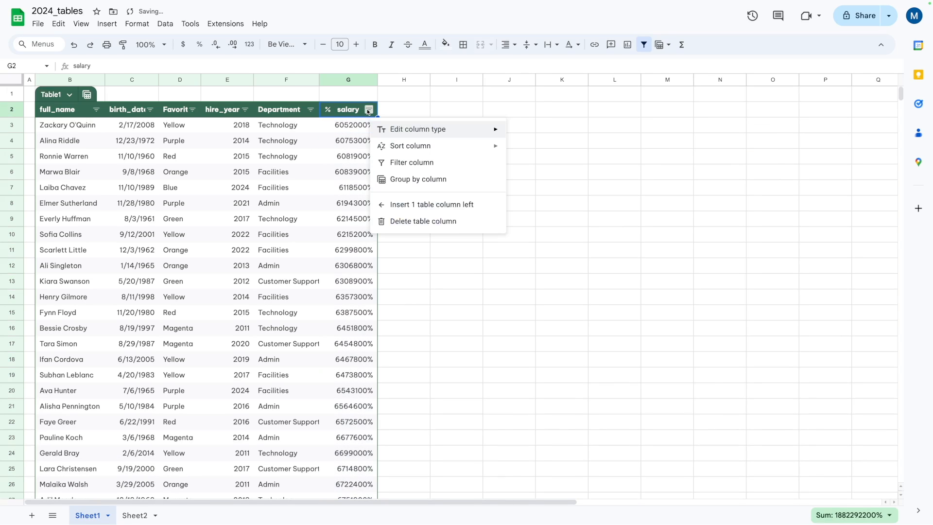
mouse_move(444, 128)
mouse_move(537, 134)
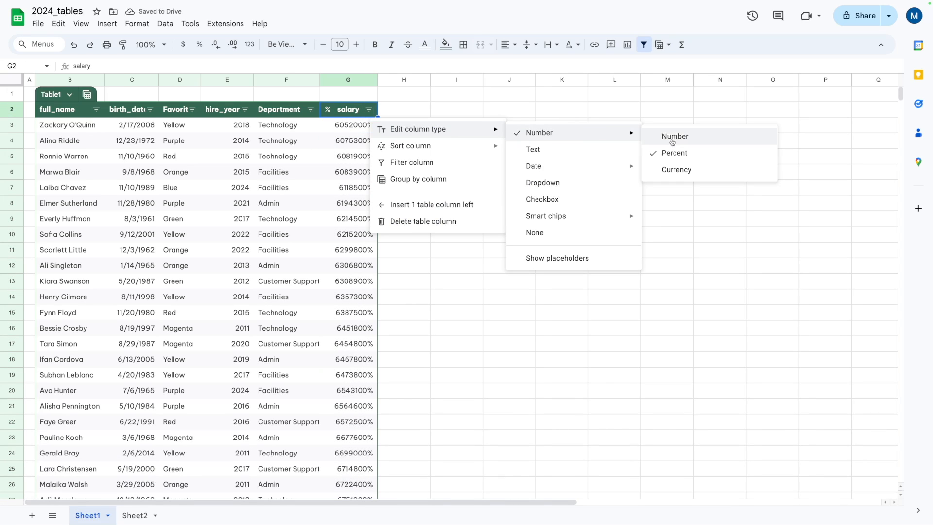
click(677, 169)
click(239, 171)
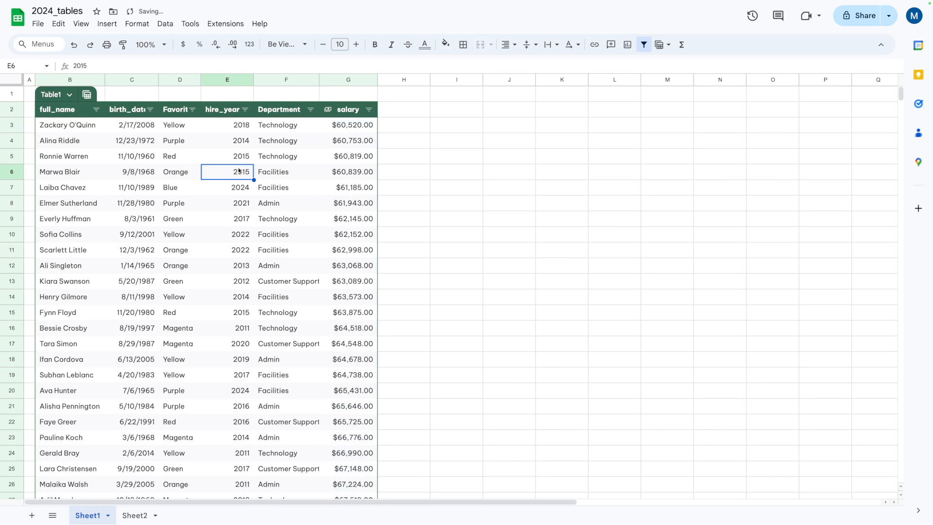
scroll(361, 157, down, 9)
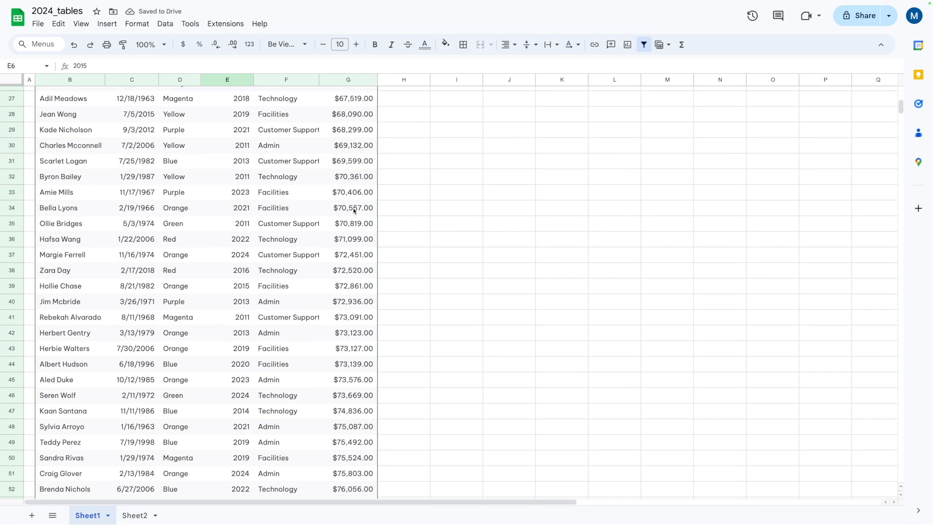
scroll(354, 210, up, 9)
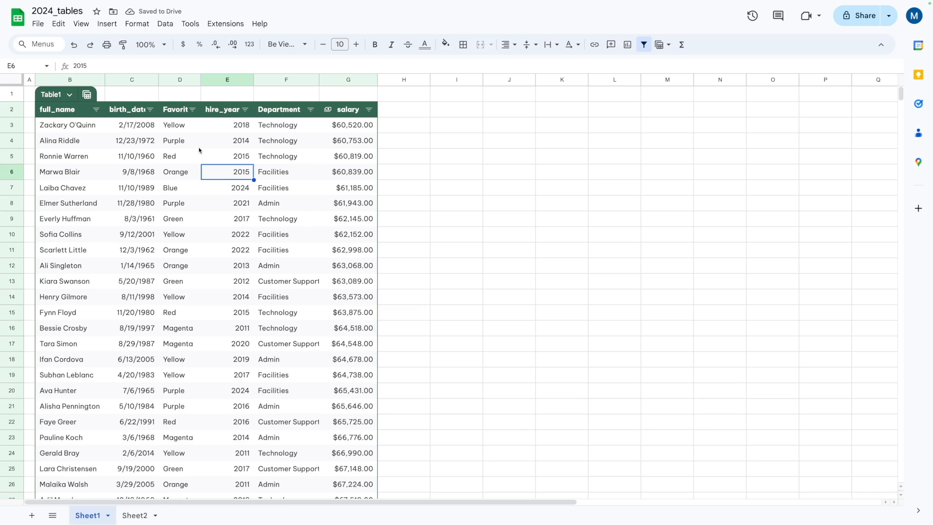
click(328, 111)
click(175, 141)
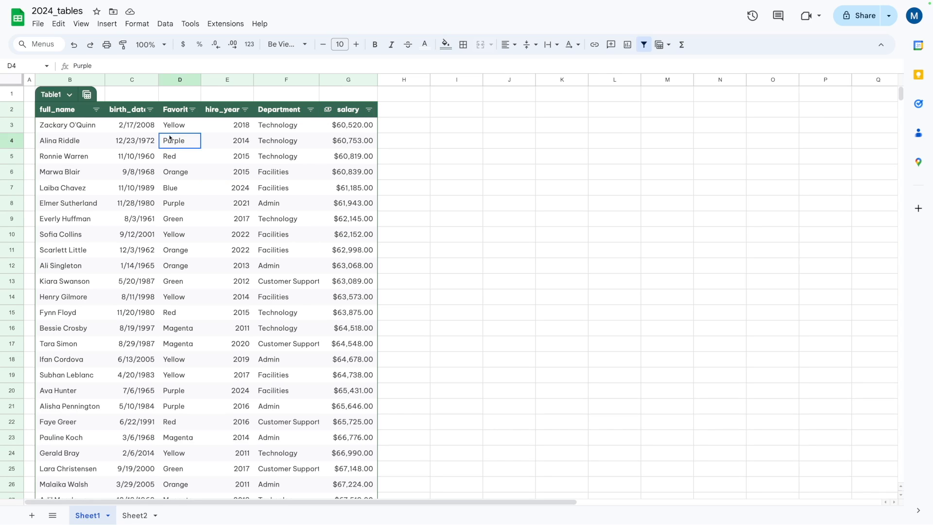
Set the column type of the birth_date column to Date.
click(131, 110)
click(150, 109)
mouse_move(193, 132)
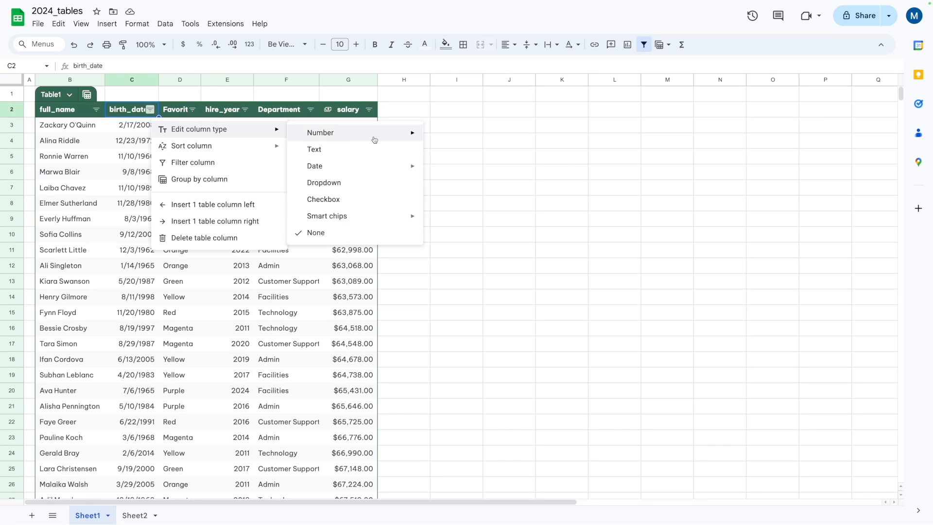
mouse_move(360, 166)
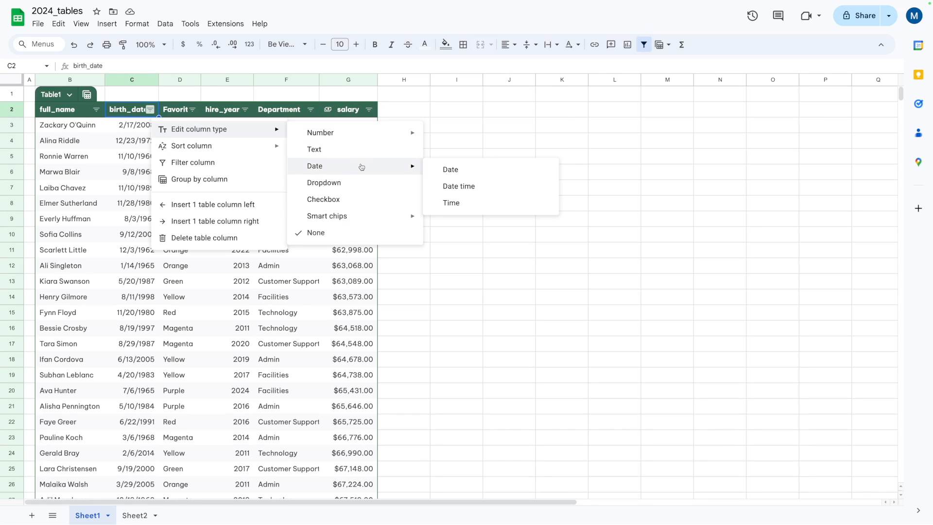
click(451, 170)
click(115, 174)
double_click(123, 121)
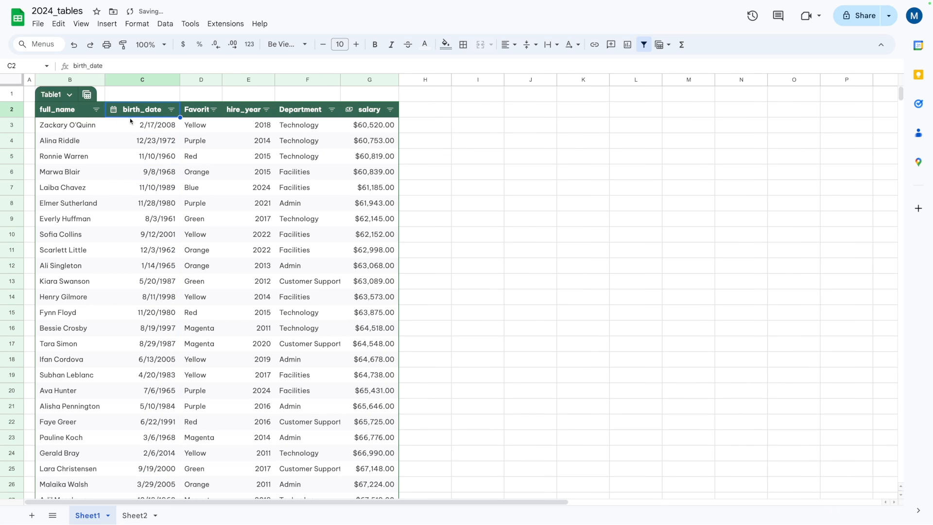
Check several cells of the birth_date column in Table1.
click(128, 266)
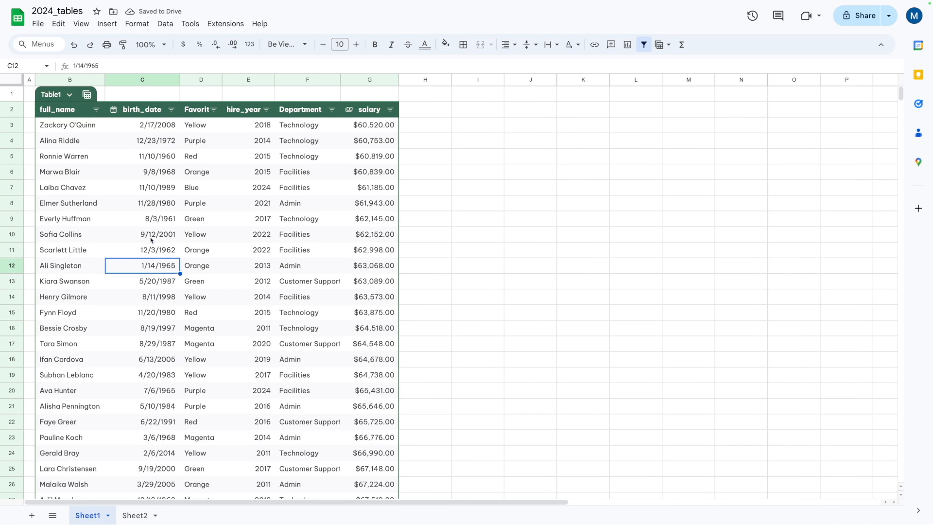
double_click(125, 220)
click(125, 135)
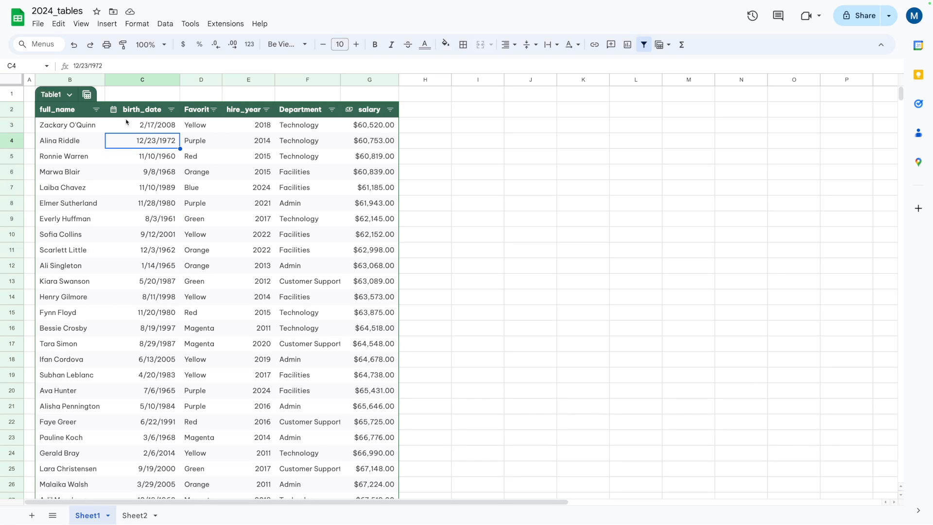
key(Down)
key(Down)
key(Down)
key(Down)
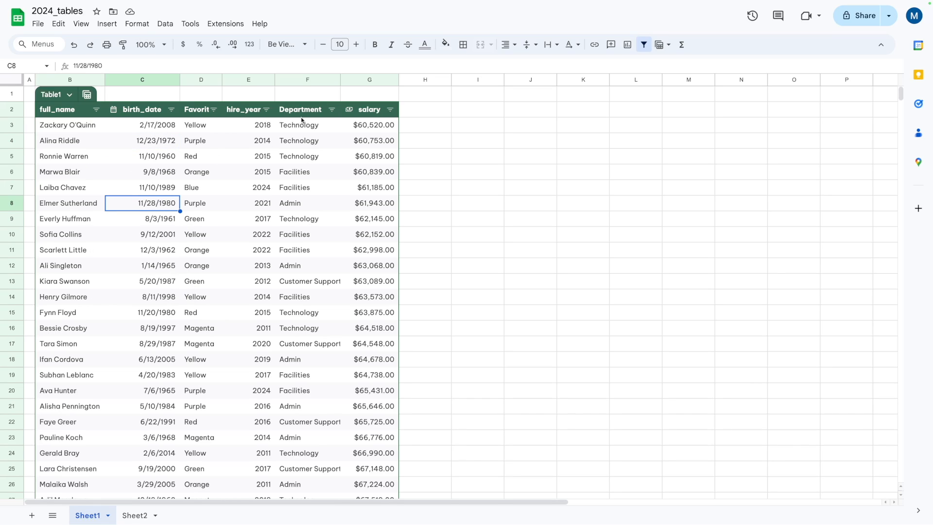
Set the column type of the Department column to Date time and check the text values below the header.
click(332, 109)
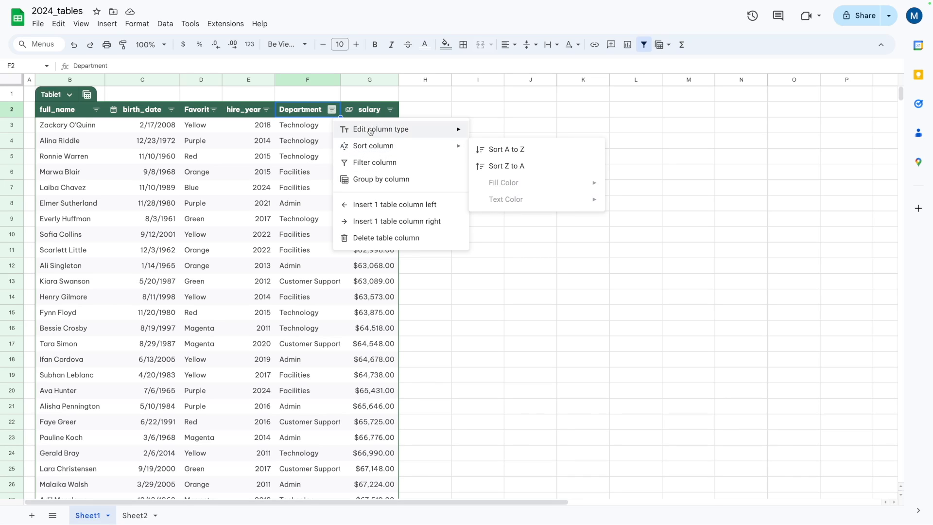
mouse_move(370, 131)
mouse_move(508, 173)
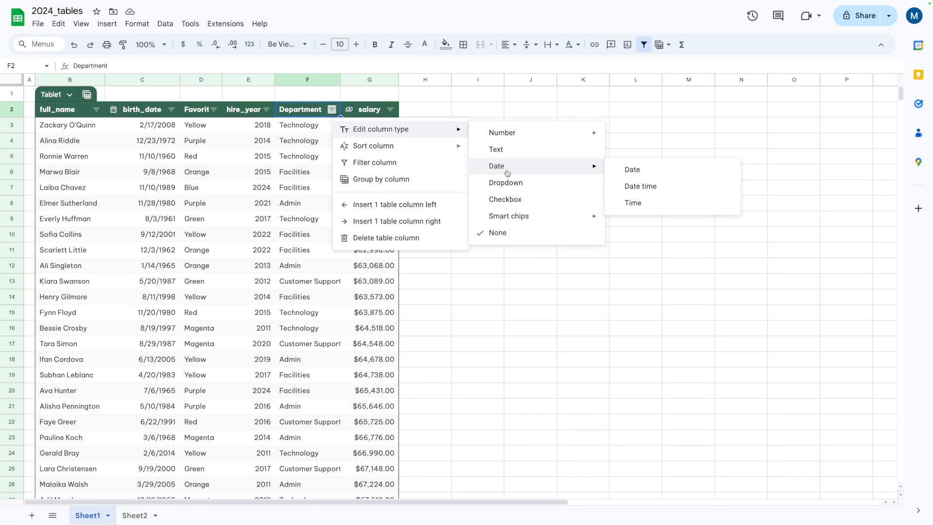
click(647, 189)
key(Down)
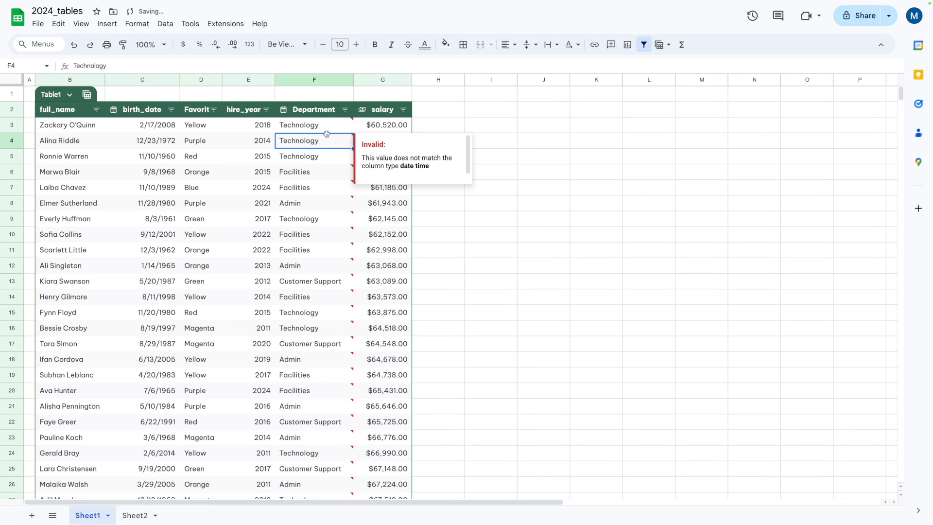
Switch the Department column type to Text, and return it to None.
click(344, 110)
mouse_move(395, 135)
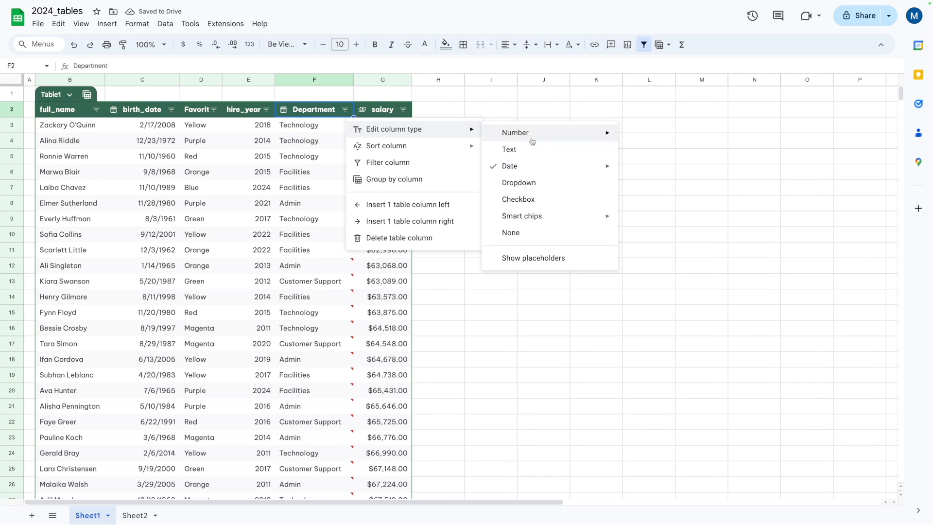
click(521, 149)
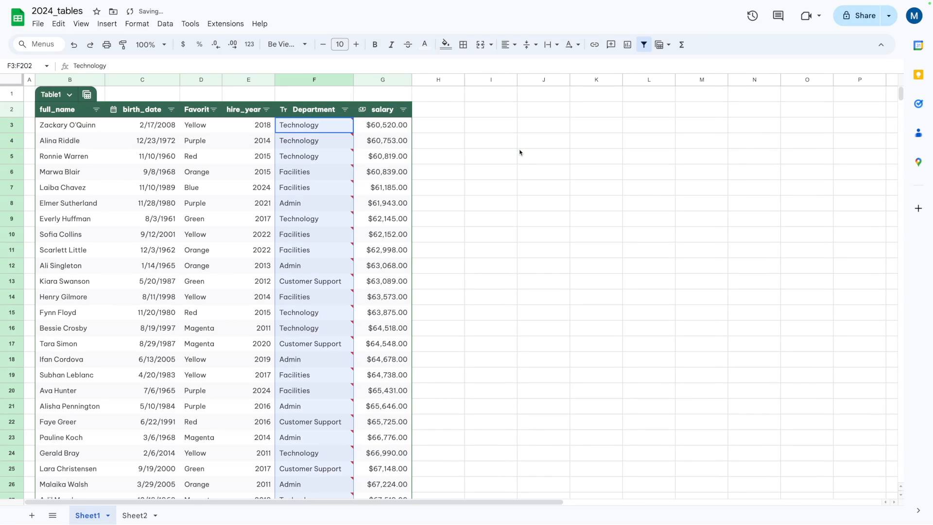
click(345, 110)
mouse_move(397, 130)
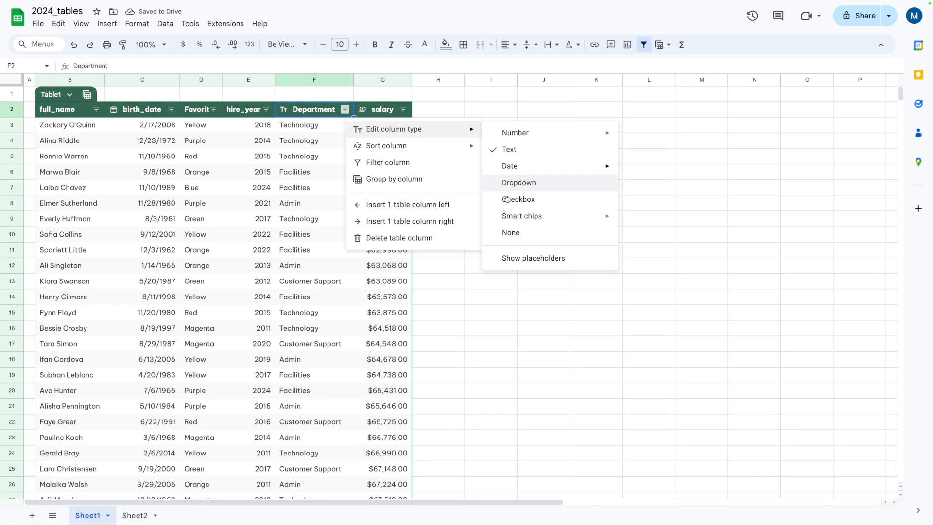
click(511, 236)
click(345, 110)
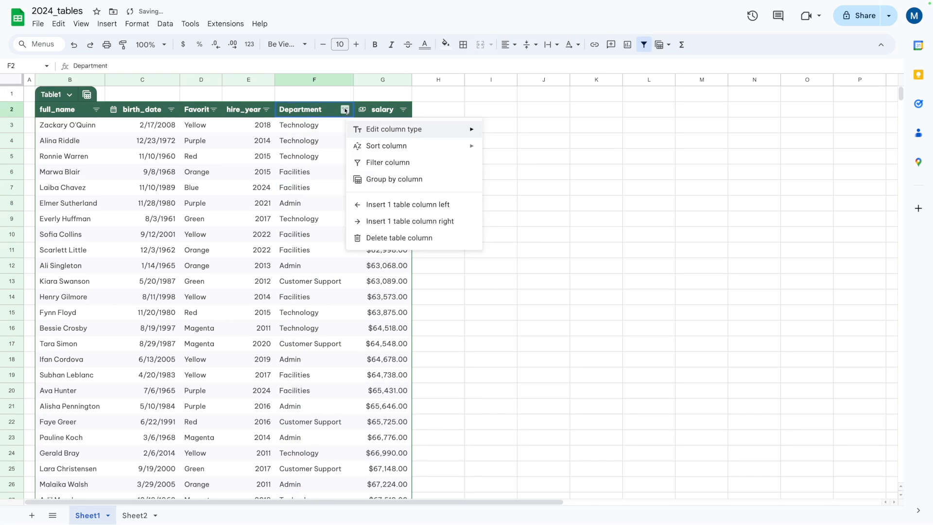
mouse_move(408, 130)
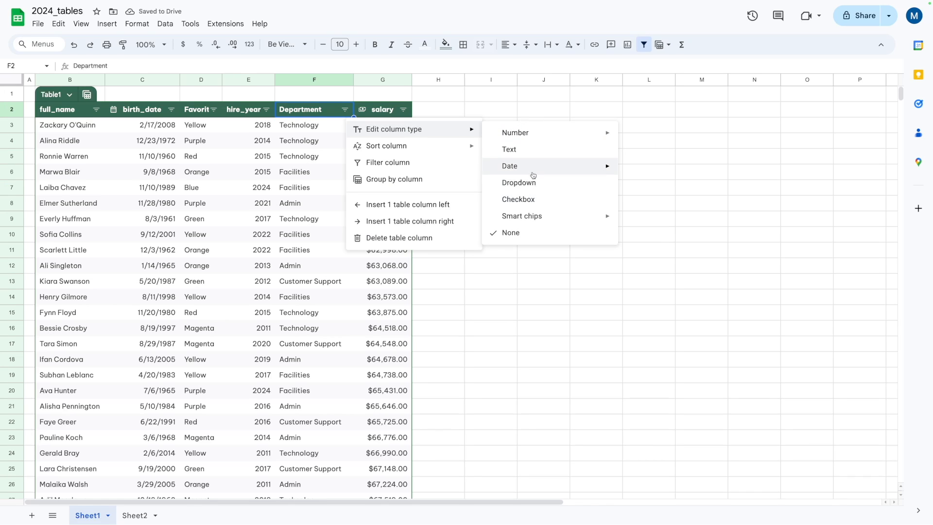
mouse_move(555, 129)
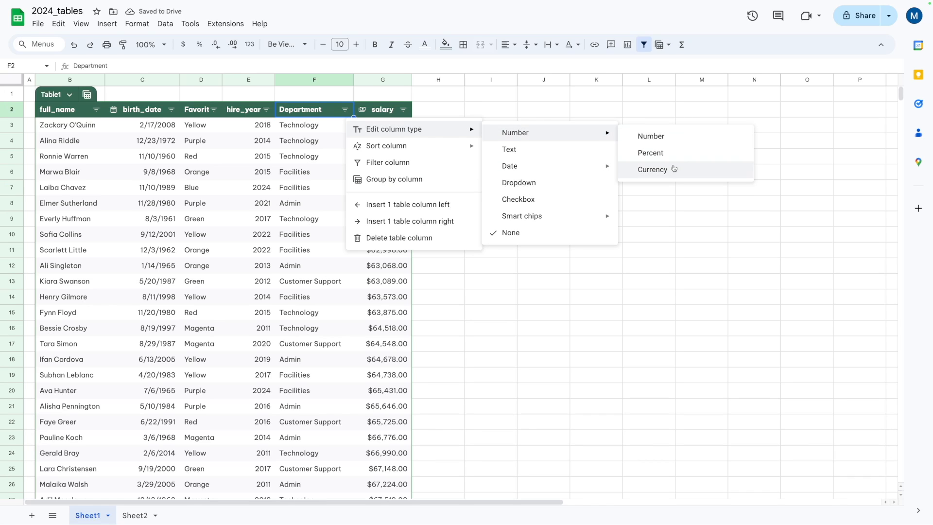
mouse_move(562, 217)
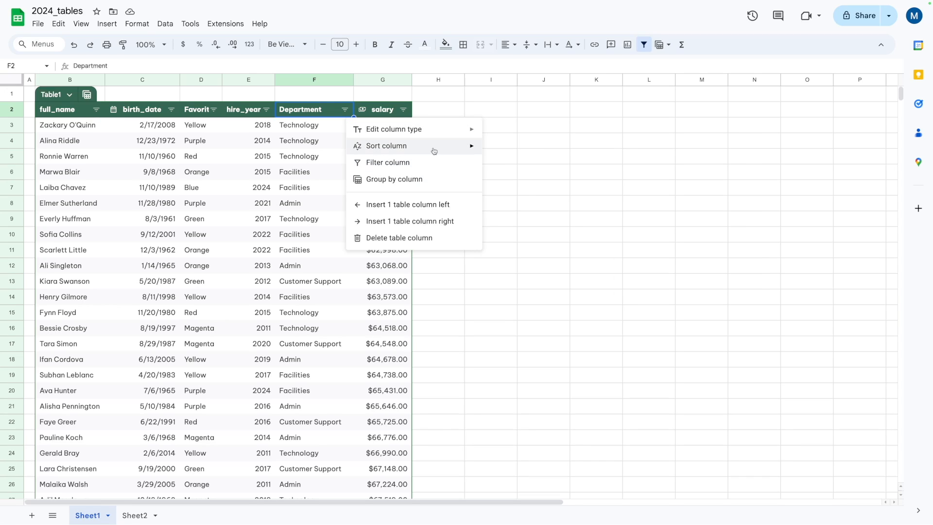
mouse_move(431, 129)
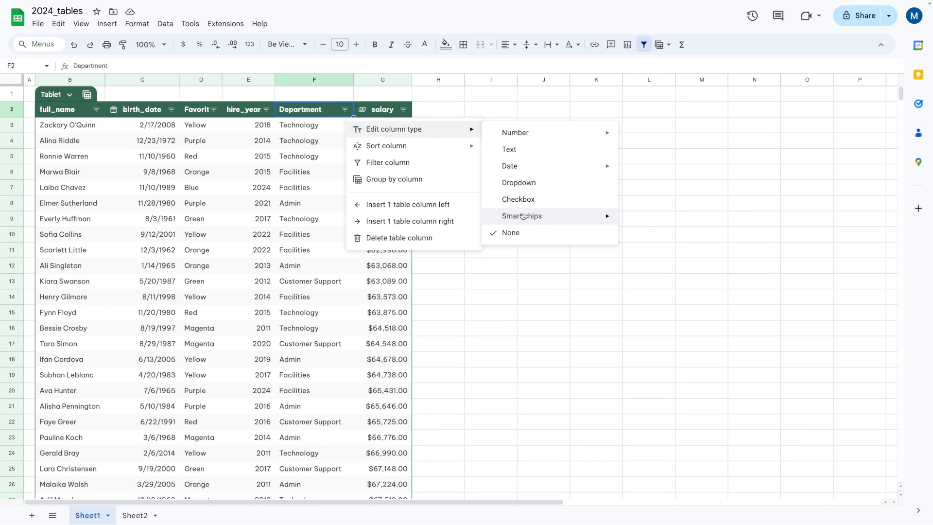
click(250, 156)
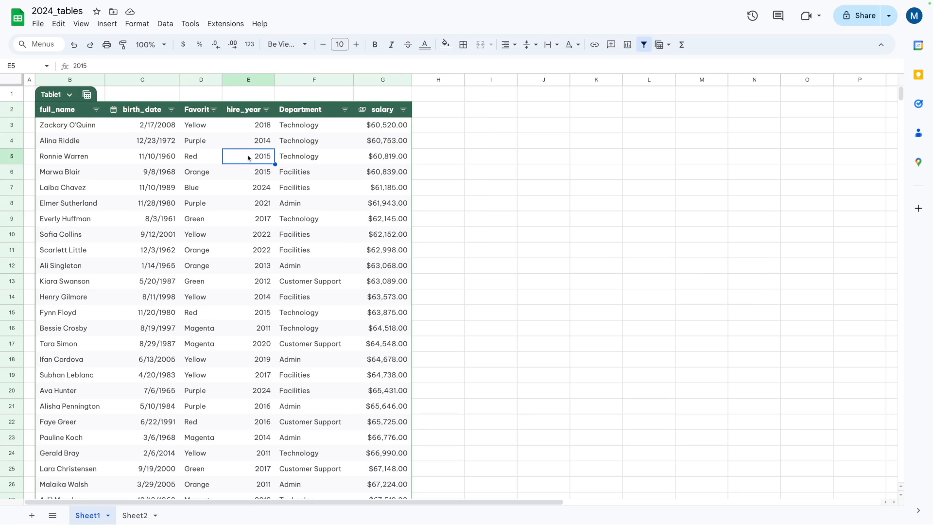
click(380, 109)
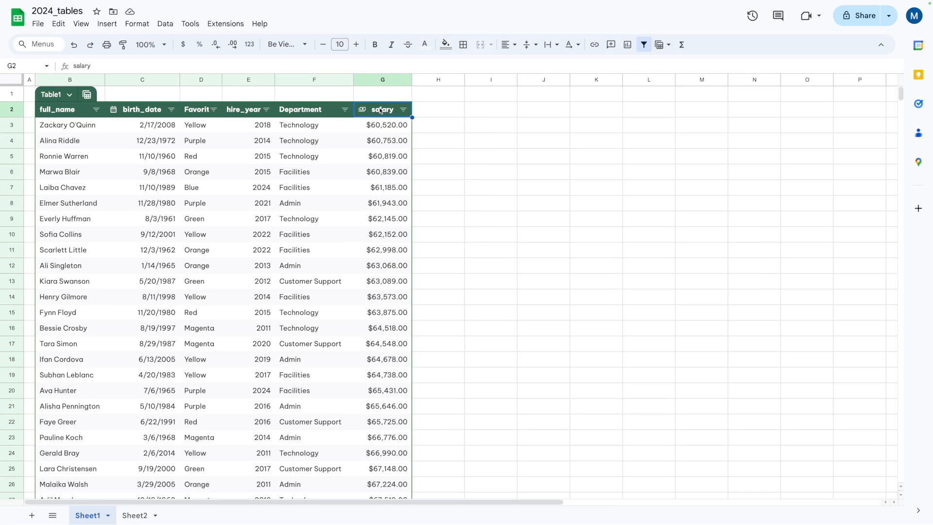
Add a new table column beside salary by entering the header Checkbox in H2.
click(430, 114)
text(Checkbox)
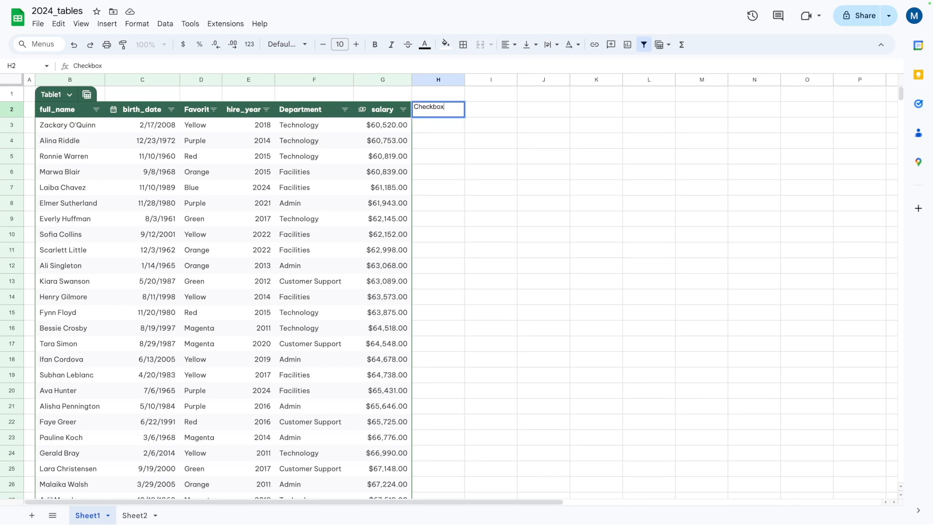
key(Return)
click(444, 134)
Set the column type of the new column H to Checkbox and look down the table rows.
click(456, 109)
mouse_move(501, 131)
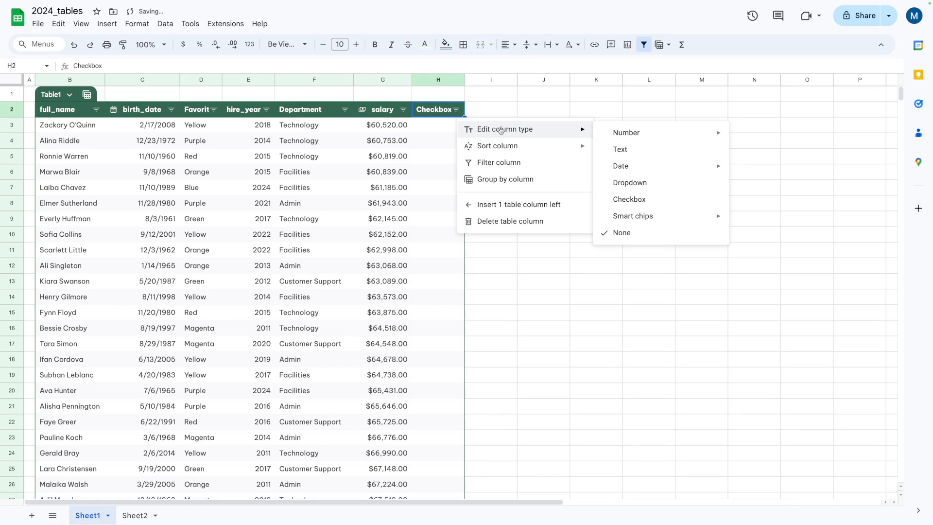
click(642, 199)
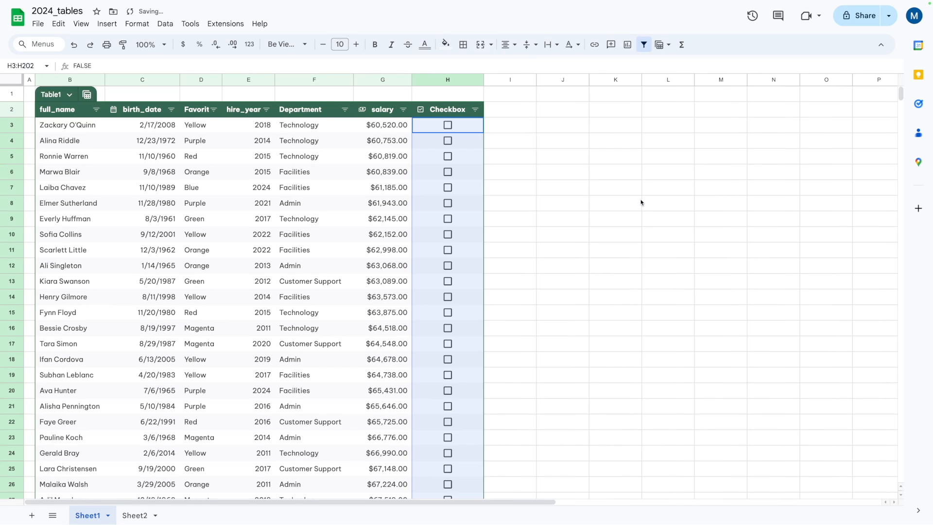
click(349, 161)
scroll(438, 154, down, 15)
scroll(441, 168, up, 15)
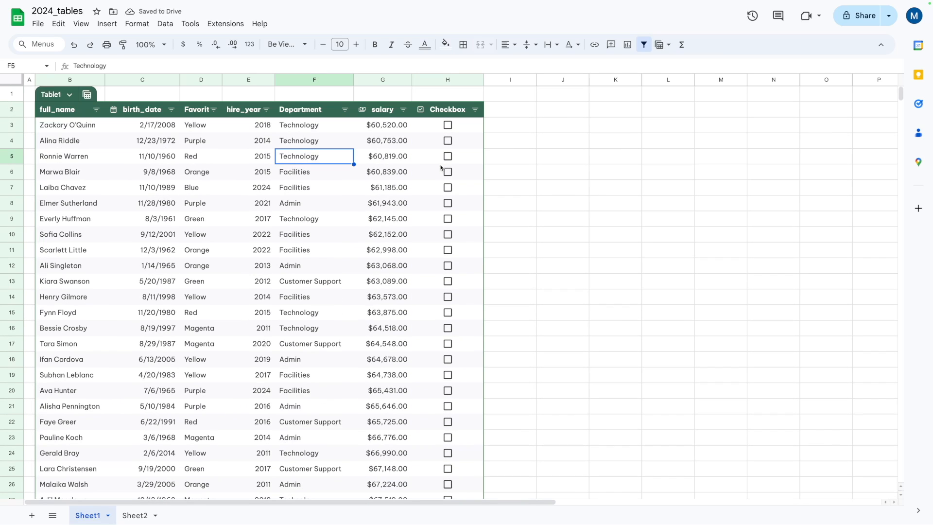
Tick the checkboxes in rows 4, 7, 11, 18 and 21 of the Checkbox column.
click(447, 141)
click(449, 188)
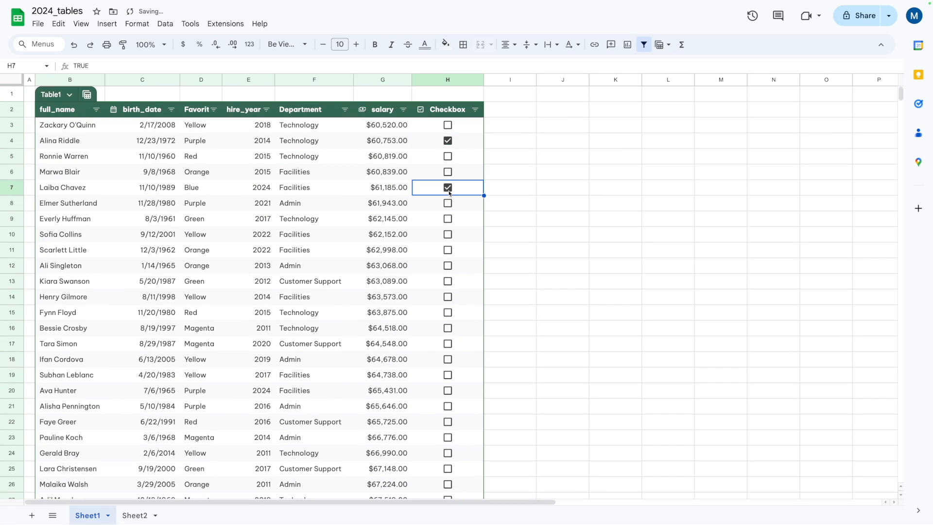
click(448, 247)
click(448, 250)
scroll(447, 250, down, 3)
click(447, 247)
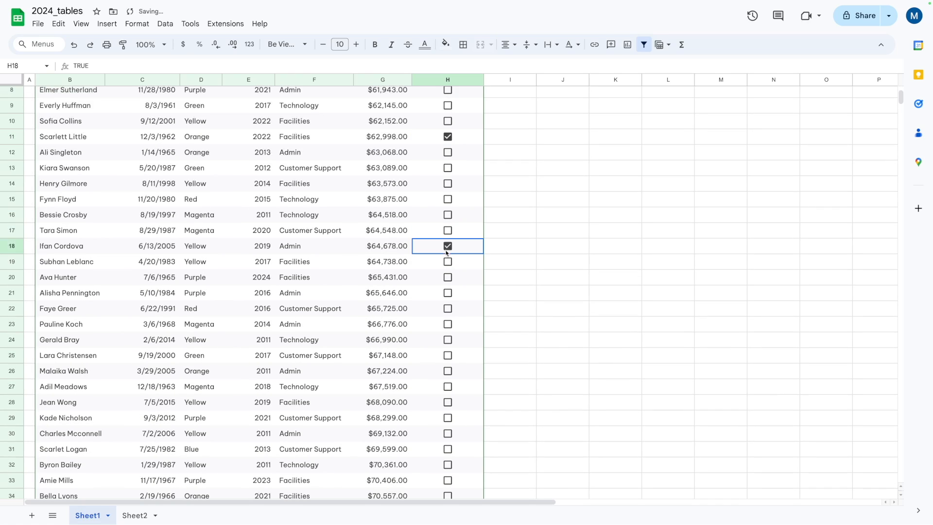
click(449, 292)
scroll(459, 272, up, 3)
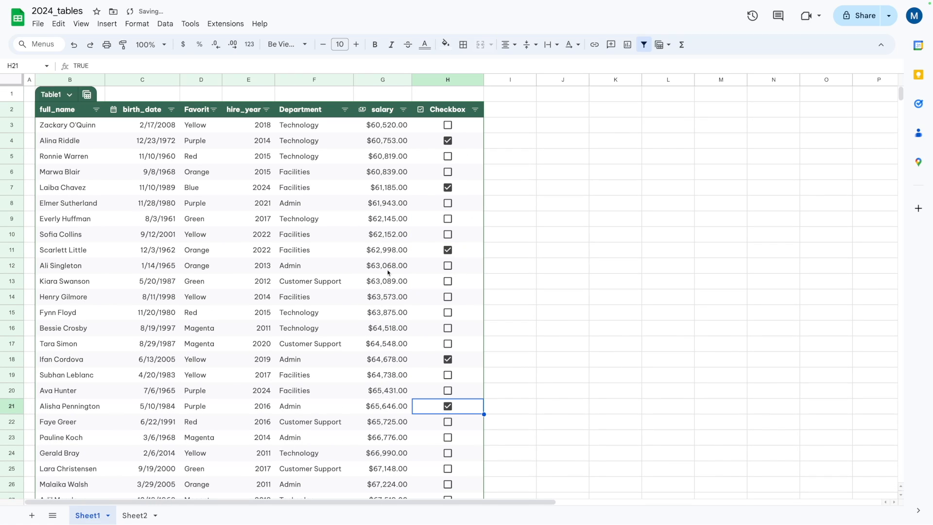
Filter the Checkbox column by values to show only the TRUE rows.
click(466, 107)
click(491, 162)
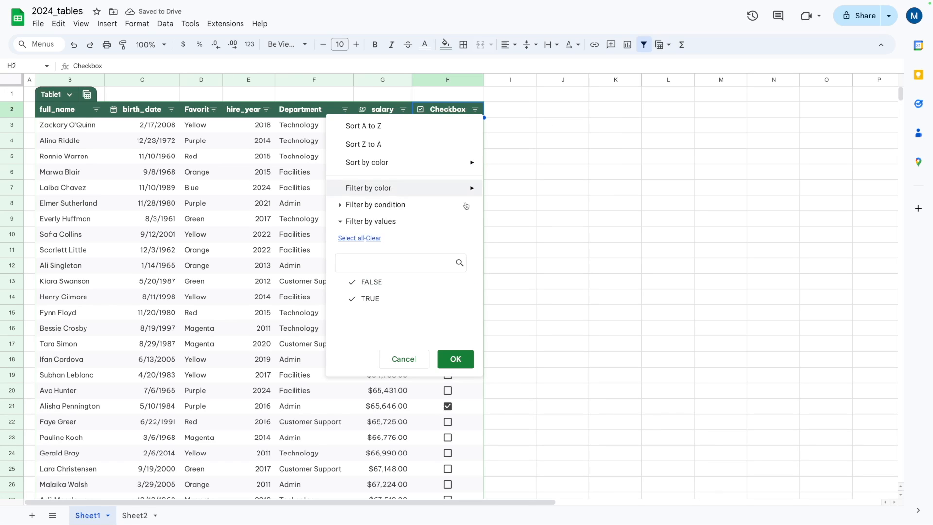
click(377, 283)
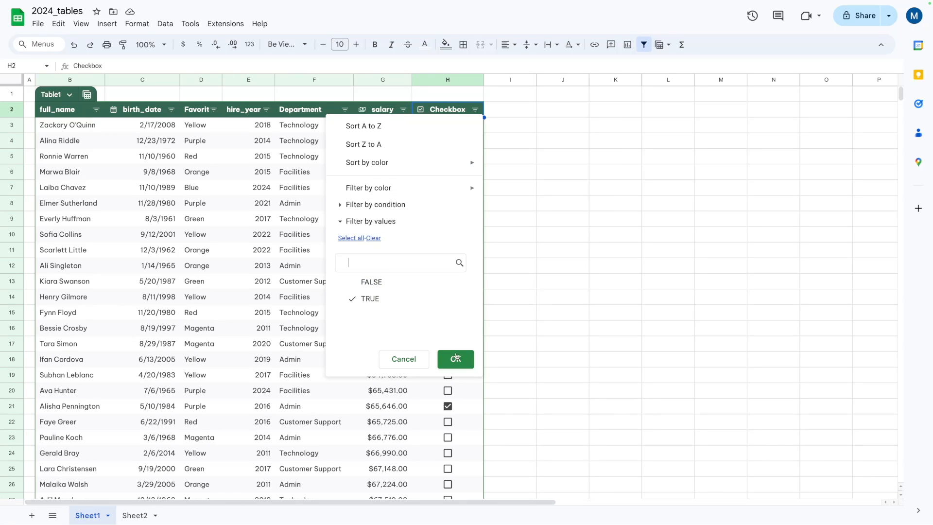
click(456, 358)
Reset the value filter on the Checkbox column to show all rows again.
click(466, 107)
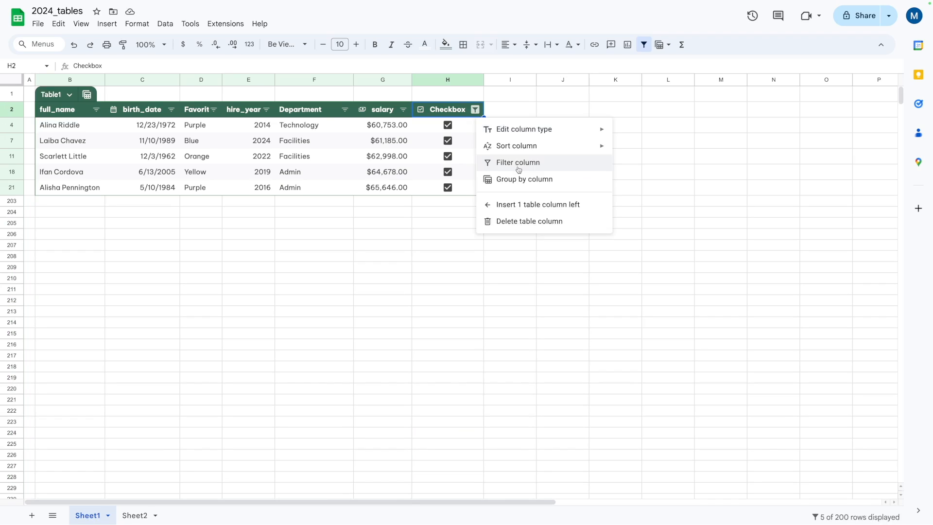
click(517, 162)
click(376, 298)
click(455, 359)
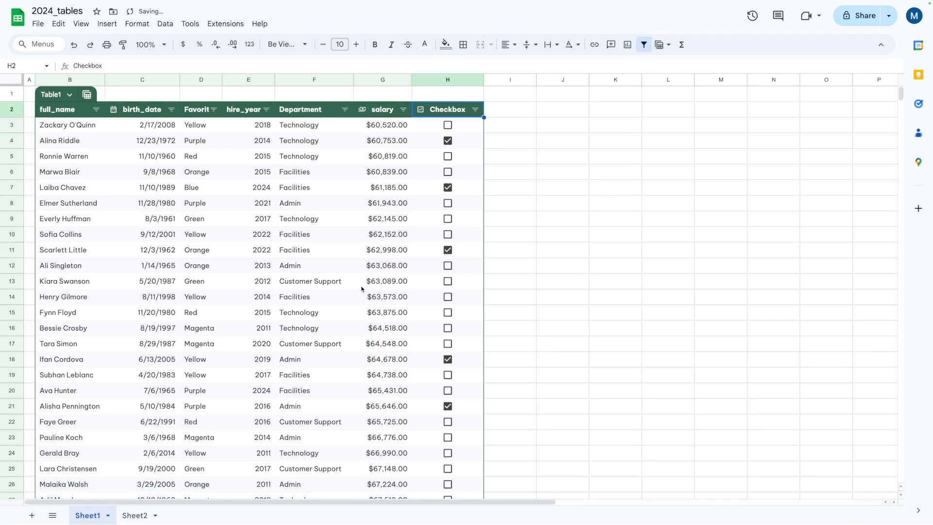
Add a new table row by entering a person's full name in B203, directly below the last record.
click(355, 280)
scroll(358, 289, down, 20)
scroll(358, 288, down, 20)
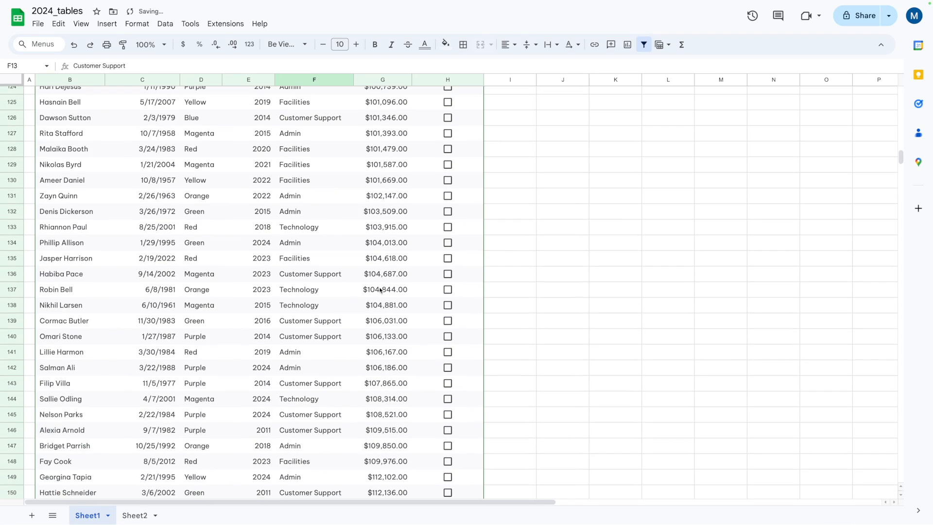
click(98, 412)
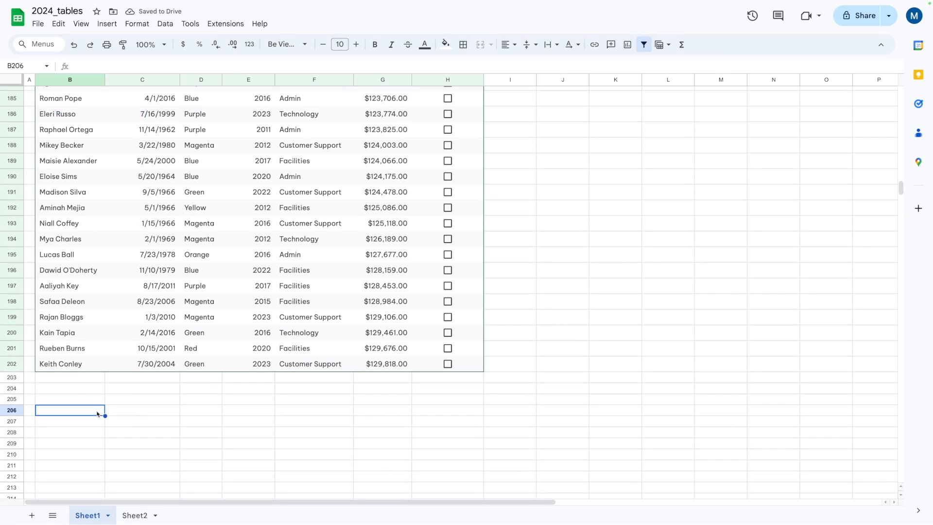
click(79, 380)
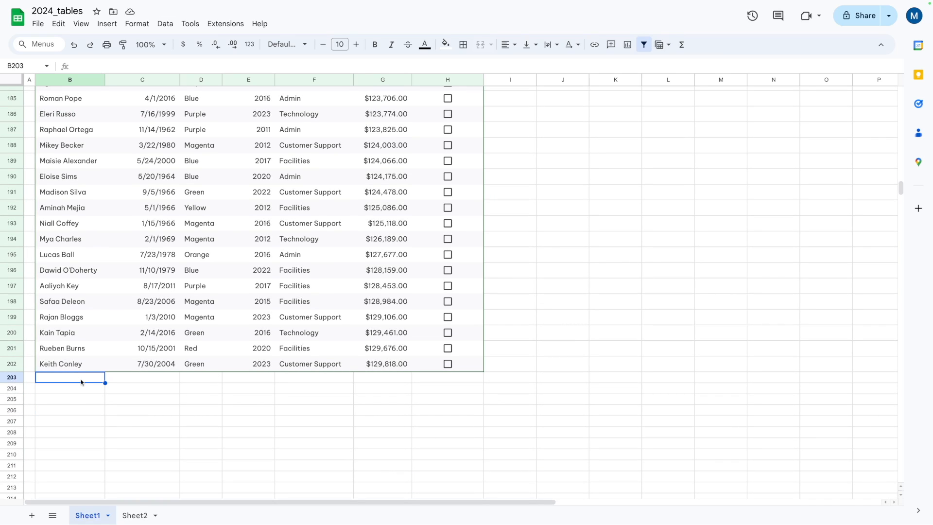
text(New Newson)
key(Return)
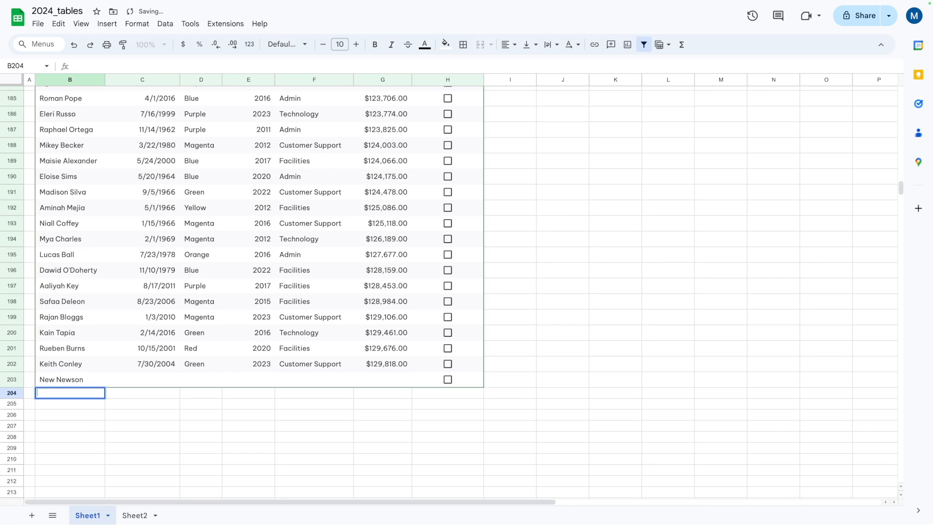
Check the new row 203 and compare it with the rows in the rest of the table.
click(69, 375)
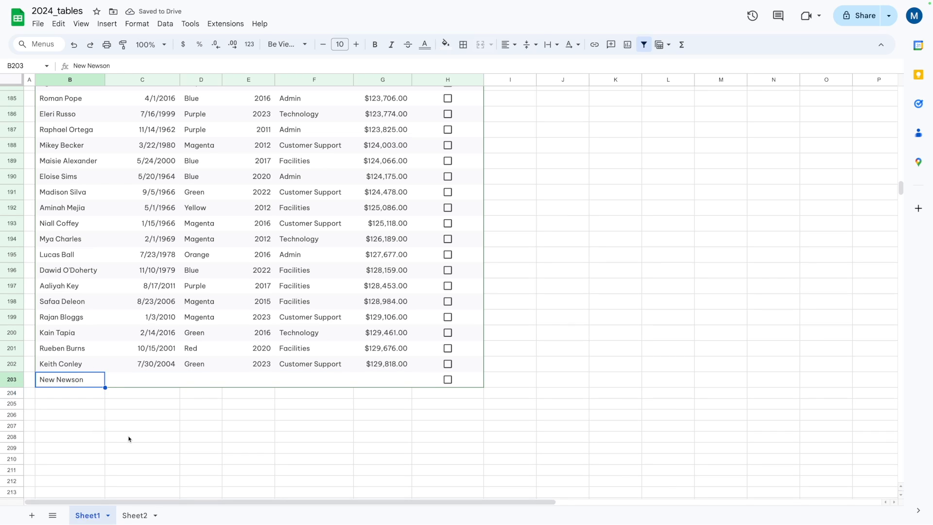
click(115, 416)
click(62, 386)
scroll(125, 202, up, 20)
scroll(104, 173, up, 12)
scroll(104, 265, down, 20)
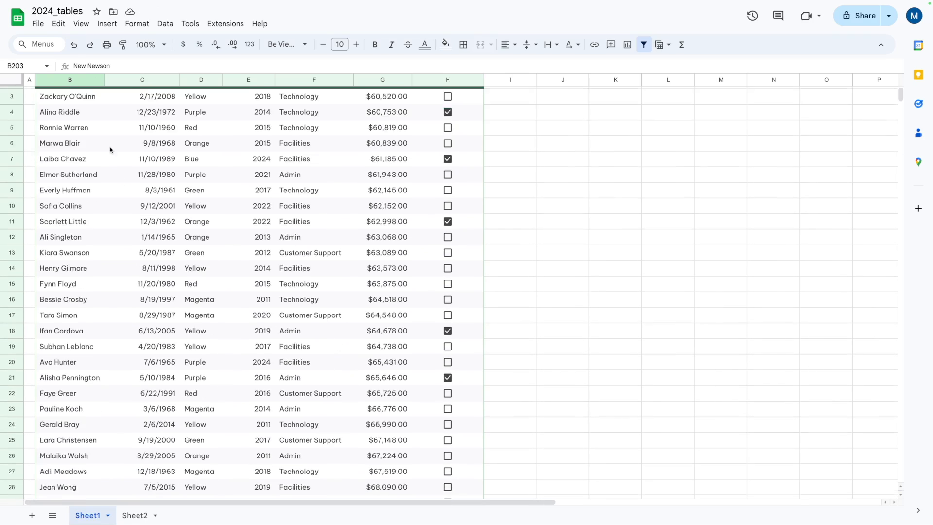
scroll(128, 297, down, 13)
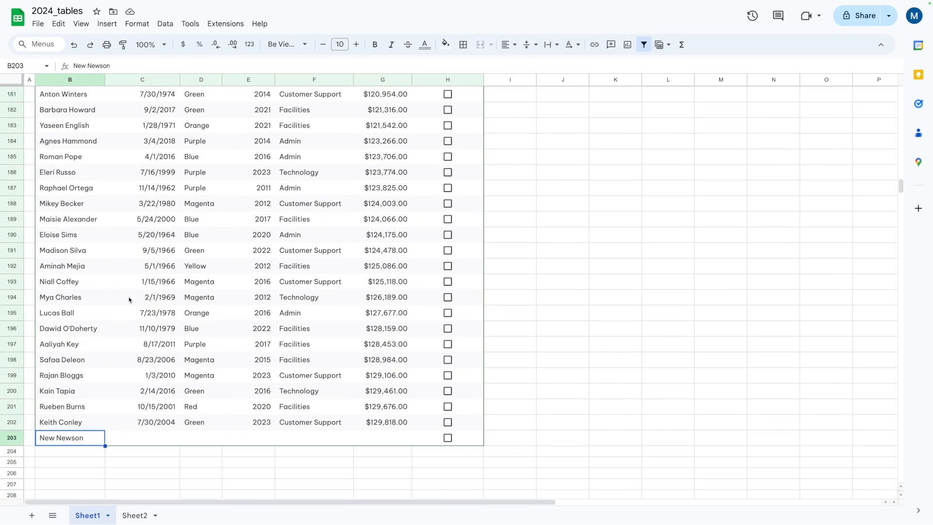
Insert today's date as the birth_date in row 203 and enter Blue as the favorite color in column D.
scroll(141, 334, down, 3)
click(147, 322)
key(ctrl+semicolon)
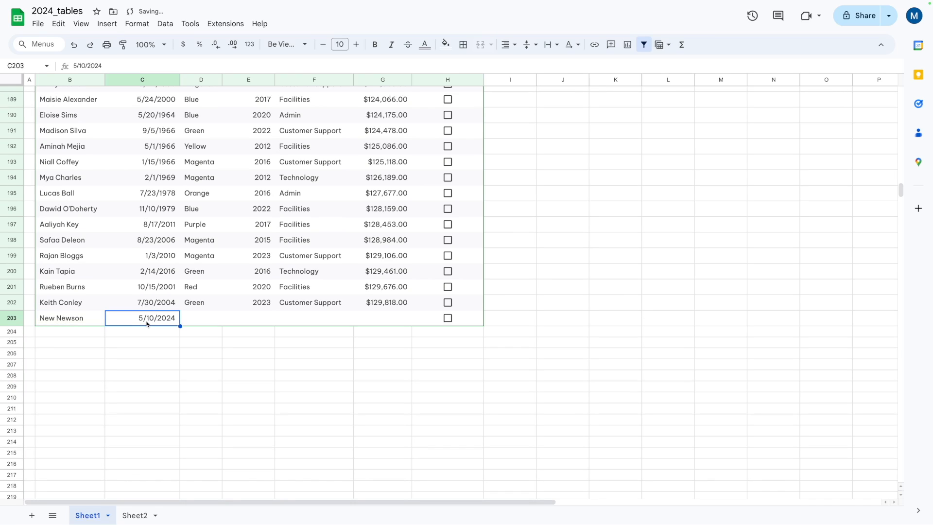
key(Tab)
text(Blue)
key(Tab)
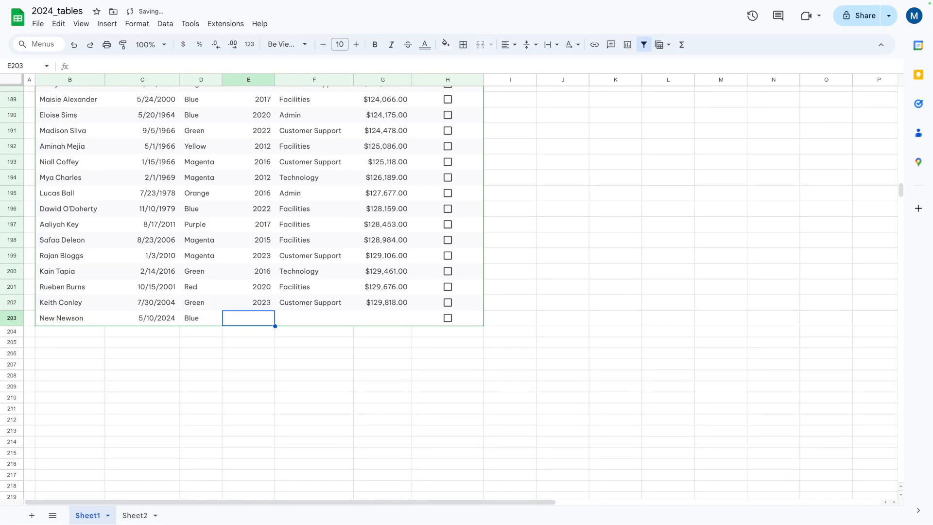
Complete row 203 with hire_year 2022, department Technology and a salary of 30000.
text(2022)
key(Tab)
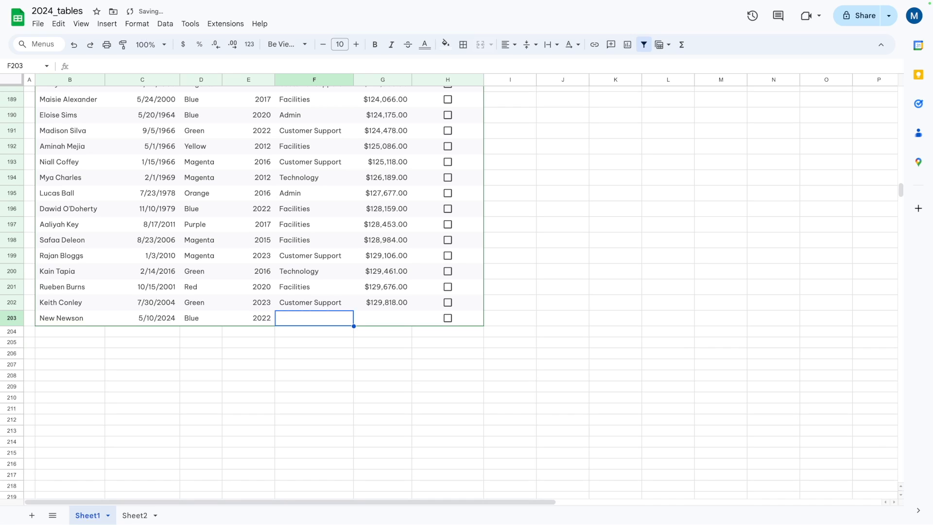
text(Technology)
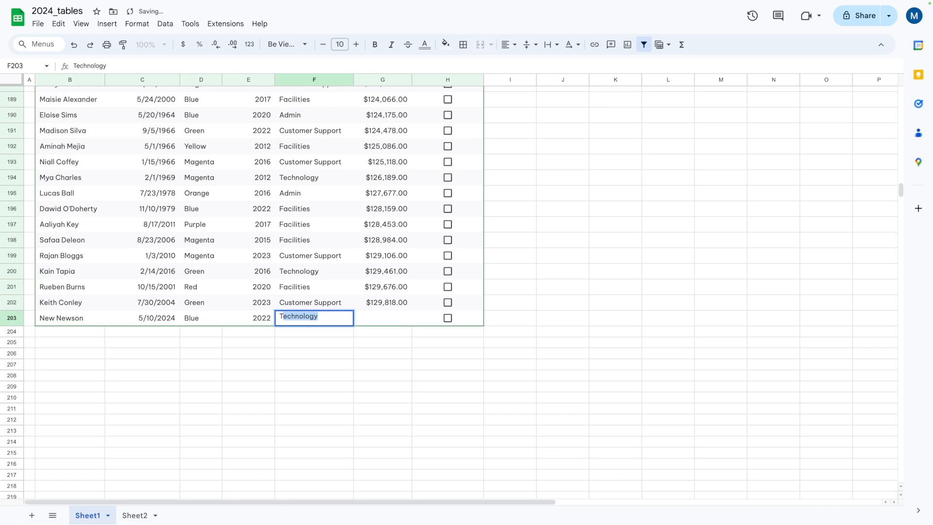
key(Tab)
text(30000)
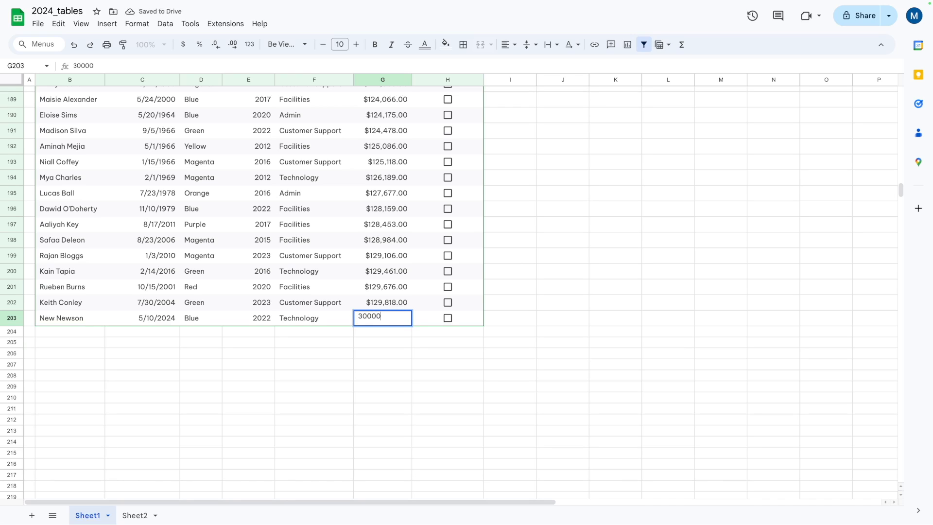
key(Return)
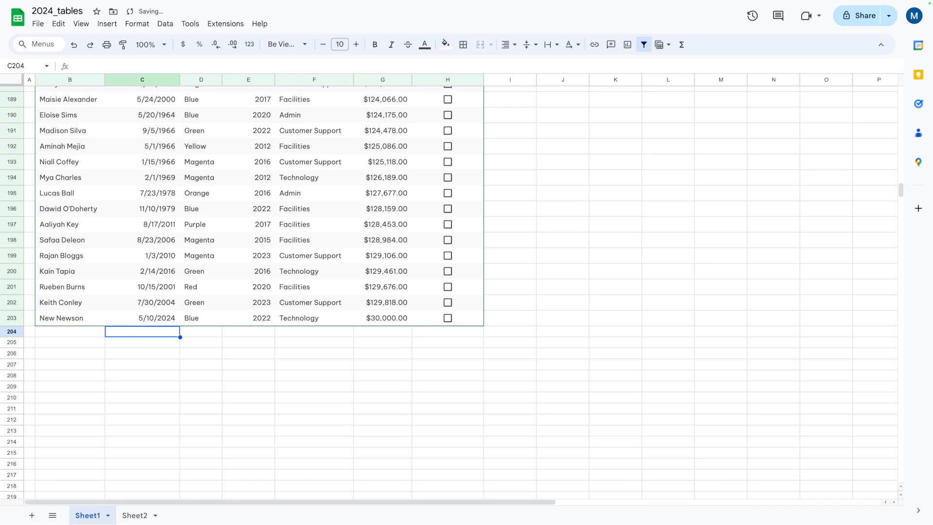
click(163, 397)
click(168, 370)
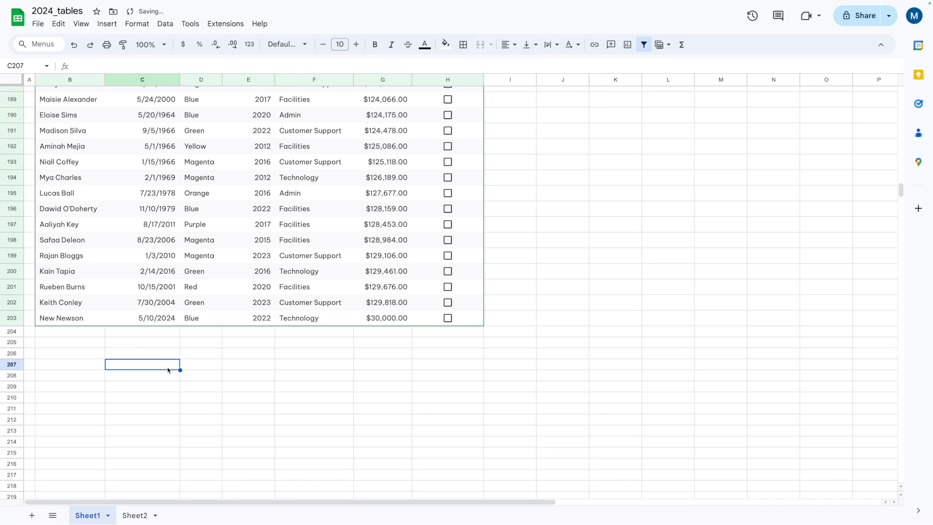
Enter the formula =Table1[salary] in K4 to reference the table's salary column from outside the table.
scroll(171, 192, up, 20)
scroll(171, 192, up, 3)
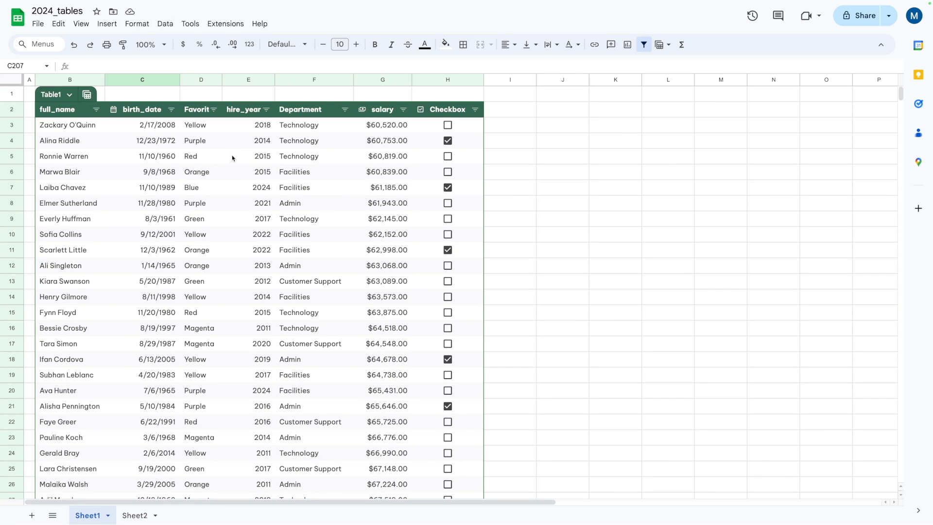
scroll(231, 157, down, 20)
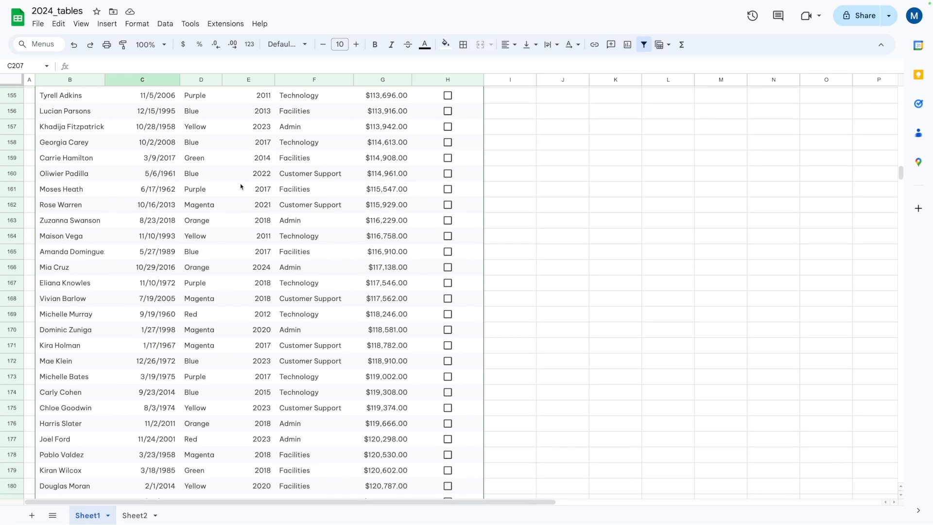
scroll(241, 186, down, 7)
scroll(244, 191, up, 20)
scroll(267, 192, up, 20)
click(592, 138)
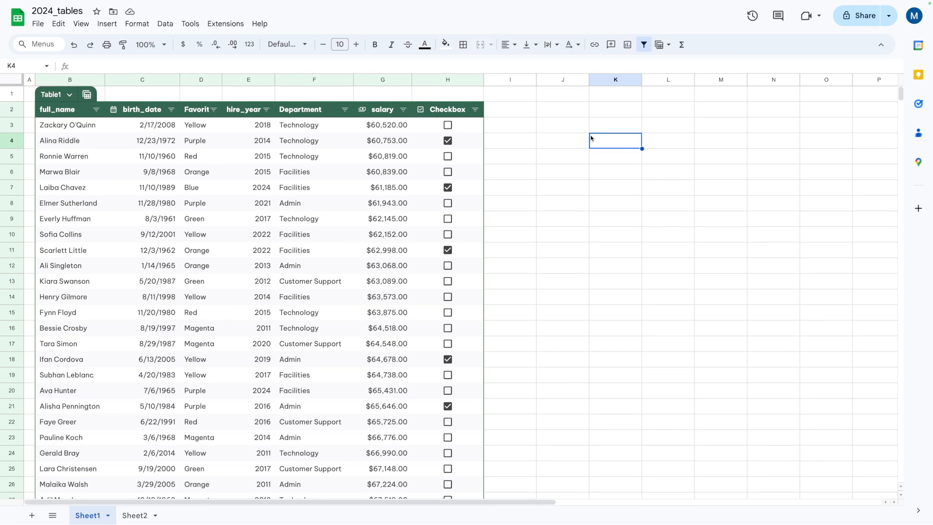
text(=tabl)
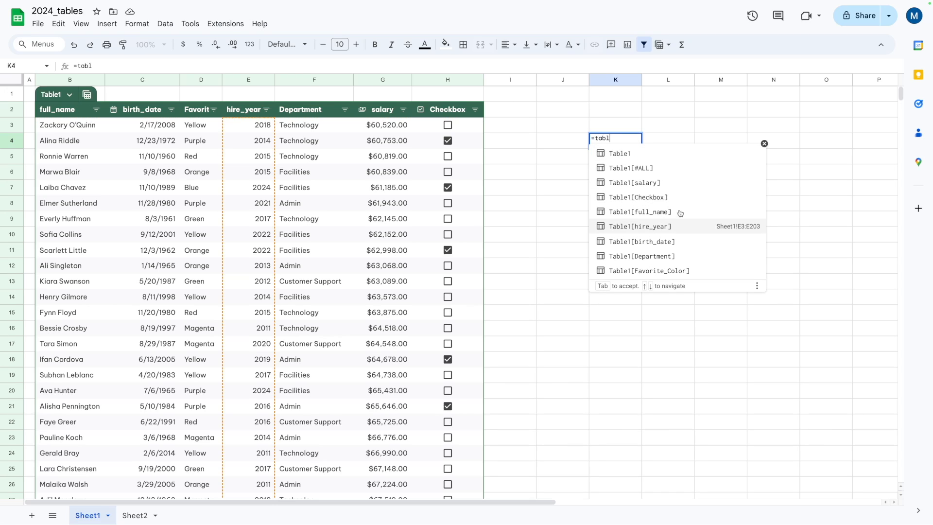
click(626, 183)
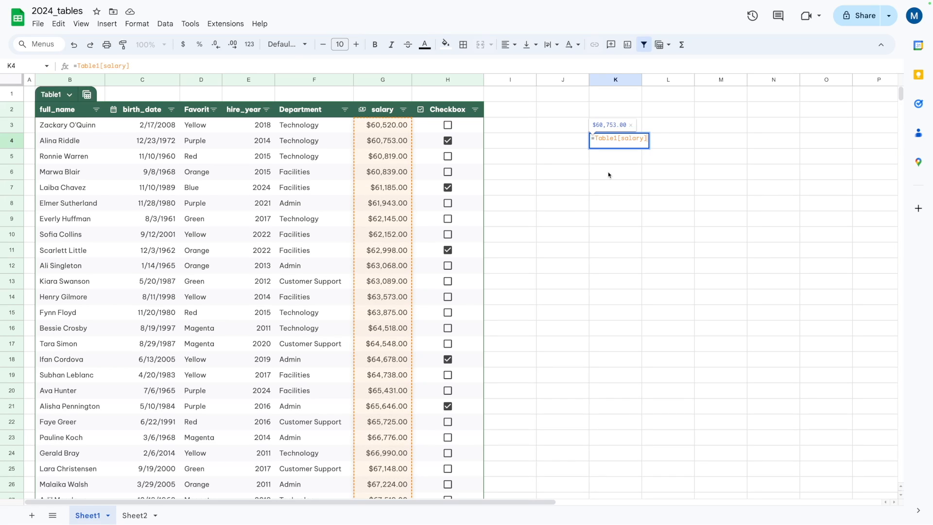
key(Return)
click(607, 140)
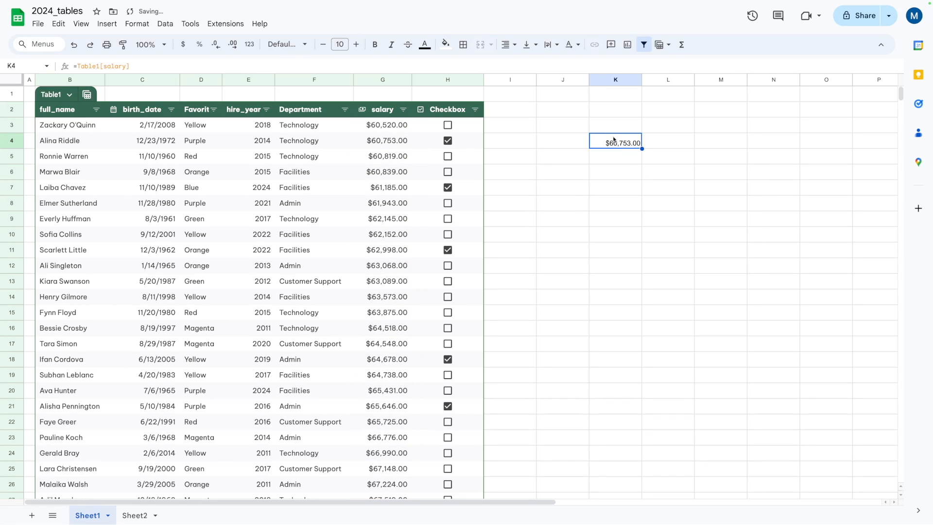
Move the salary reference formula from K4 to J4 and delete it.
drag(608, 136, 570, 143)
click(558, 160)
click(556, 140)
key(Delete)
Add a new table column by entering the header bonus in I2, beside the Checkbox column.
click(539, 128)
click(518, 126)
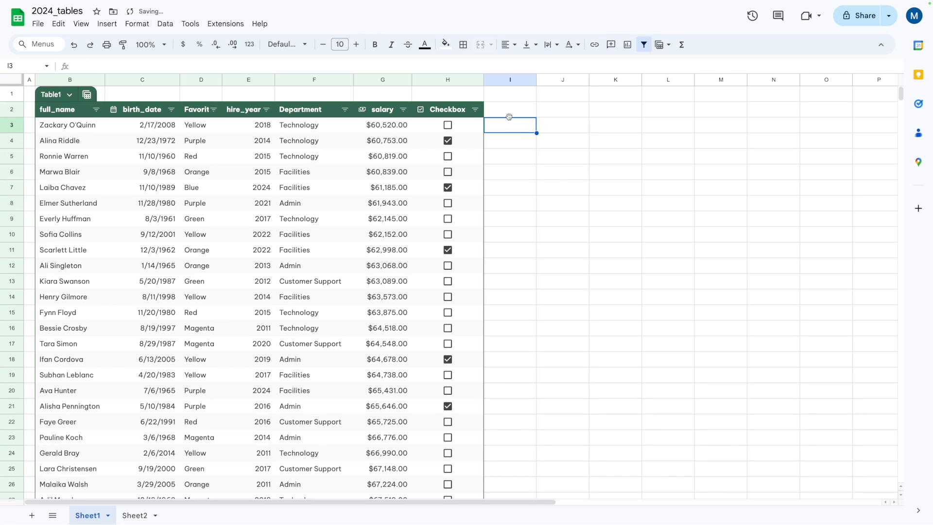
click(373, 129)
click(384, 156)
click(397, 125)
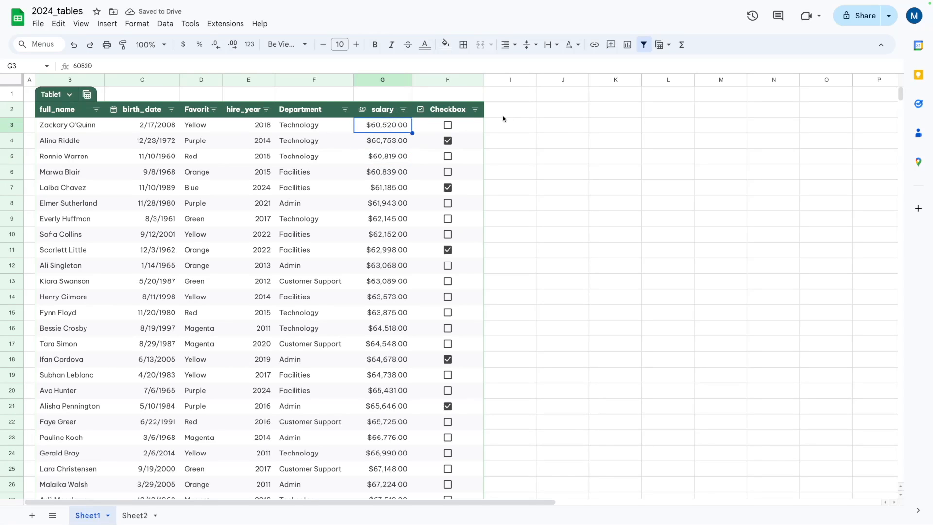
click(515, 111)
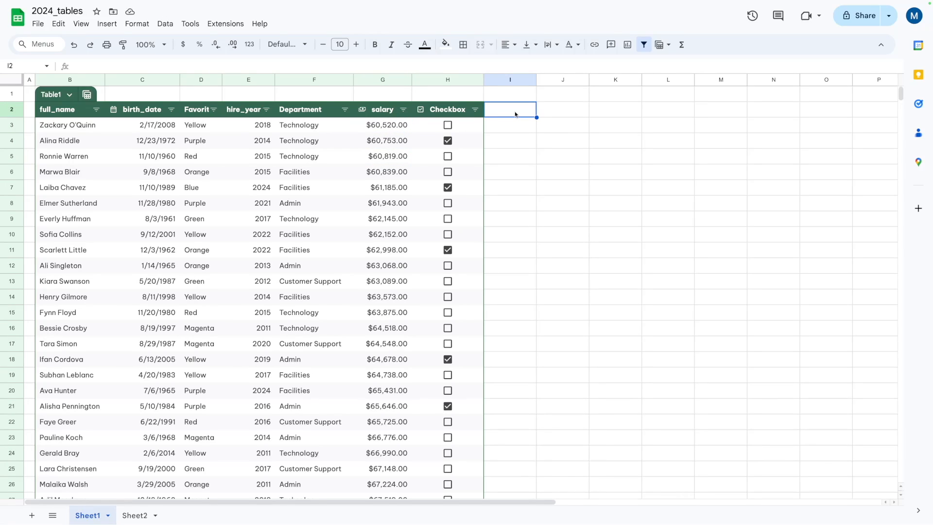
text(bonus)
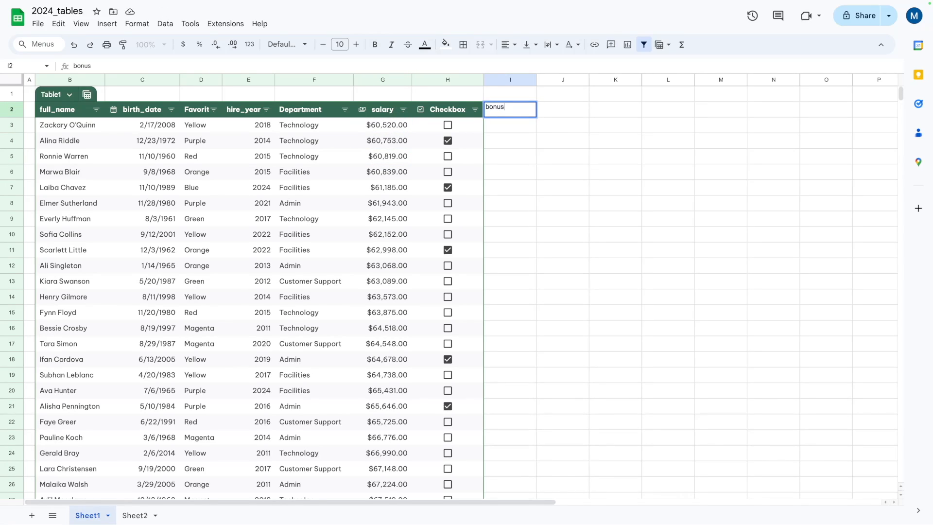
key(Return)
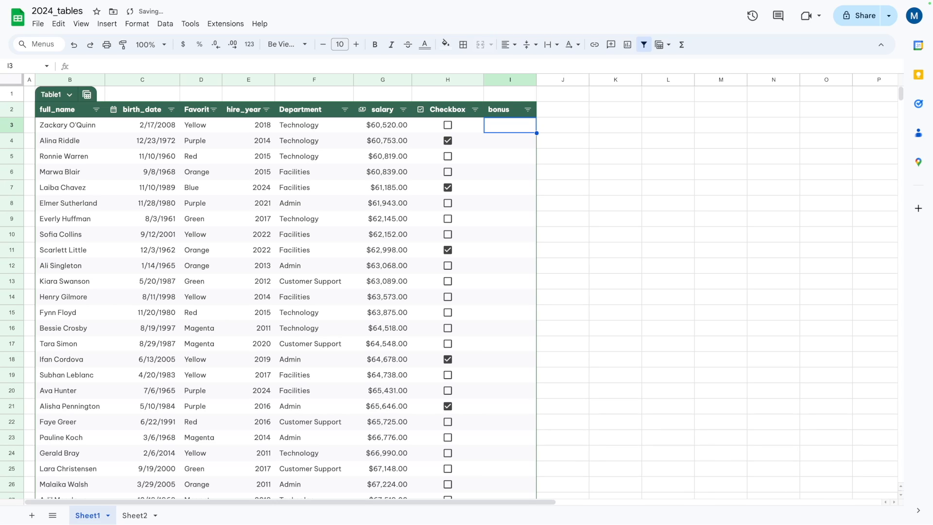
Enter the formula =Table1[salary]*.05 in I3, the first cell of the bonus column.
text(=s)
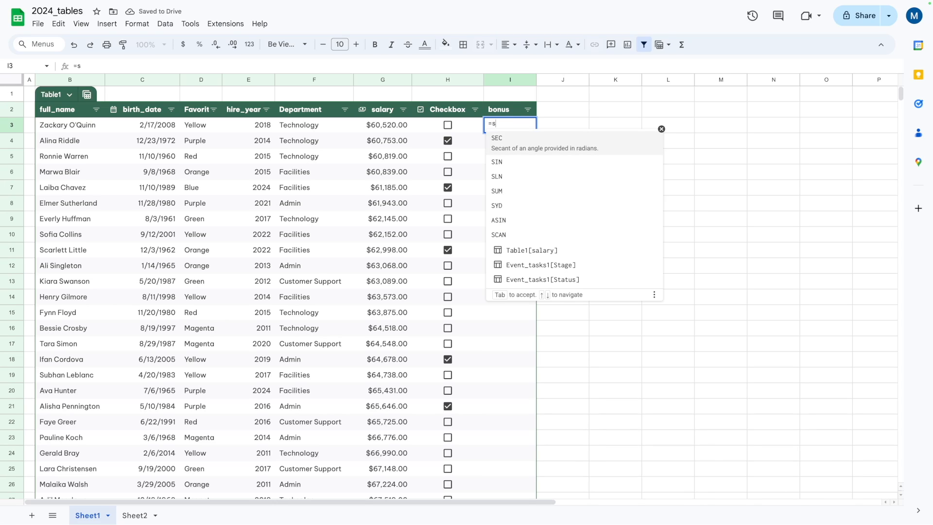
key(BackSpace)
text(table)
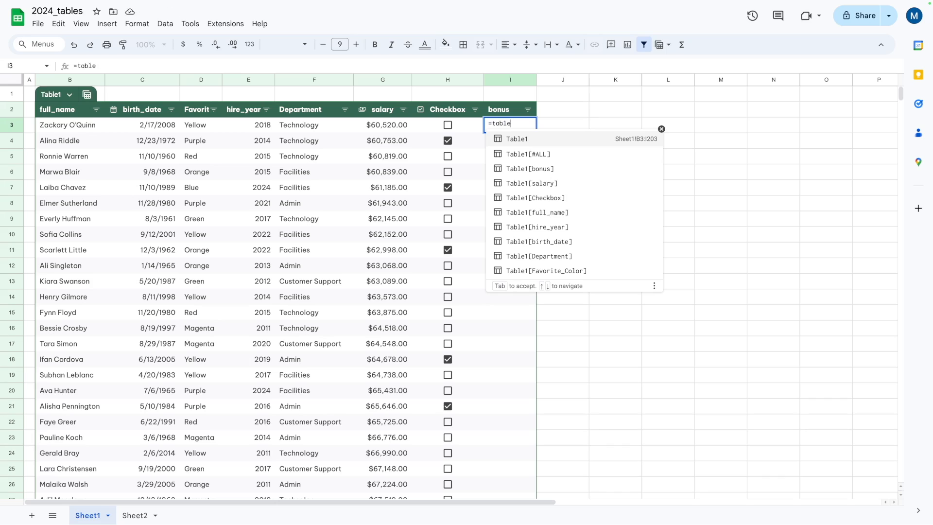
key(Down)
key(Down)
key(Down)
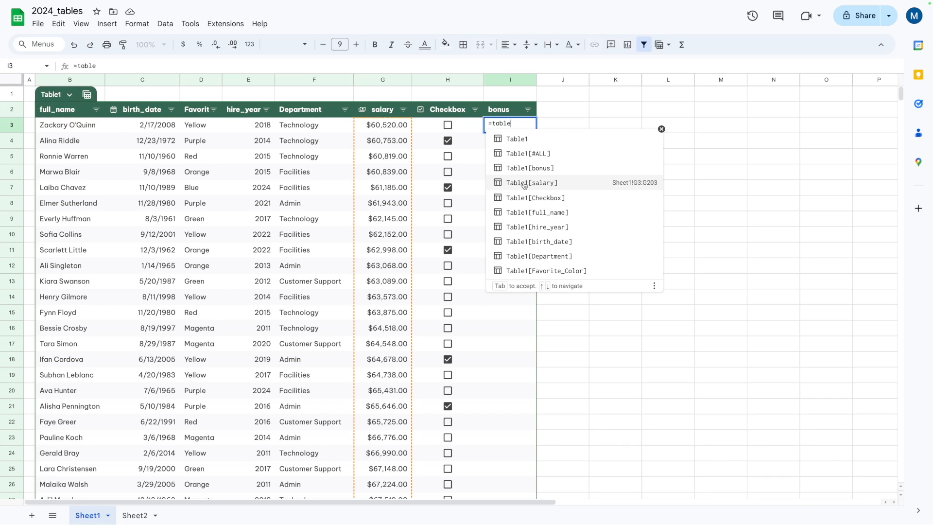
key(Tab)
text(/)
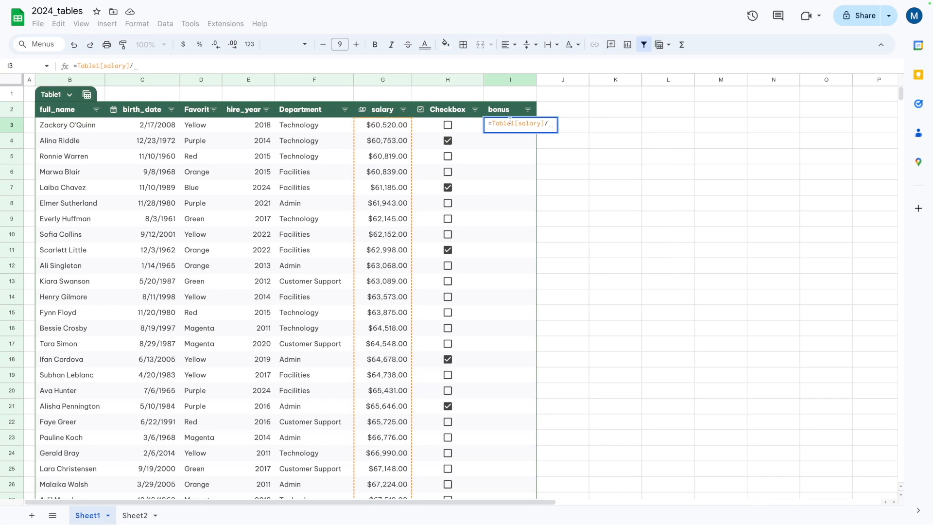
key(BackSpace)
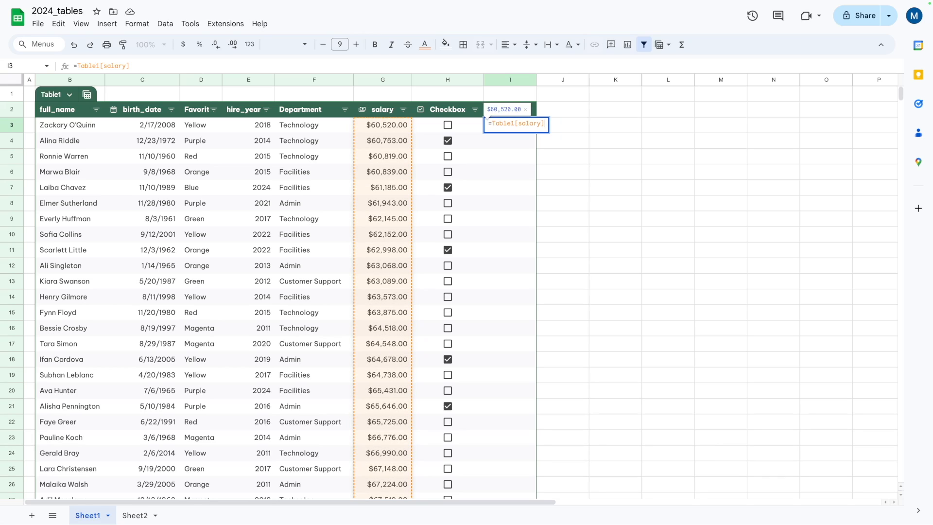
text(*.05)
key(Return)
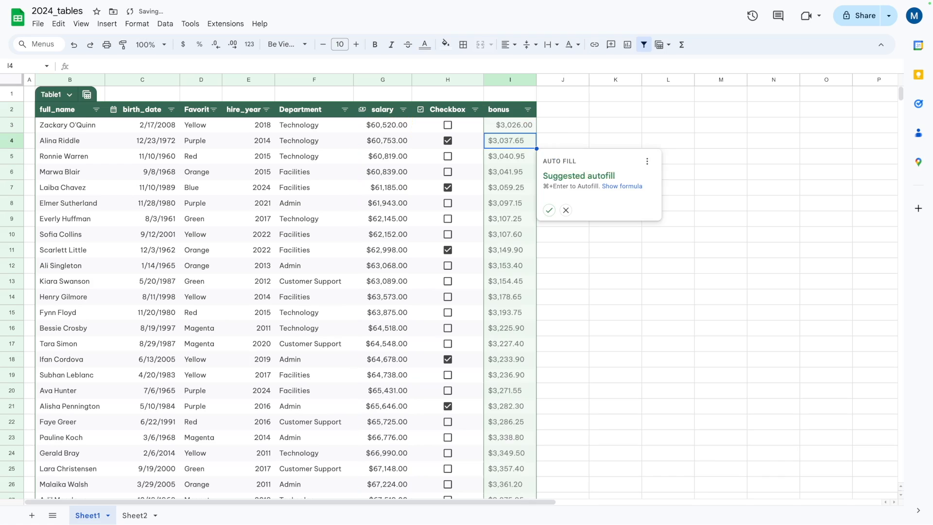
Accept the suggested autofill for the bonus column and check the filled values down to row 203.
click(549, 210)
click(502, 123)
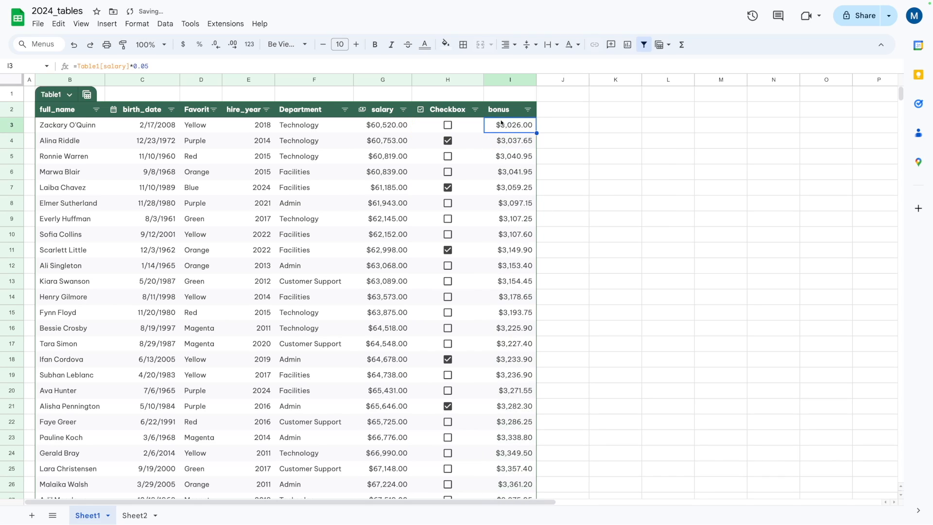
scroll(502, 146, down, 20)
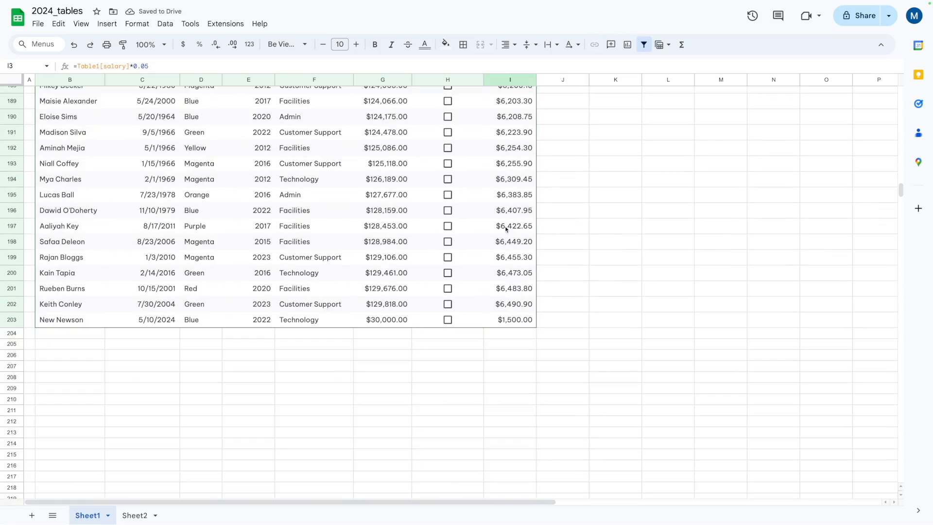
scroll(506, 233, up, 5)
scroll(504, 253, down, 7)
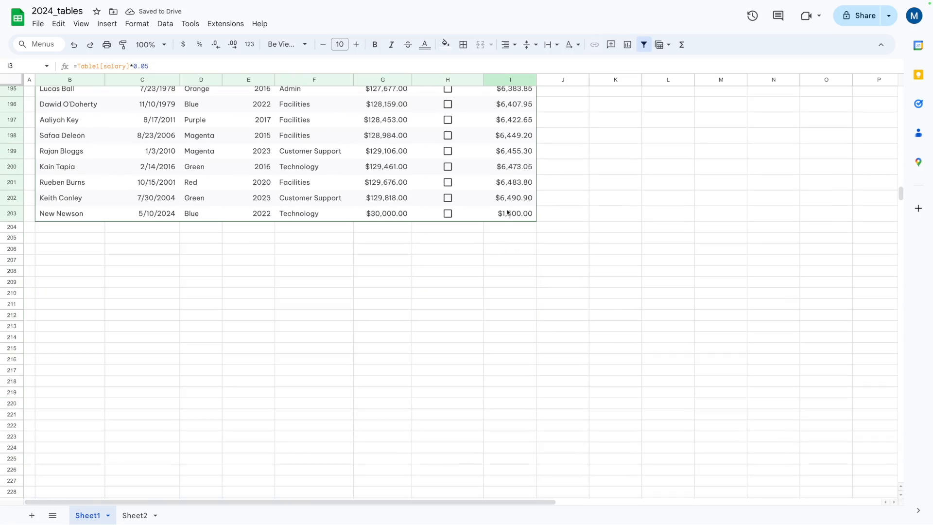
scroll(569, 185, up, 20)
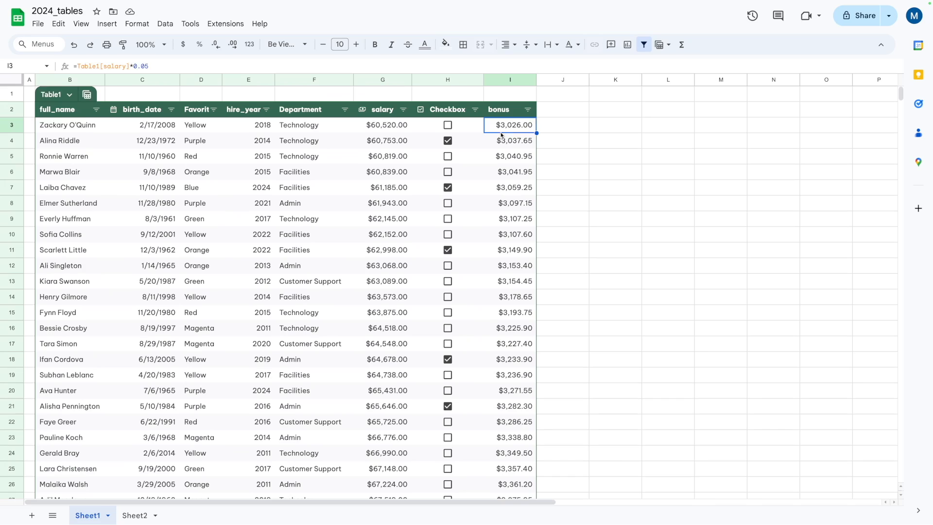
Change the I3 formula to =(Table1[salary]*0.05)+Table1[salary].
click(182, 69)
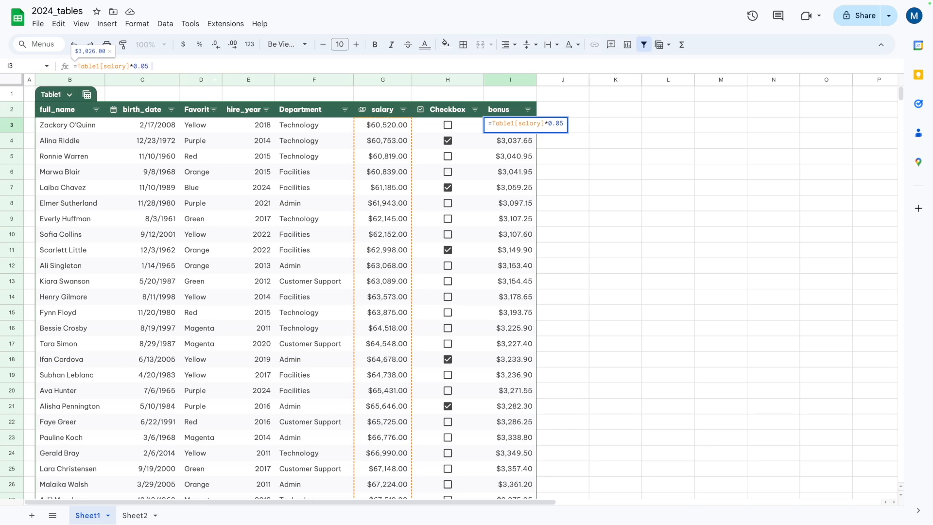
text(+)
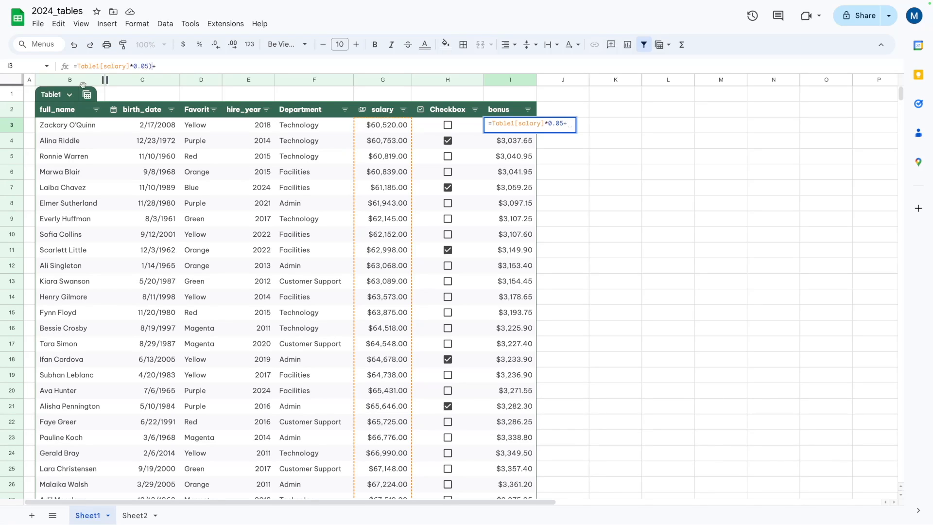
click(77, 65)
text(()
click(153, 66)
text())
click(171, 62)
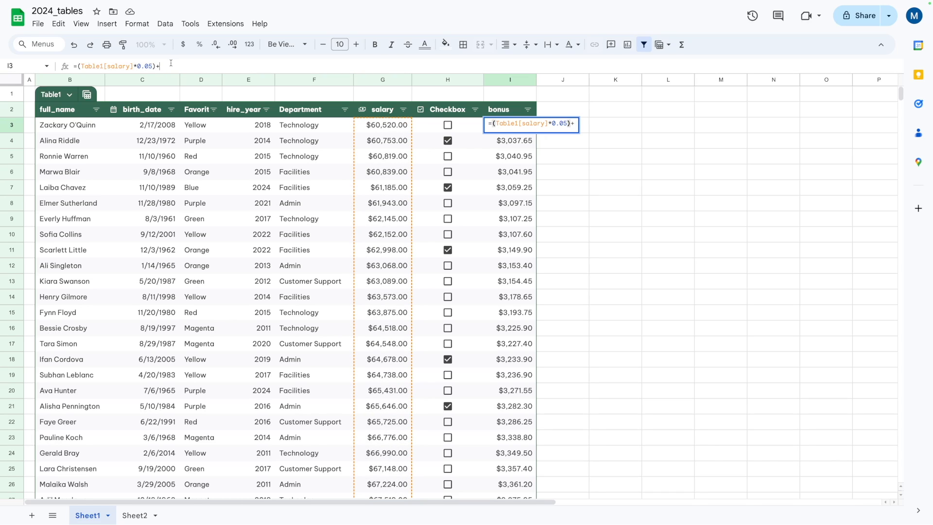
text(table1)
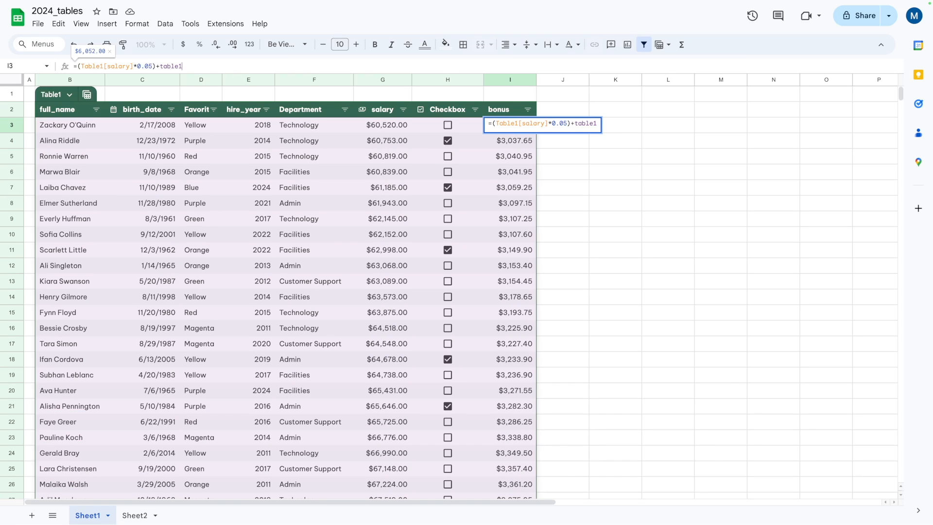
text([salary)
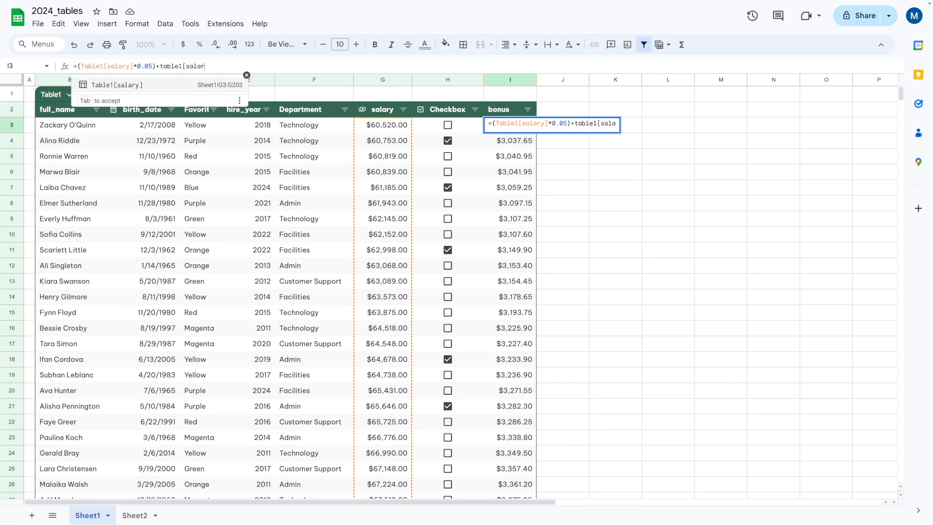
key(Tab)
key(Return)
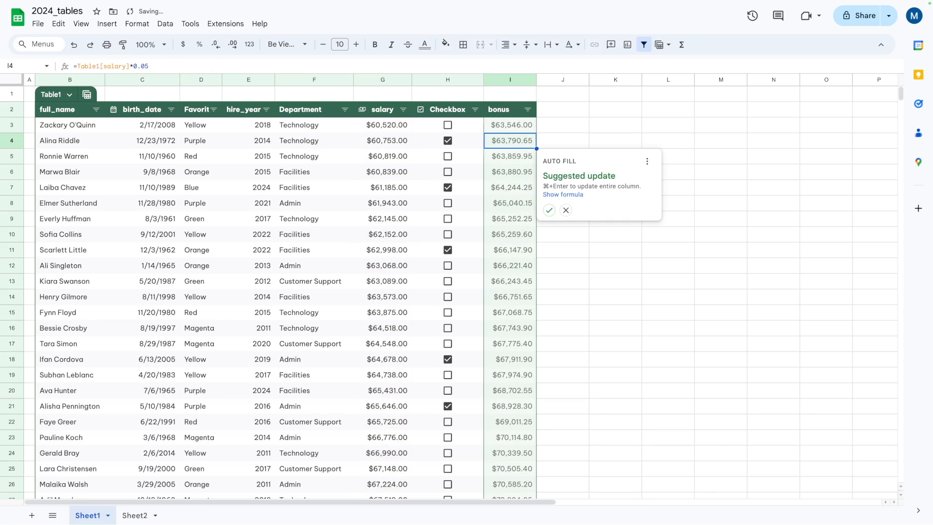
Accept the suggested update for the whole bonus column and compare I3 with the salary in G3.
click(549, 210)
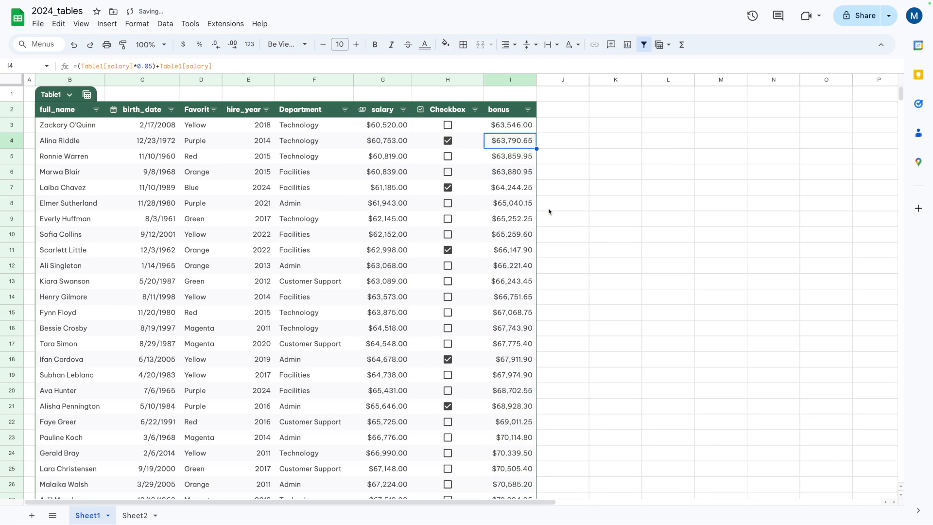
click(490, 125)
click(392, 128)
click(525, 128)
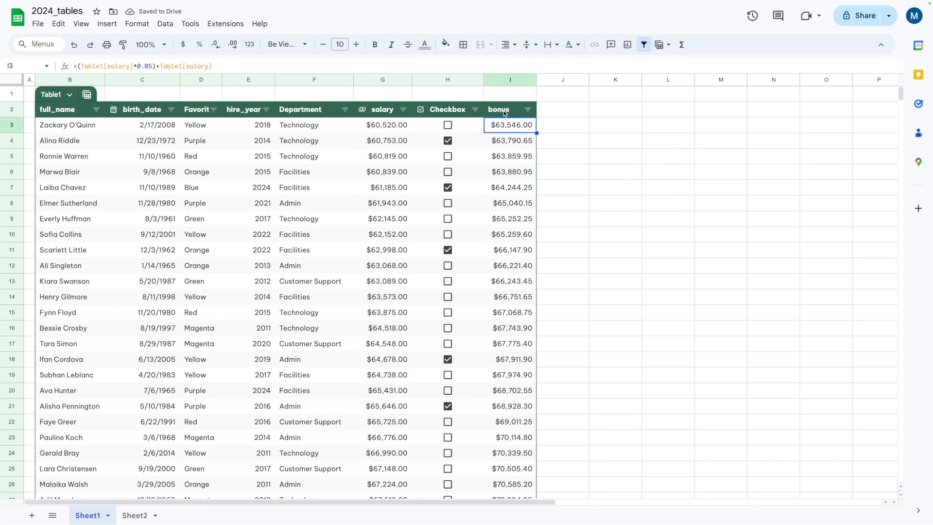
Rename the bonus column header in I2 as salary_and_bonus.
click(505, 111)
double_click(490, 109)
text(salary_and_)
key(Return)
click(503, 106)
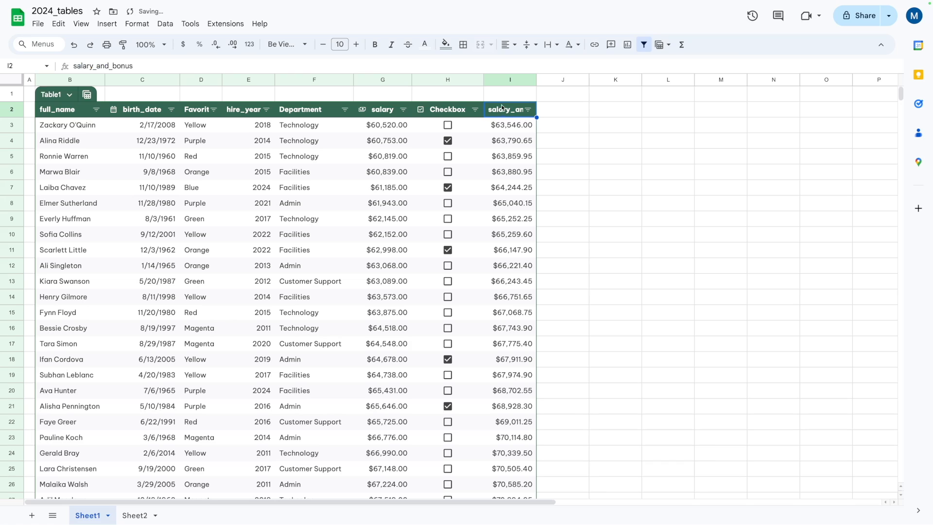
Review the formula in I3 and check the values down the salary_and_bonus column.
click(506, 125)
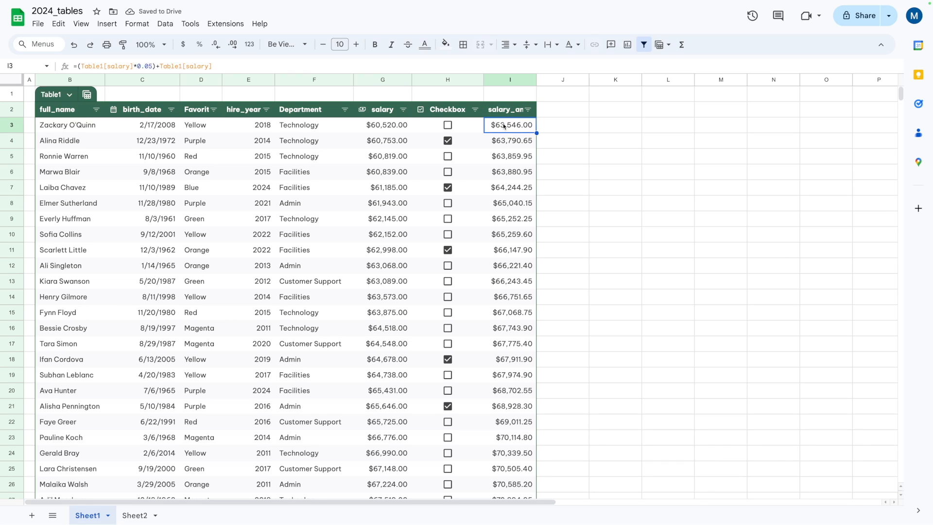
scroll(522, 136, down, 6)
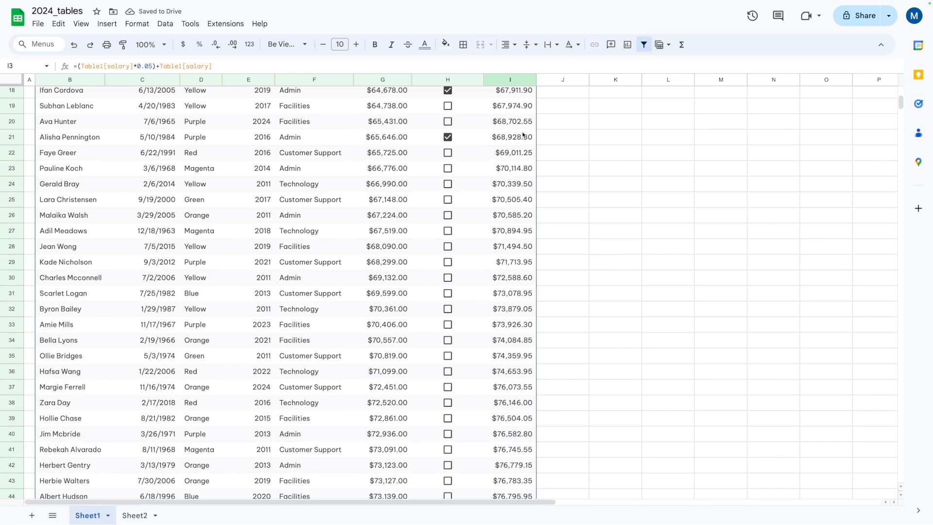
scroll(523, 138, up, 6)
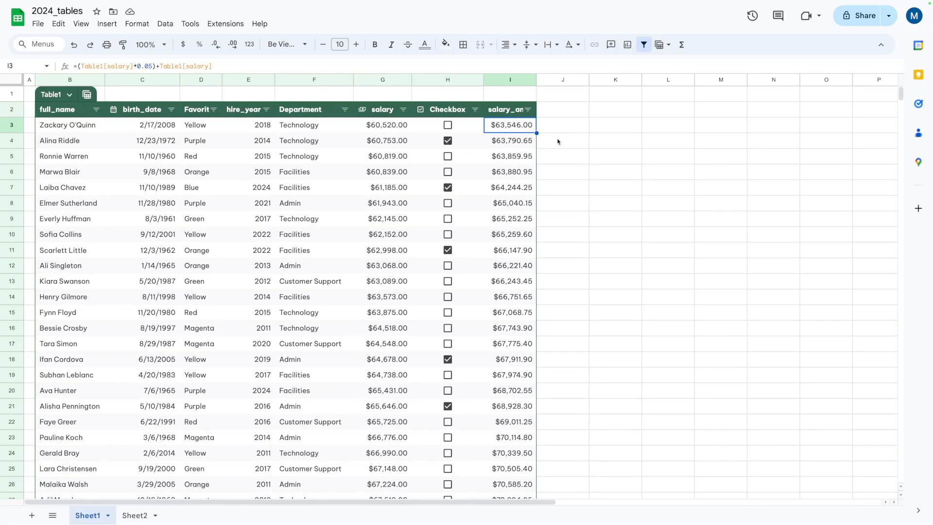
Widen column I slightly and enter =Table1[#ALL] in K3.
click(598, 132)
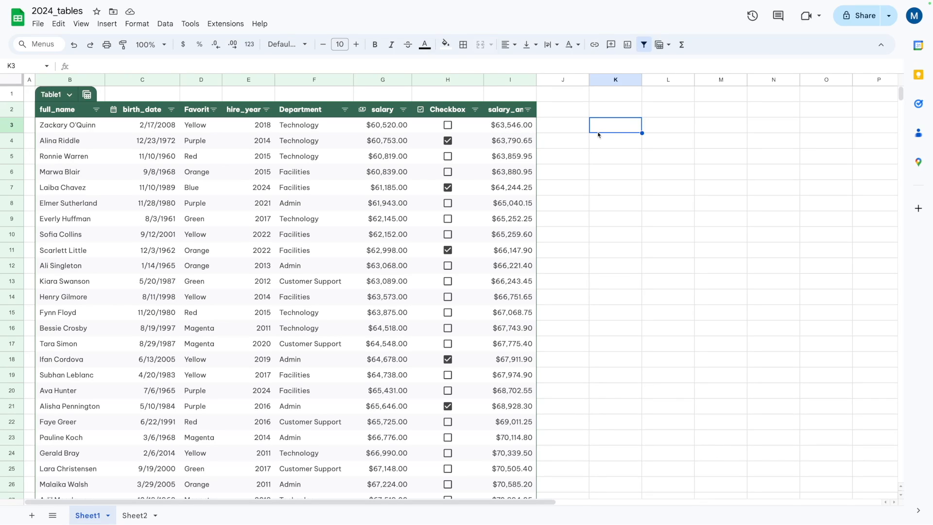
drag(537, 80, 545, 80)
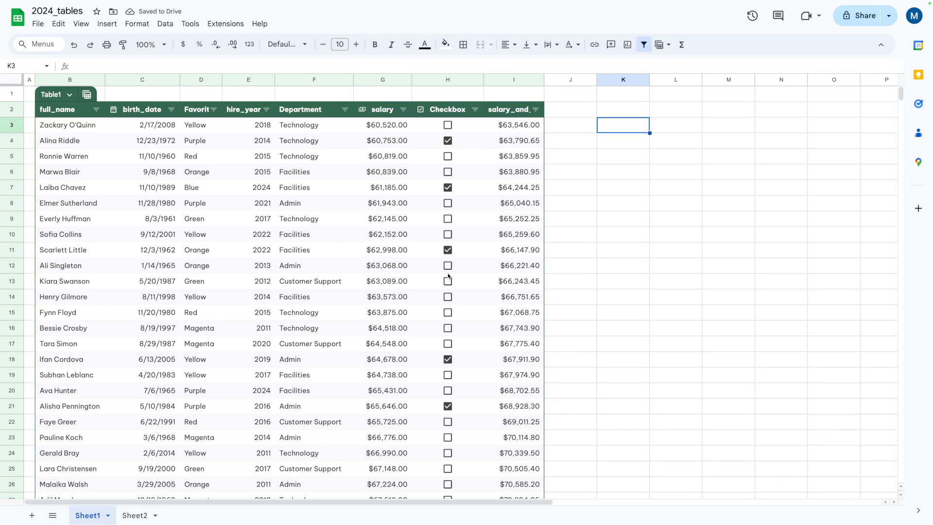
text(=table1)
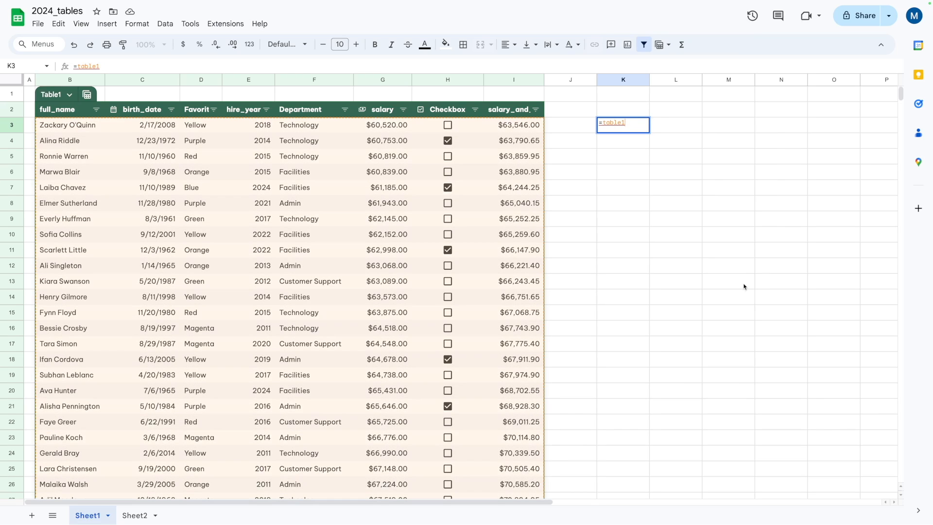
text([#ALL)
key(Return)
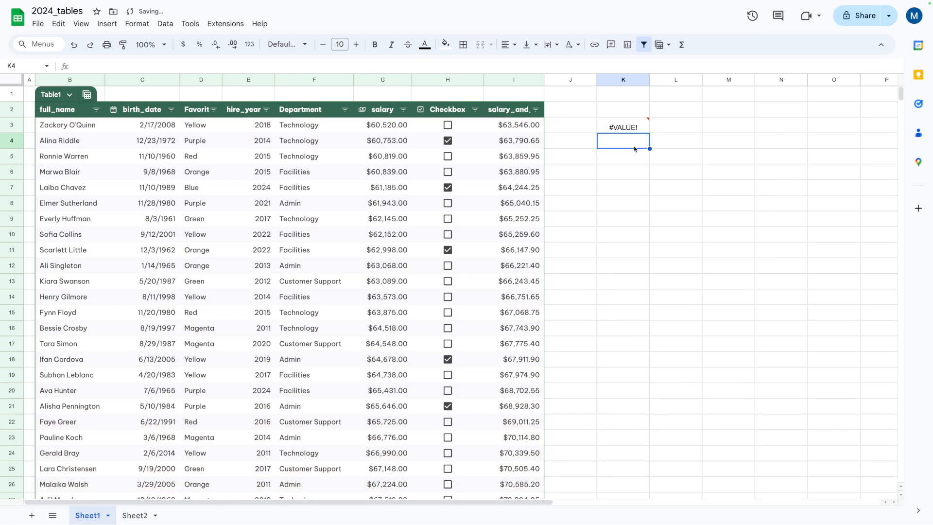
Wrap the K3 reference in braces as ={Table1[#ALL]} and look over all the returned columns.
click(627, 126)
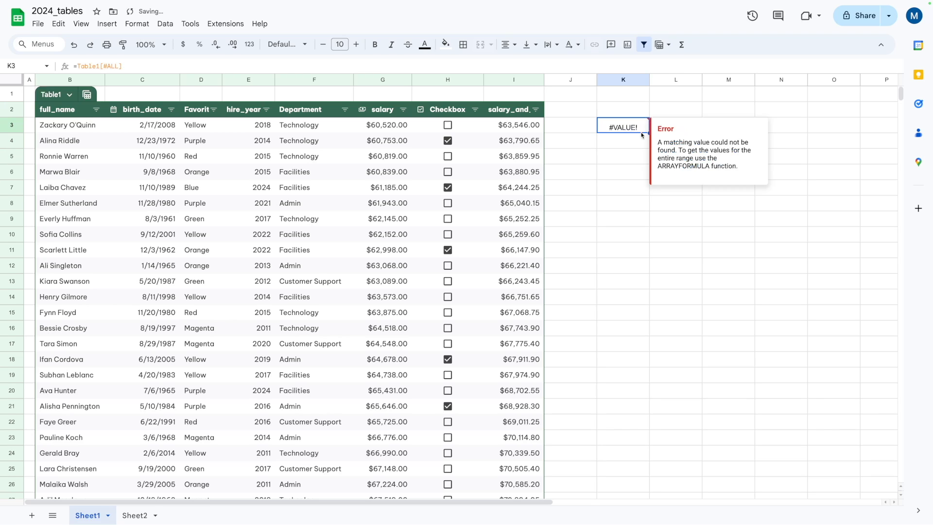
click(77, 66)
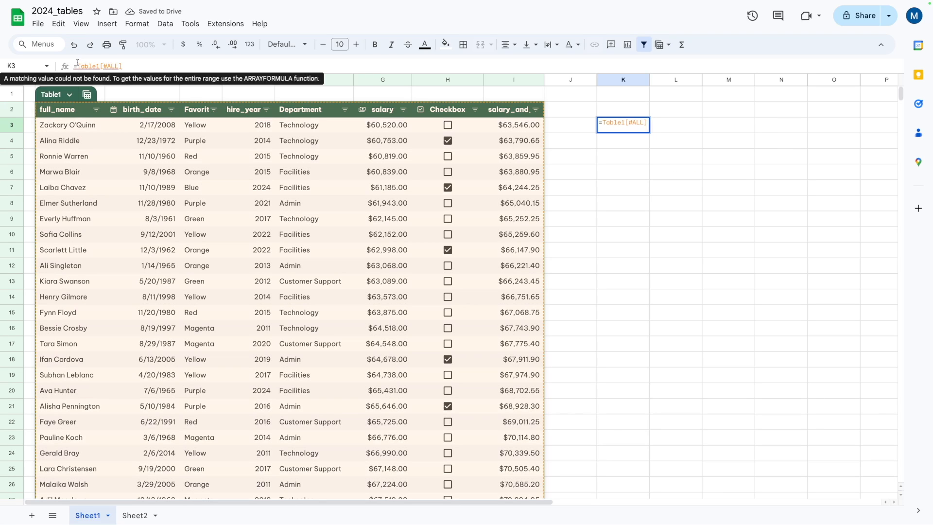
text({)
key(Return)
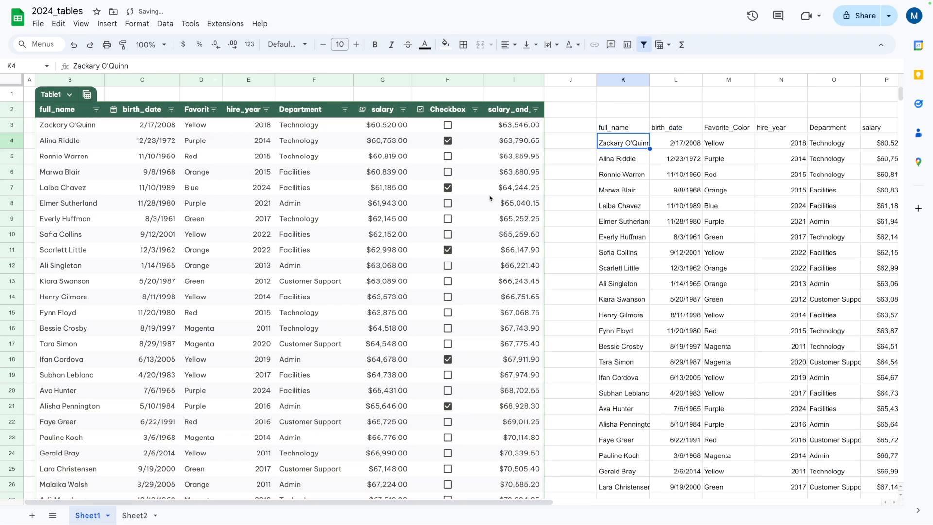
scroll(630, 485, right, 5)
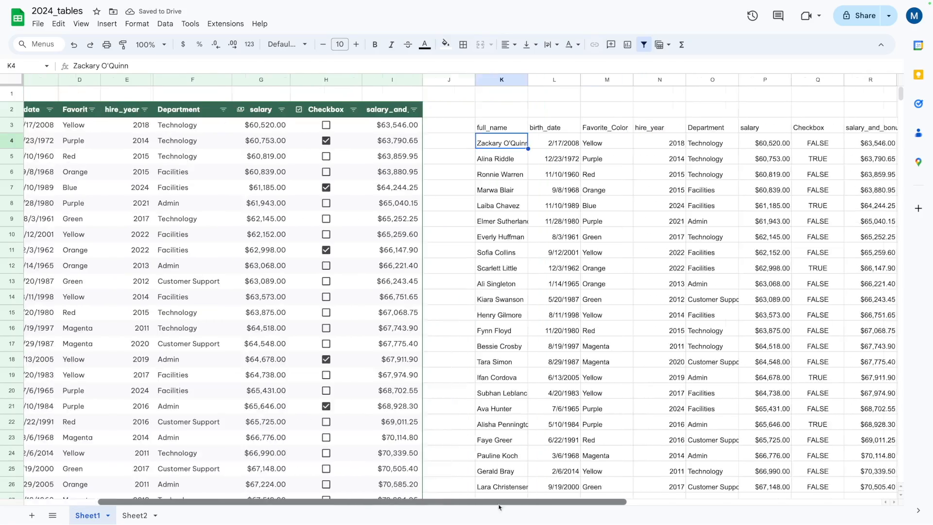
scroll(629, 485, left, 5)
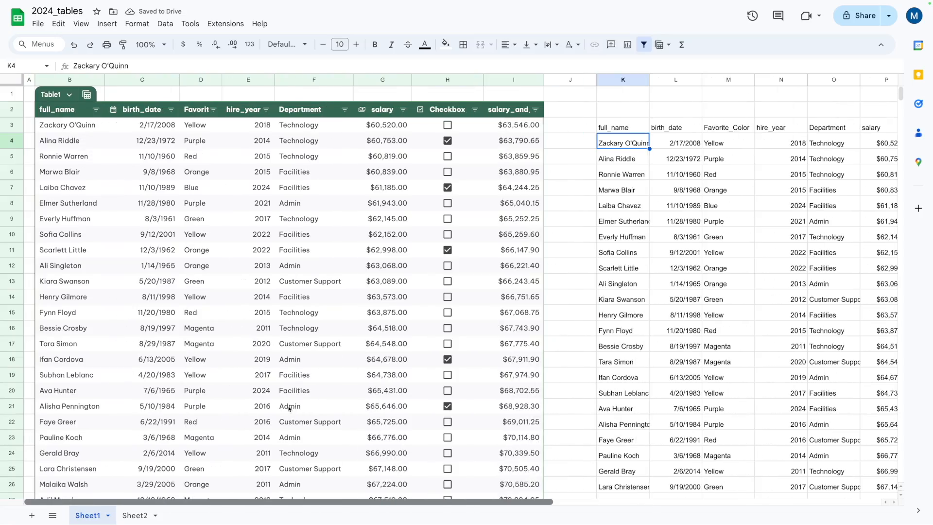
scroll(316, 406, right, 5)
scroll(629, 396, left, 5)
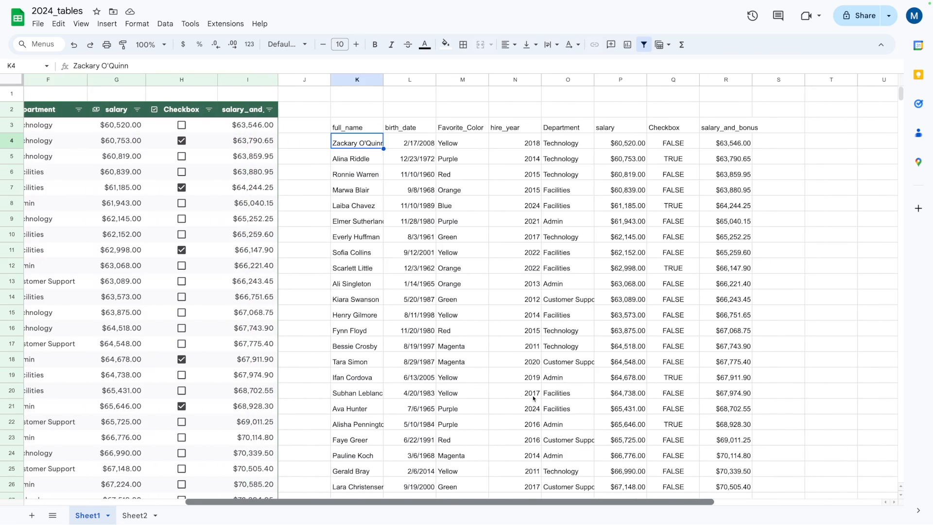
Rewrite the K3 formula as a QUERY of Table1[#ALL] without braces, using the query text SELECT * LIMIT 10.
click(618, 131)
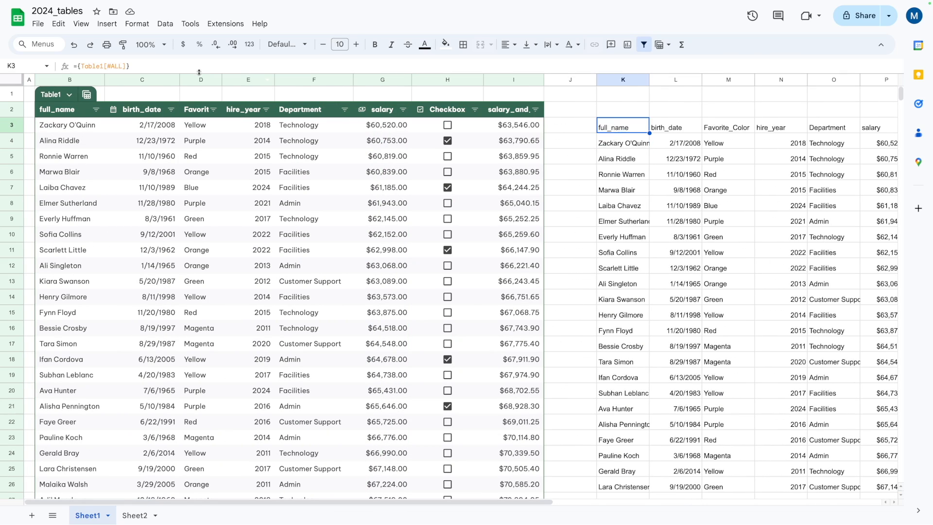
click(81, 65)
key(BackSpace)
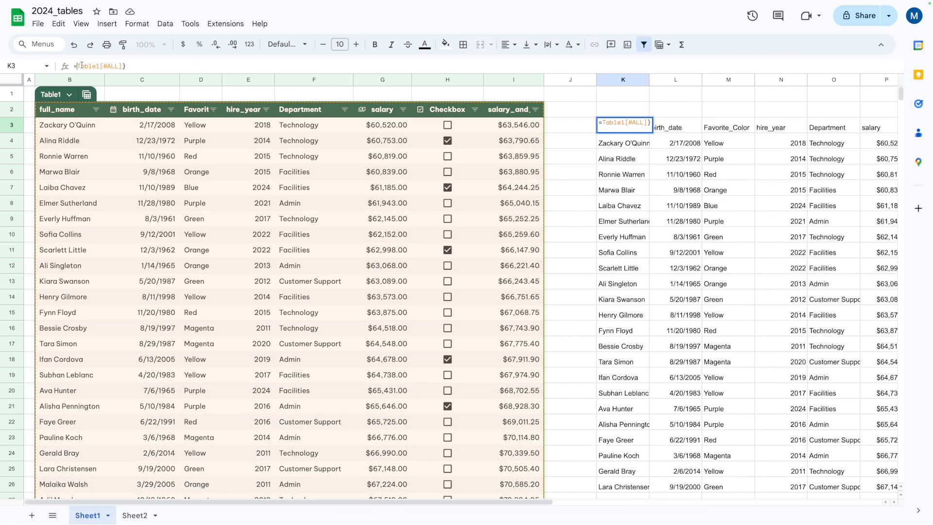
text(QUERY()
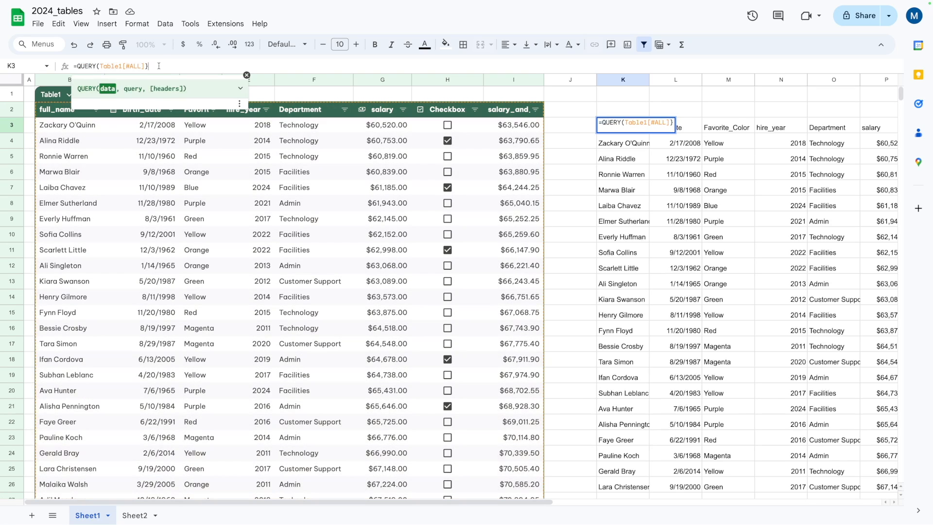
key(Delete)
text(,SELE)
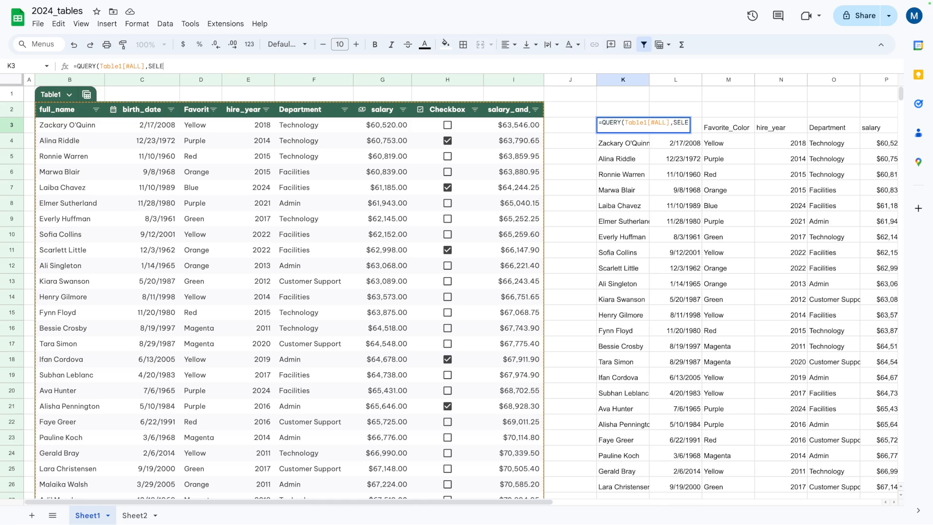
key(BackSpace)
key(BackSpace)
key(BackSpace)
key(BackSpace)
text("SELEC)
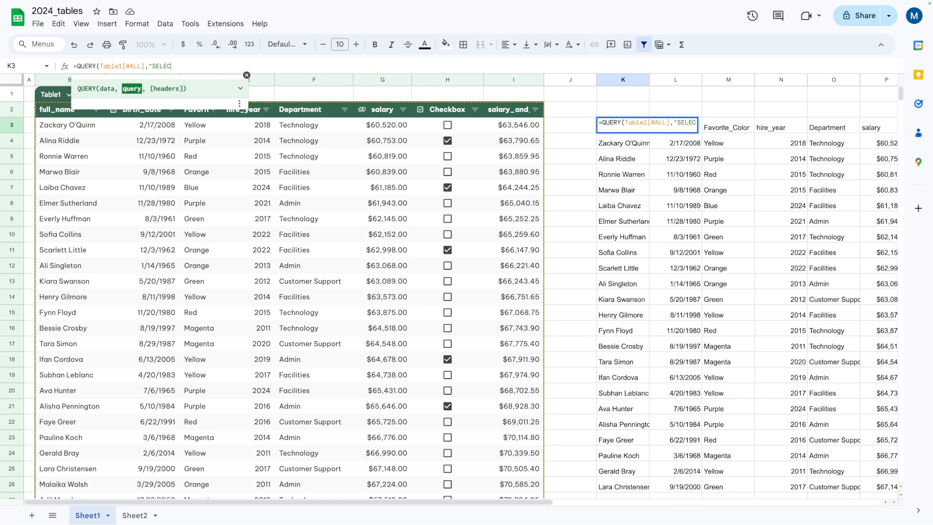
text(T * LIMIT 10)
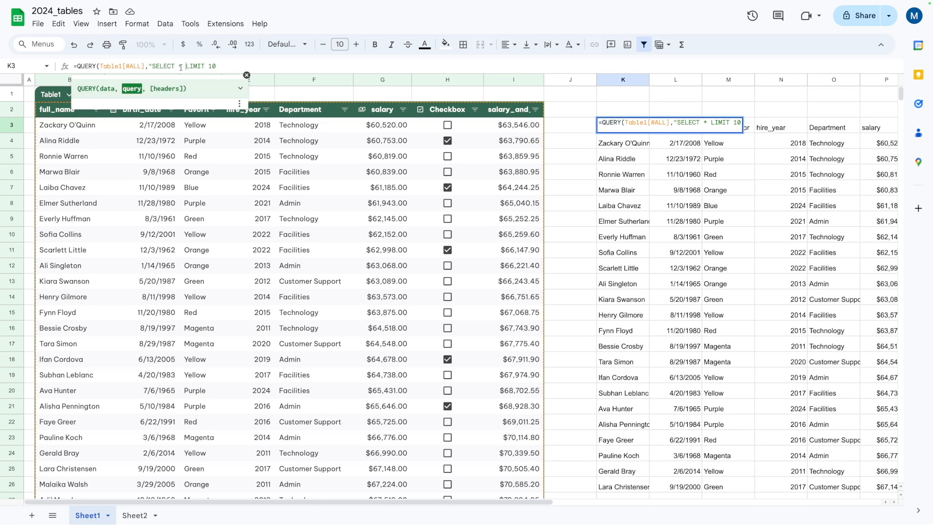
Insert ORDER BY Col6 before LIMIT 10 in the K3 query and complete the formula with a headers argument of 1.
text(ORDER BY )
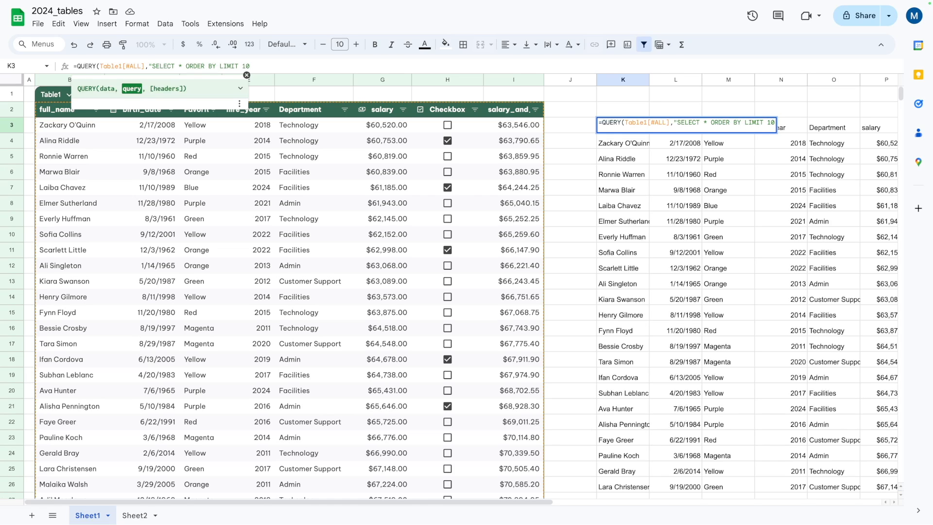
text(Col)
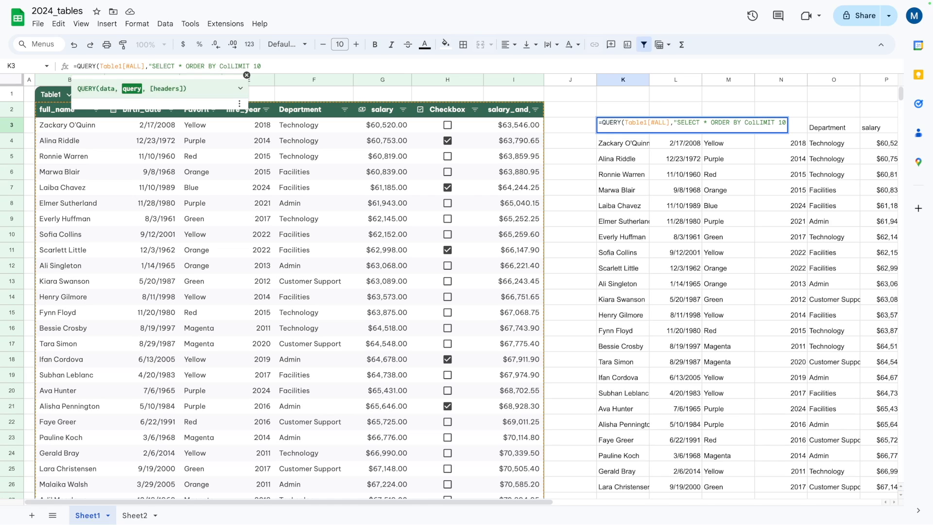
text(6 LIMIT 10",1))
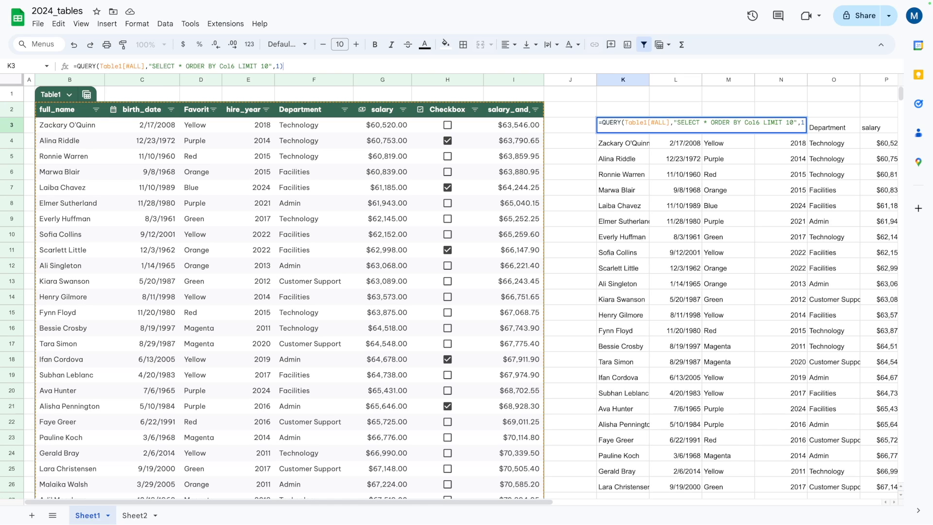
key(Return)
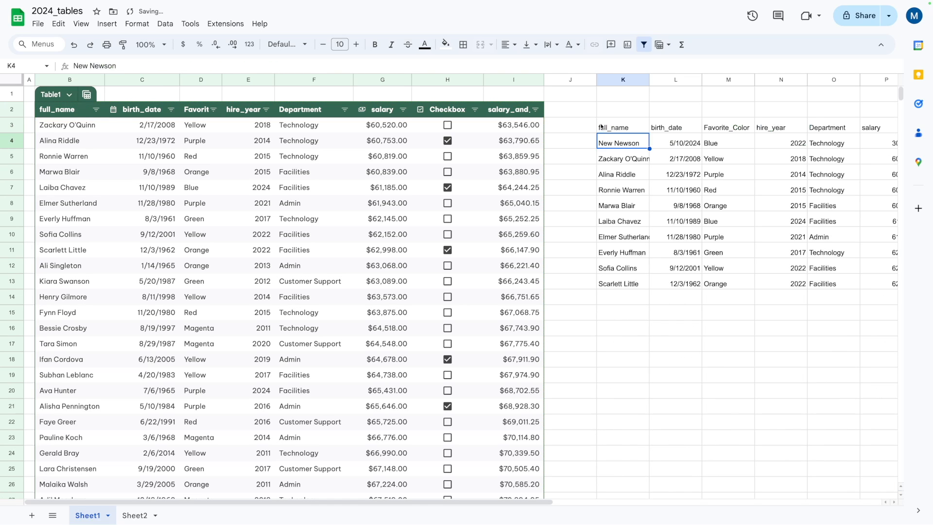
Examine the query output across its columns, comparing the order of the salary and salary_and_bonus values.
click(601, 127)
key(Right)
key(Right)
key(Right)
key(Right)
key(Right)
key(Right)
key(Right)
key(Right)
key(Right)
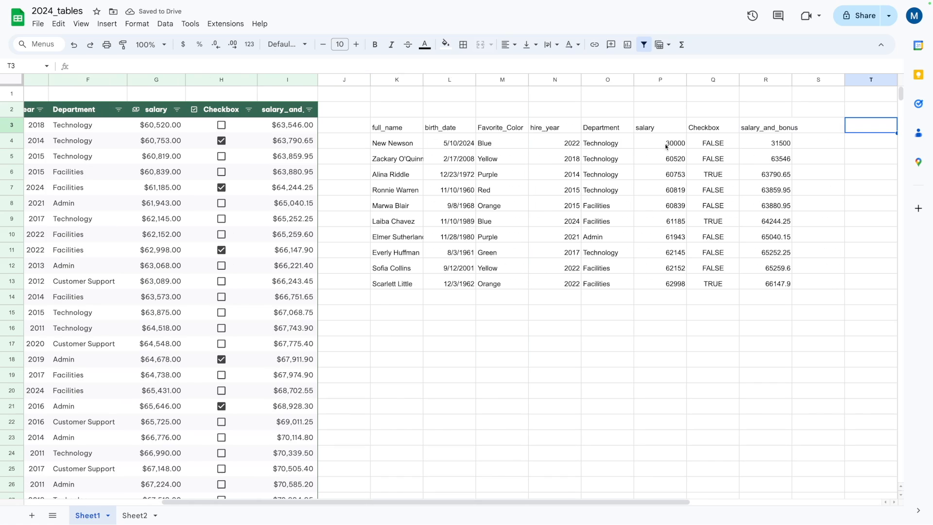
click(766, 144)
drag(766, 144, 757, 281)
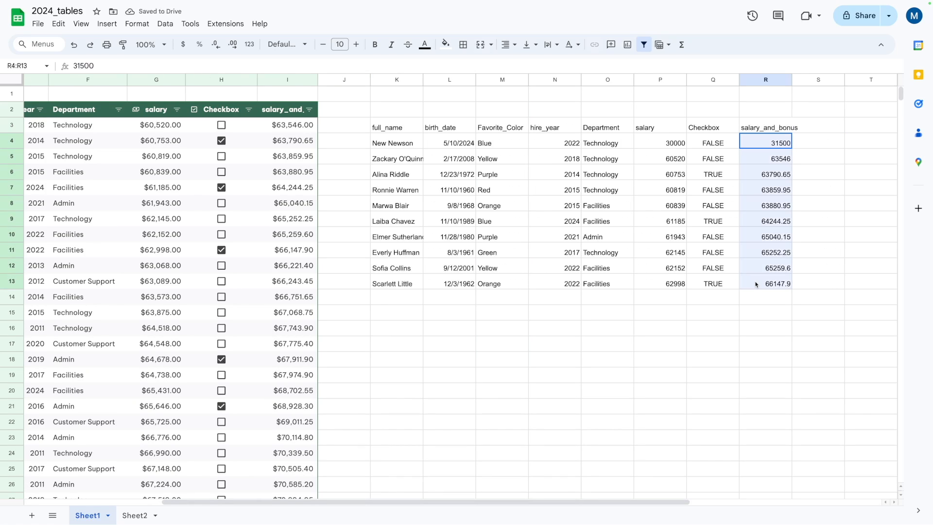
click(756, 305)
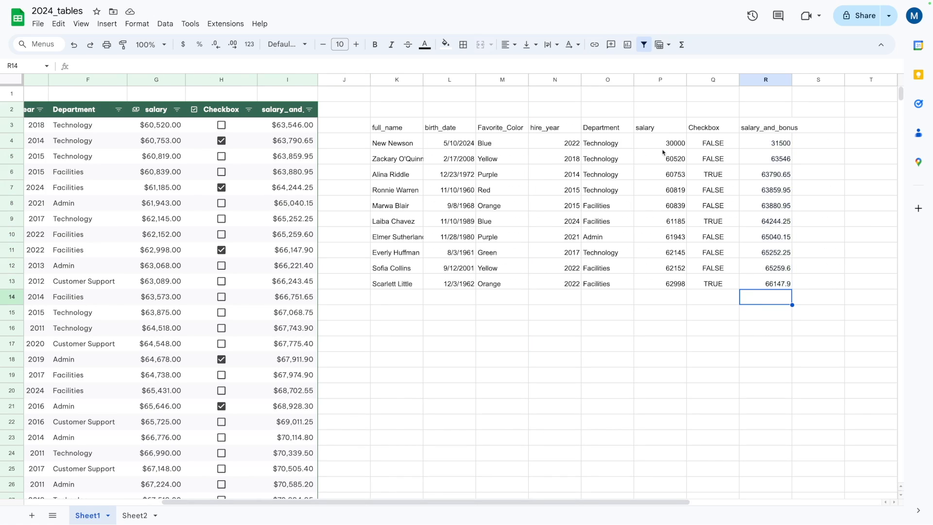
drag(665, 145, 673, 268)
drag(778, 146, 773, 287)
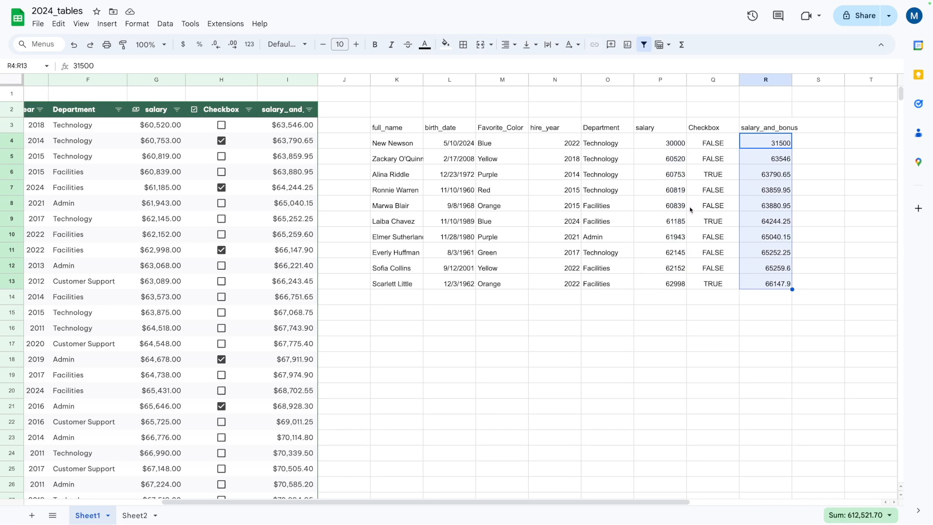
Add DESC after Col6 in the K3 query and check the first salary in the output.
click(360, 125)
click(406, 132)
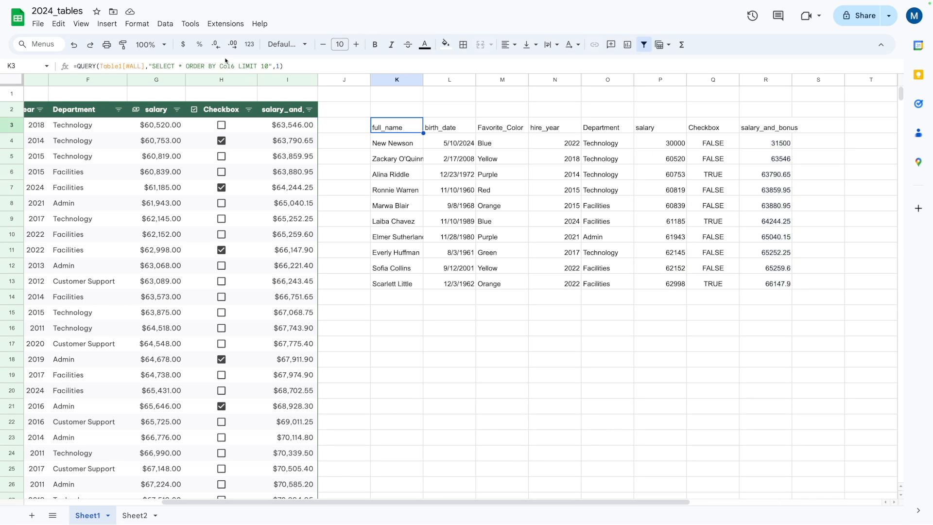
click(237, 66)
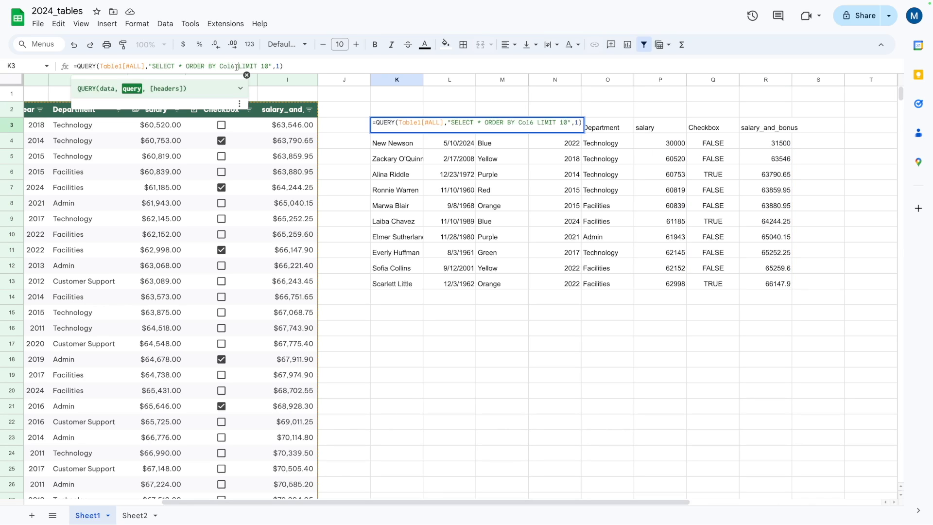
text(DESC)
key(Return)
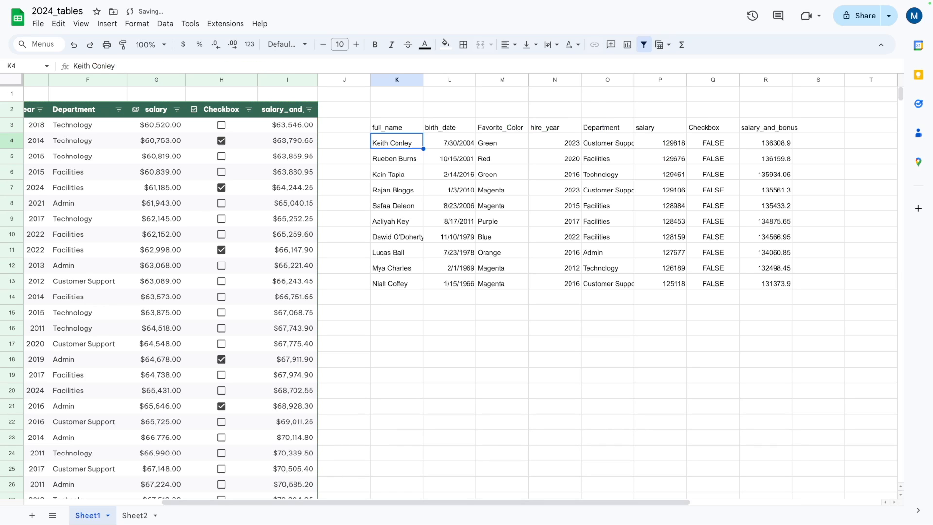
click(662, 140)
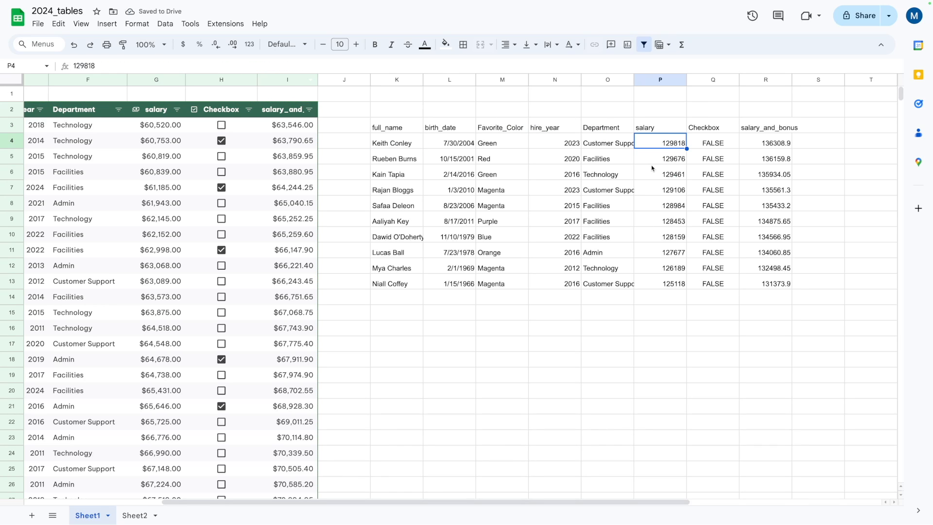
Move the QUERY formula from K3 one column over to L3.
click(383, 142)
click(394, 125)
drag(393, 125, 425, 132)
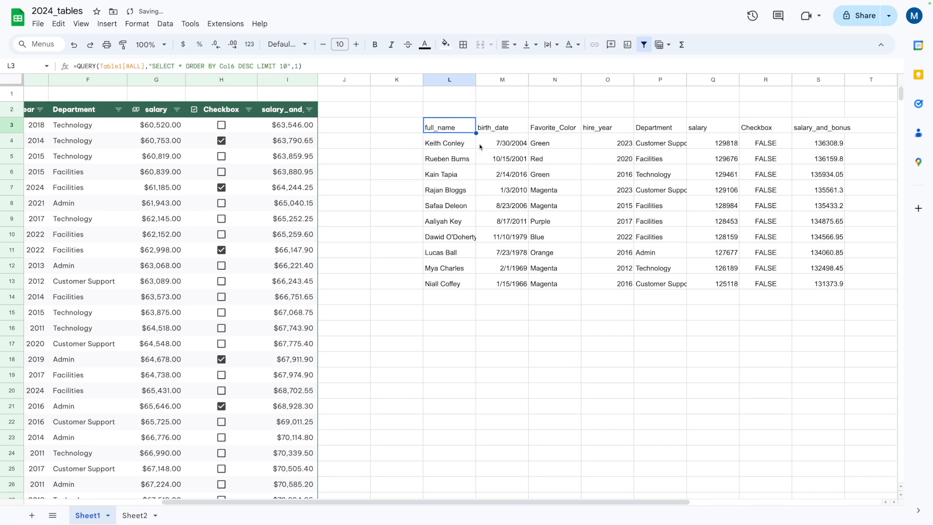
Copy the =(Table1[salary]*0.05) part of the formula in I3.
click(328, 140)
click(334, 116)
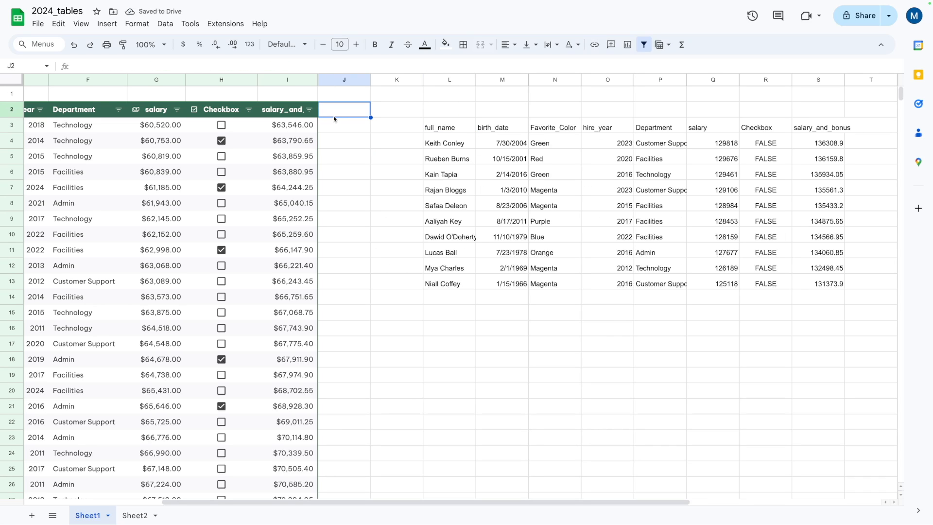
click(301, 104)
click(287, 127)
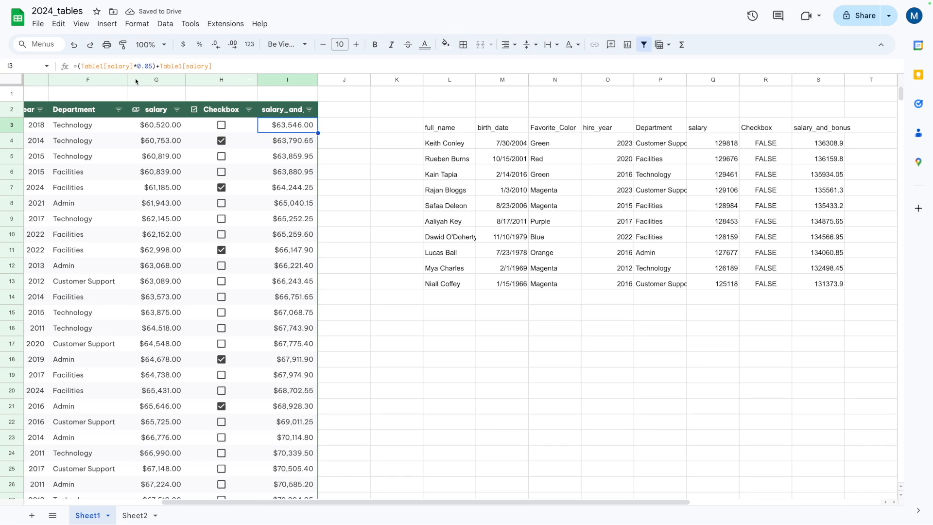
drag(156, 66, 74, 66)
key(ctrl+c)
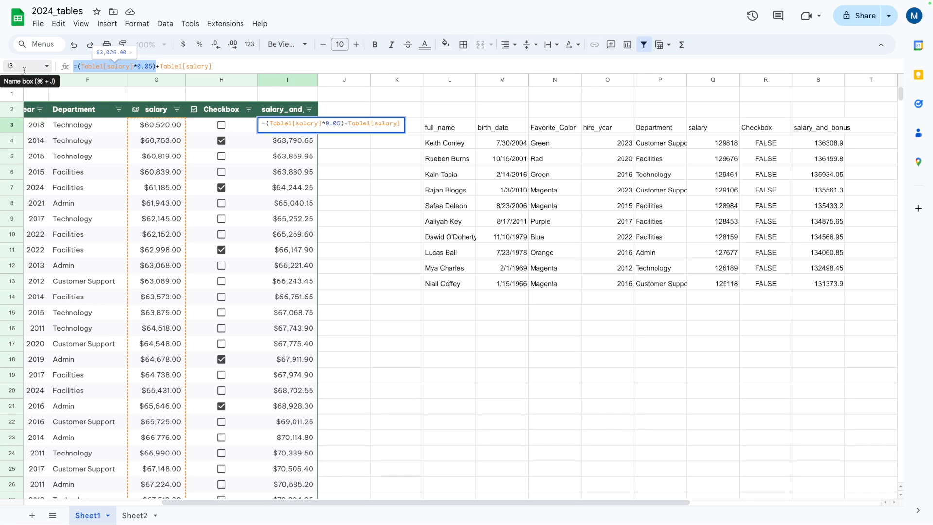
Paste the bonus formula =(Table1[salary]*0.05) into J3 and fill it down through row 203.
click(330, 124)
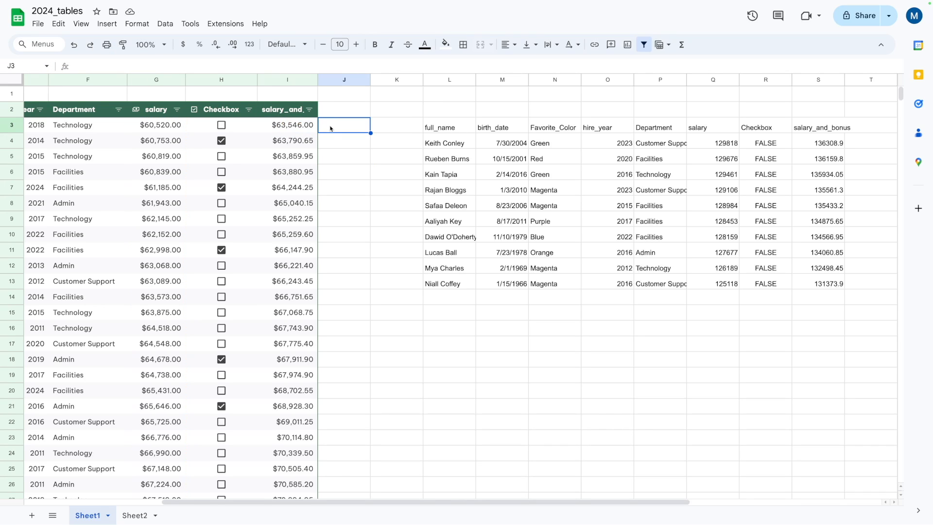
key(ctrl+v)
drag(371, 133, 323, 427)
scroll(341, 341, down, 2)
click(342, 315)
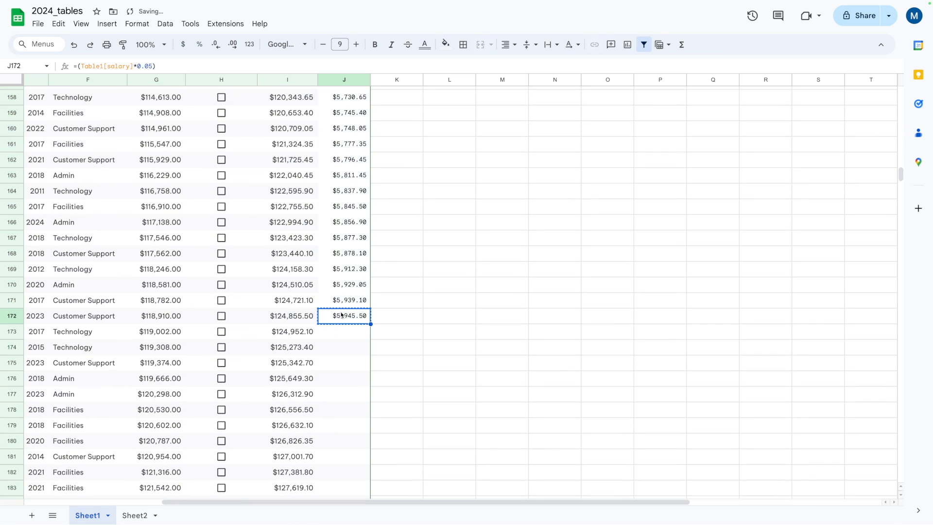
key(ctrl+shift+Down)
key(ctrl+d)
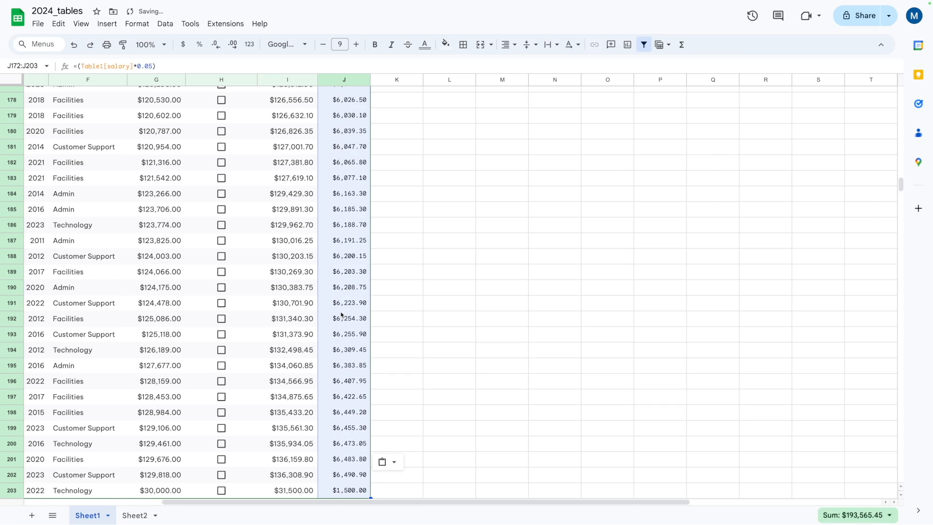
Name the new table column in J2 Bonus_amount.
key(ctrl+Up)
text(Bonus_amount)
key(Return)
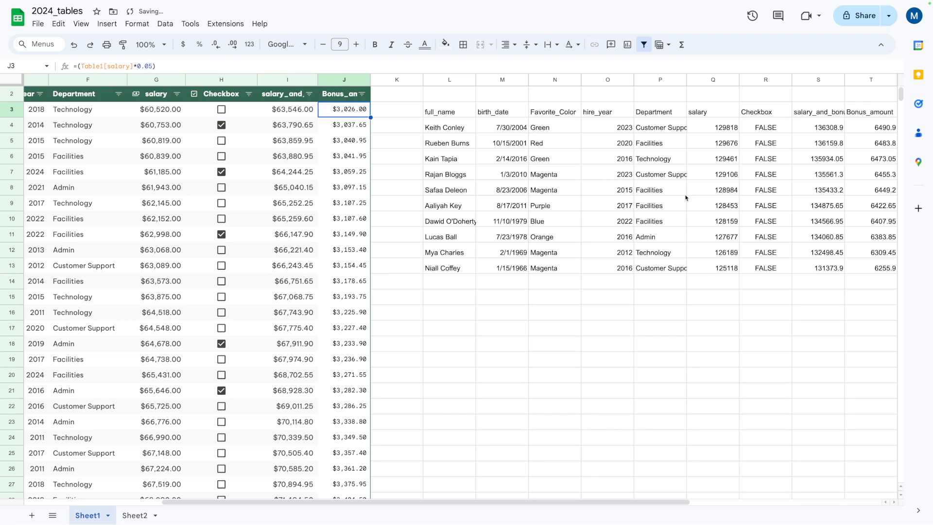
Examine the L3 QUERY formula and compare its output columns, including Bonus_amount, with the source table's columns.
key(Right)
key(Right)
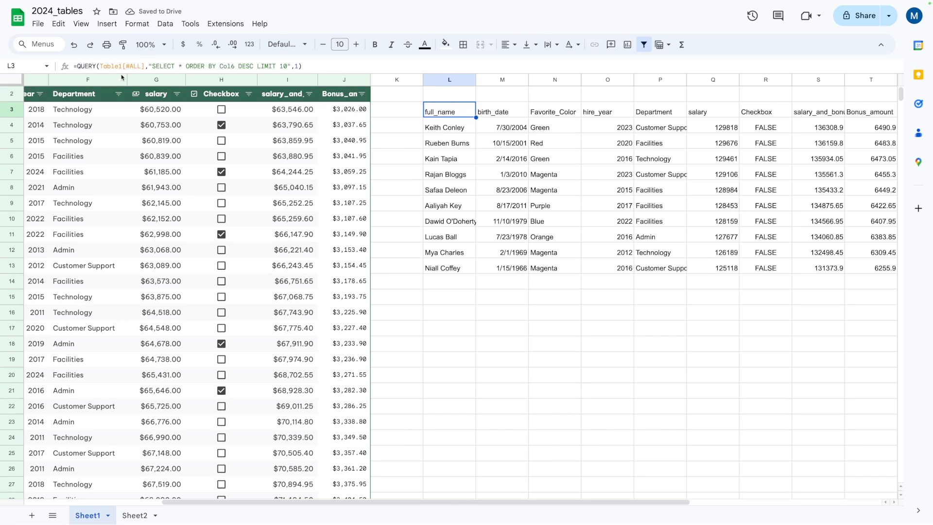
drag(121, 72, 116, 76)
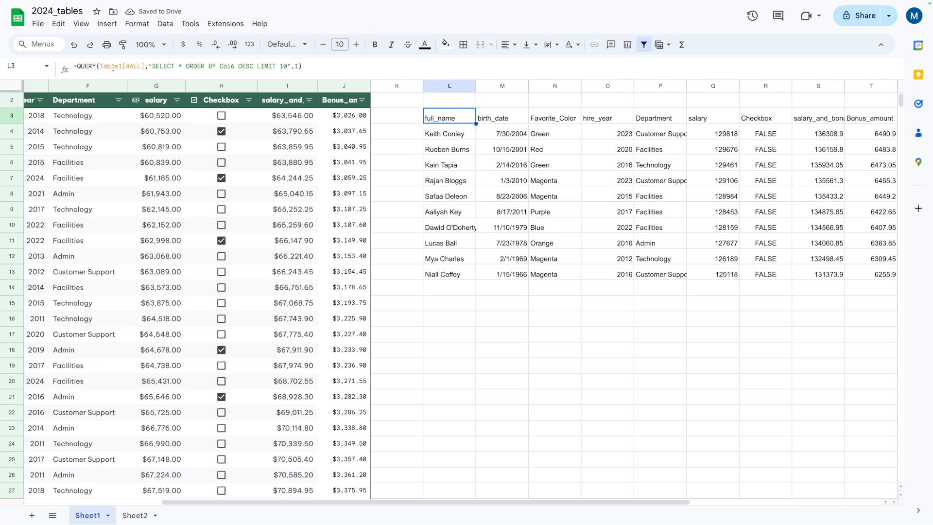
click(881, 118)
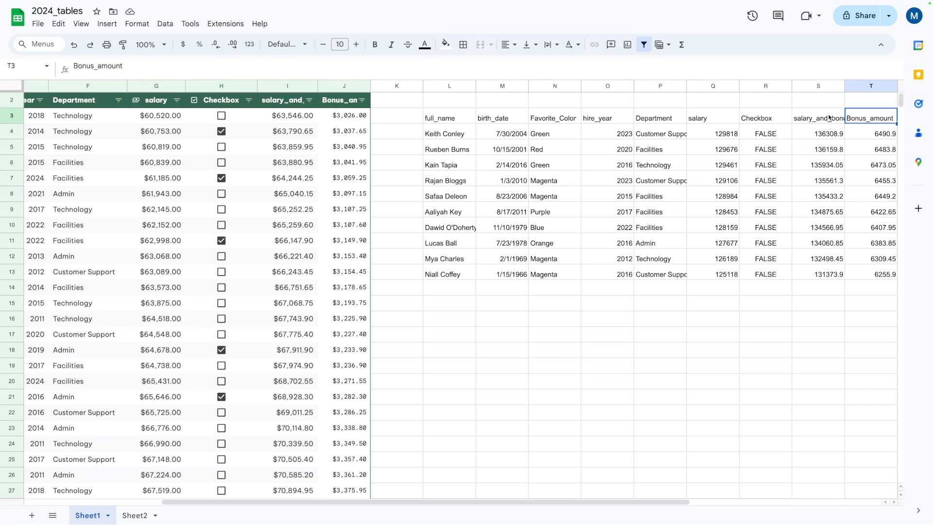
click(480, 148)
click(454, 122)
key(Right)
key(Right)
key(Right)
key(Right)
key(Right)
key(Right)
key(Right)
key(Right)
key(Right)
key(Right)
key(Left)
key(Left)
click(330, 118)
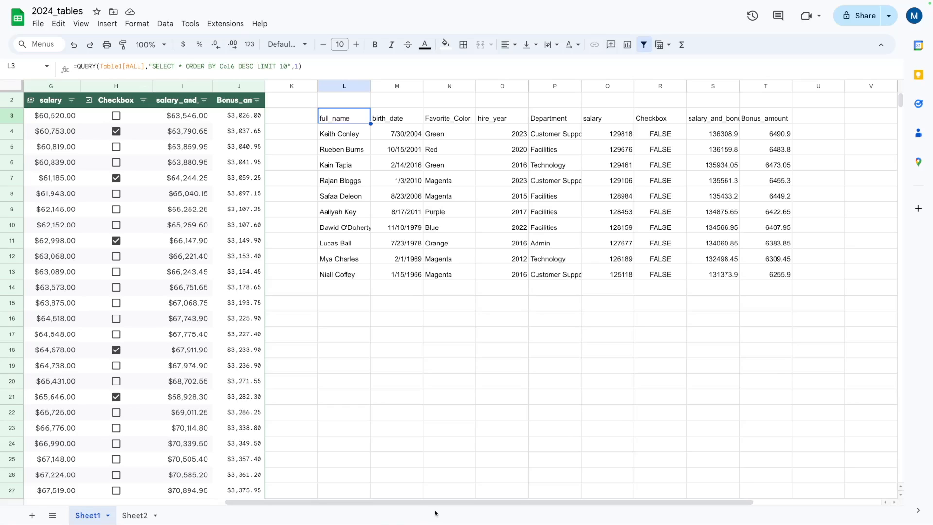
drag(431, 503, 129, 503)
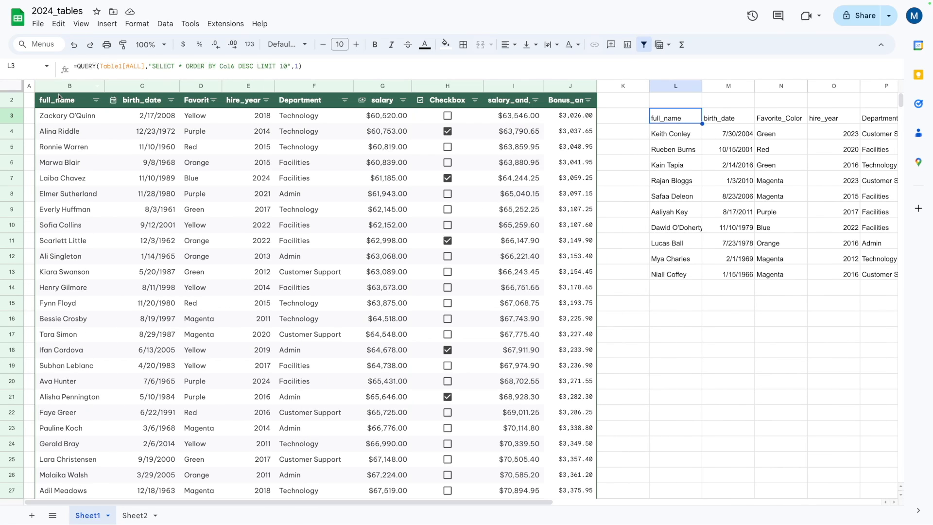
drag(57, 86, 833, 83)
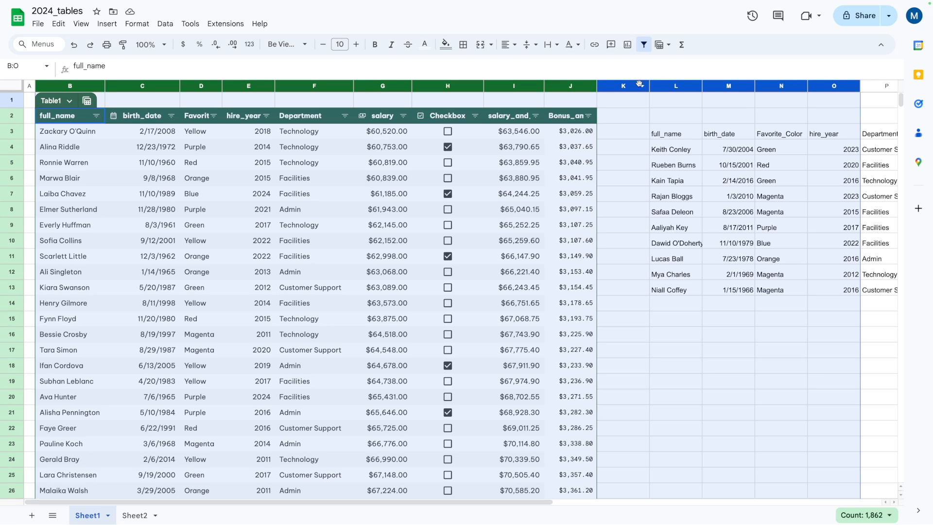
click(636, 116)
drag(889, 79, 886, 79)
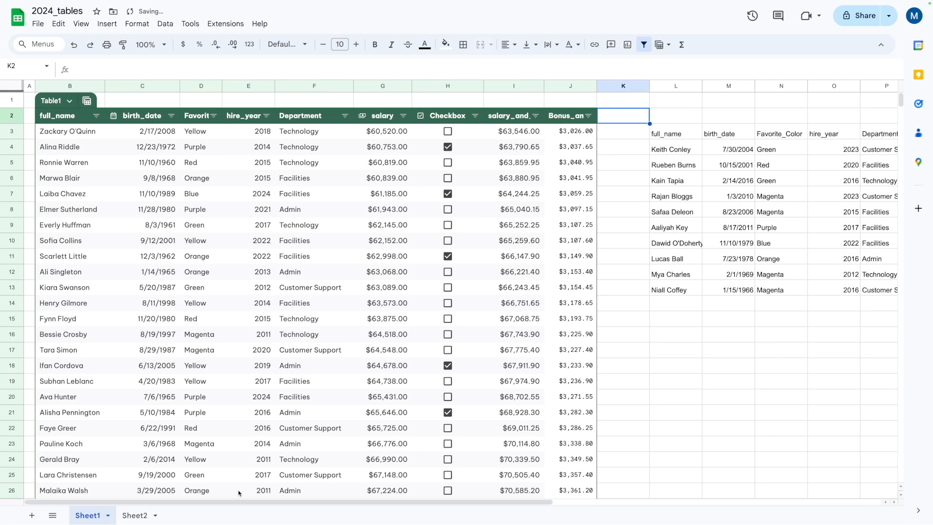
Enter j in cells U4, U6, U7 and U10, directly beside the query output.
scroll(663, 460, right, 10)
double_click(596, 192)
text(j)
click(622, 243)
click(603, 148)
text(j)
click(605, 239)
text(j)
click(602, 149)
text(j)
click(596, 182)
text(j)
key(Return)
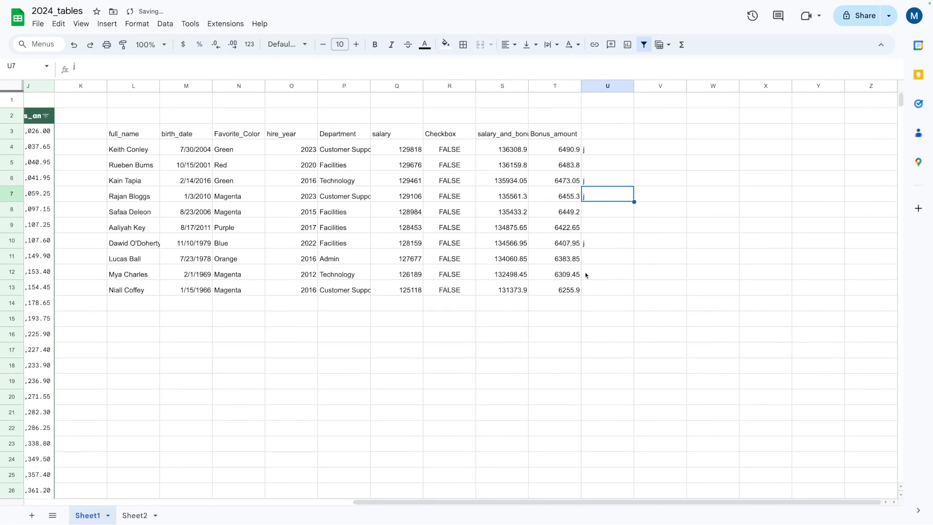
Extend the table with a new column headed "Added column" in K2.
click(403, 352)
drag(408, 502, 286, 475)
click(234, 120)
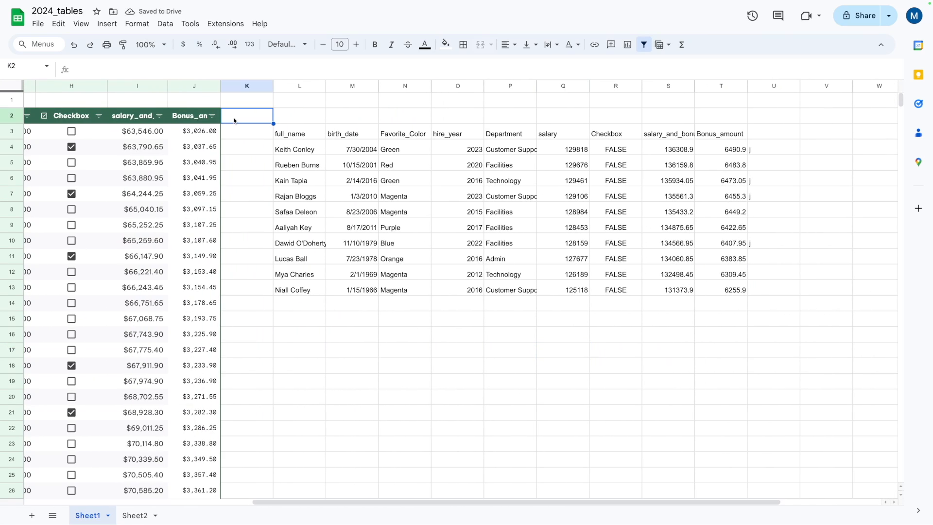
text(A)
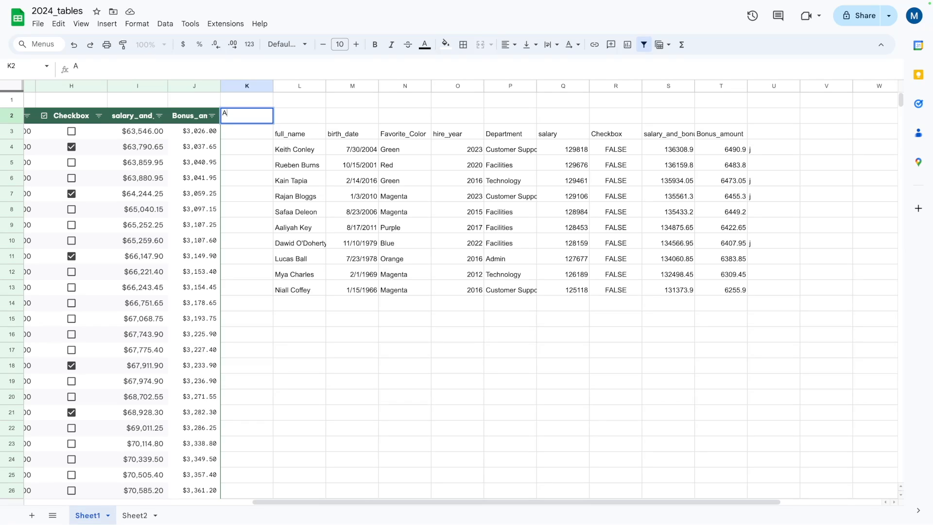
text(dded column)
key(Return)
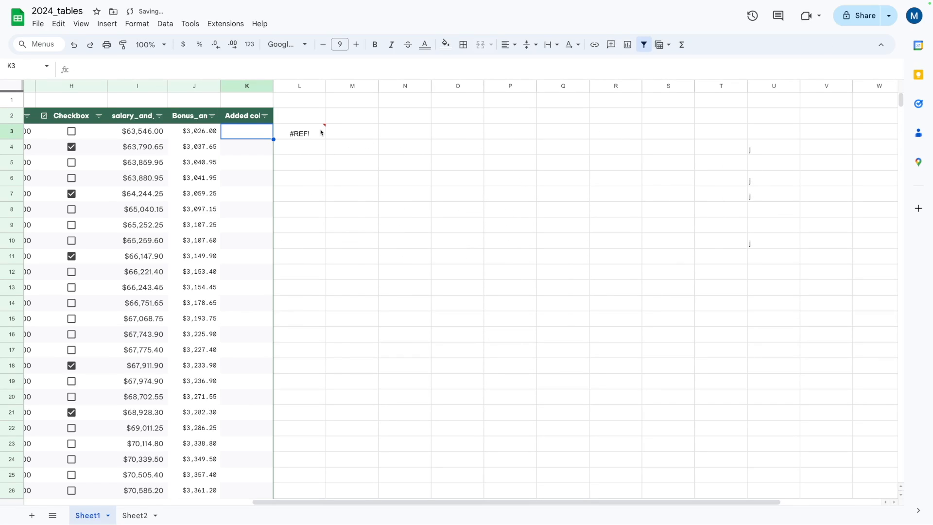
Insert one column before column U to make room for the query output ahead of the j entries.
click(303, 138)
drag(763, 148, 768, 196)
drag(773, 288, 751, 69)
right_click(761, 85)
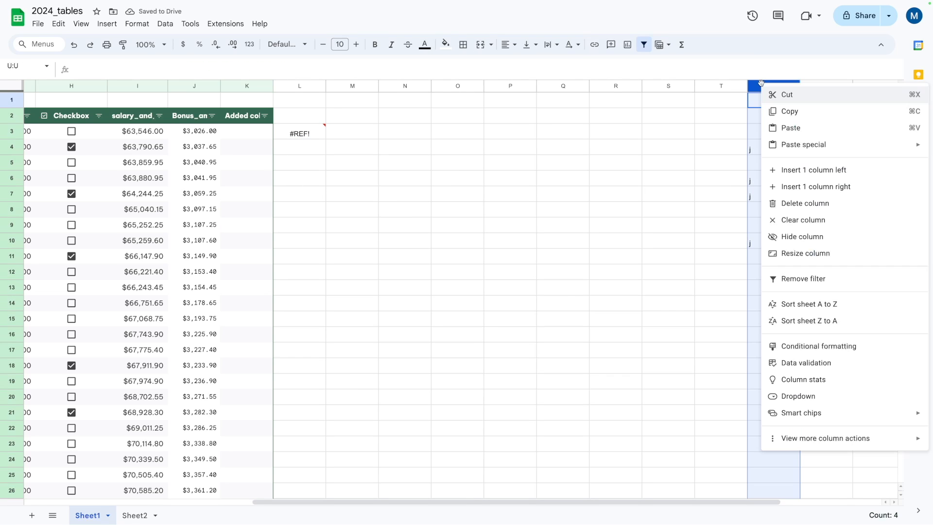
click(778, 169)
click(757, 136)
click(768, 149)
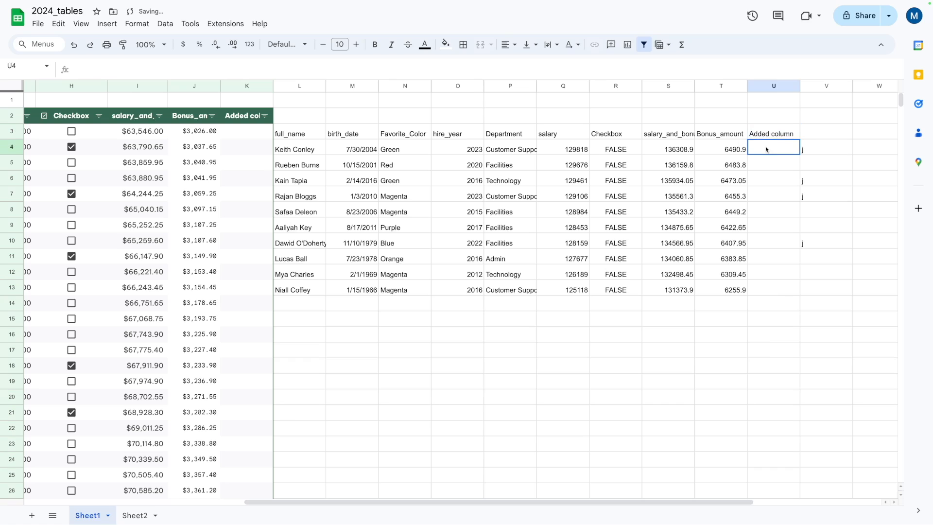
Enter j in U10 under the Added column output, then clear U8:U15.
click(773, 243)
text(j)
key(Return)
click(776, 328)
drag(784, 216, 780, 320)
key(Delete)
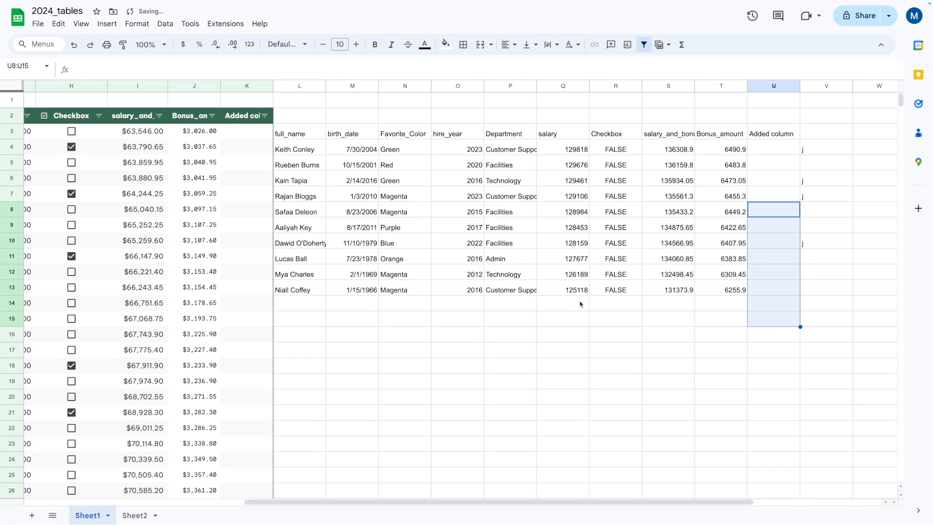
Clear the leftover j entries beside the query output in V3:W22.
drag(599, 305, 580, 303)
click(232, 138)
drag(345, 508, 635, 476)
drag(603, 132, 635, 426)
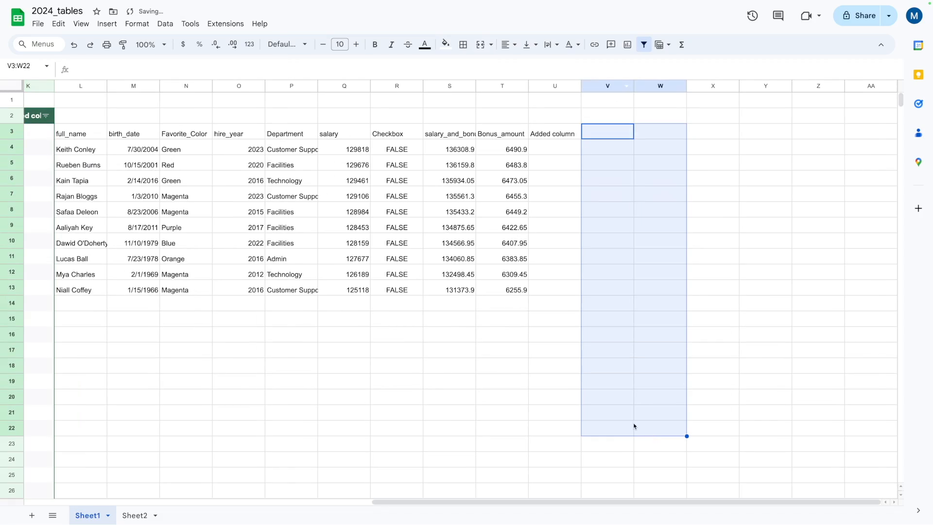
Examine the full length of Table1 and the table reference used in the L3 QUERY formula.
drag(632, 503, 284, 502)
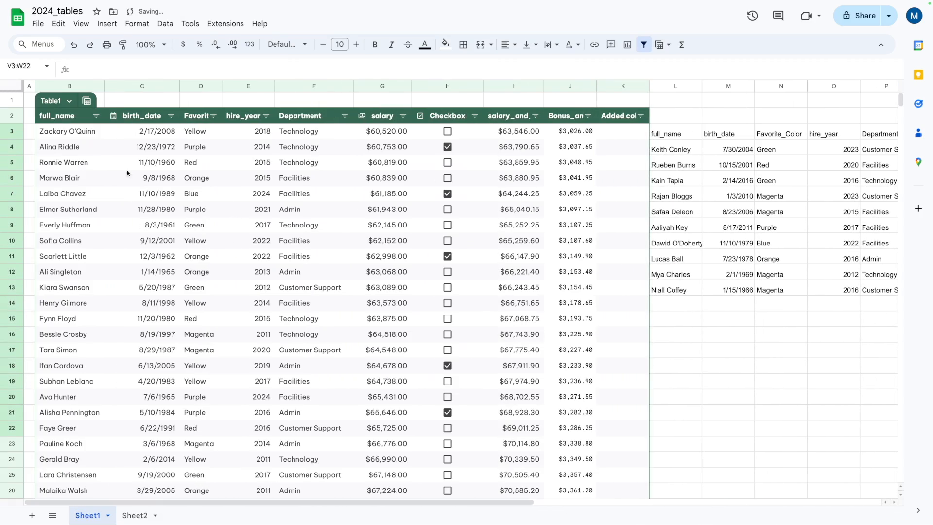
scroll(224, 264, down, 11)
scroll(329, 269, up, 11)
click(676, 132)
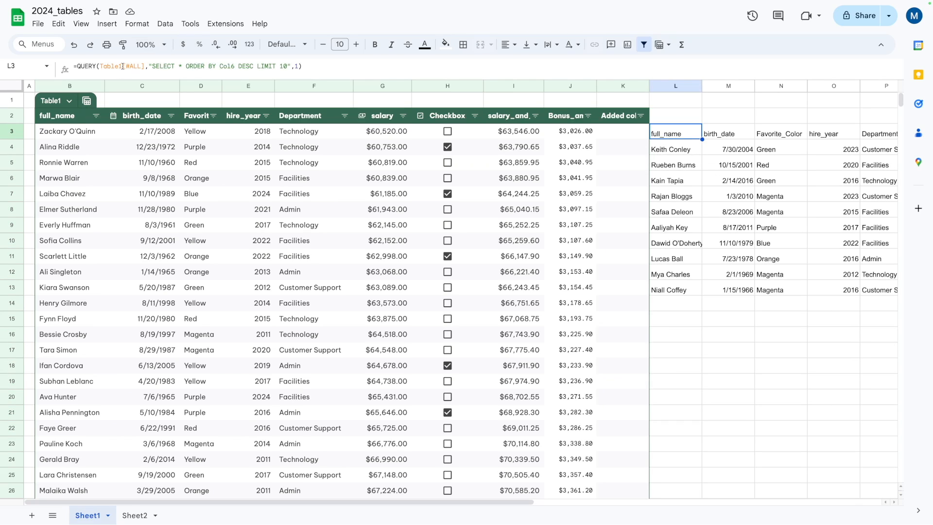
scroll(121, 206, down, 20)
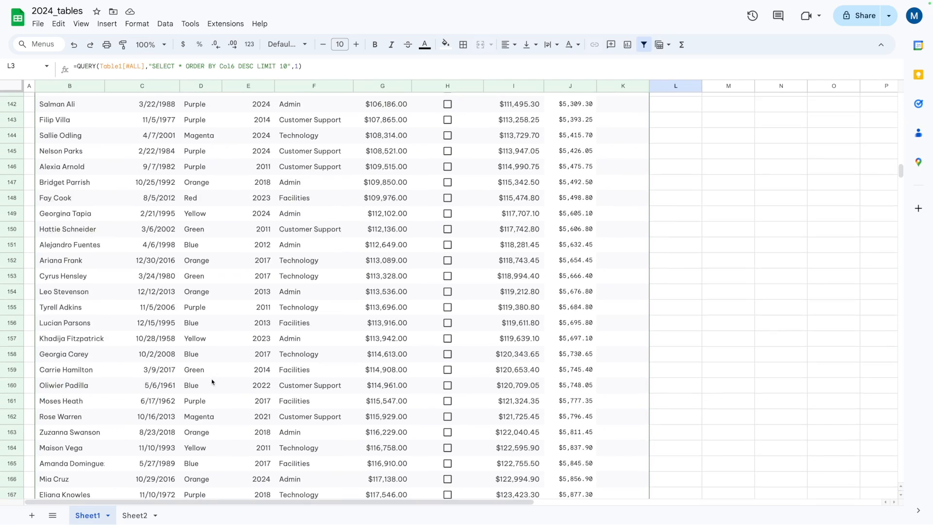
scroll(111, 366, up, 20)
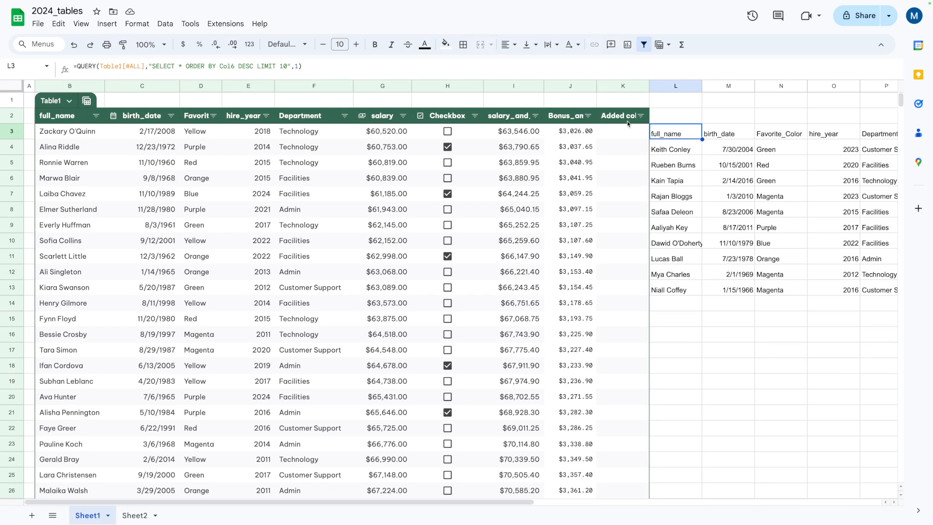
drag(312, 502, 156, 444)
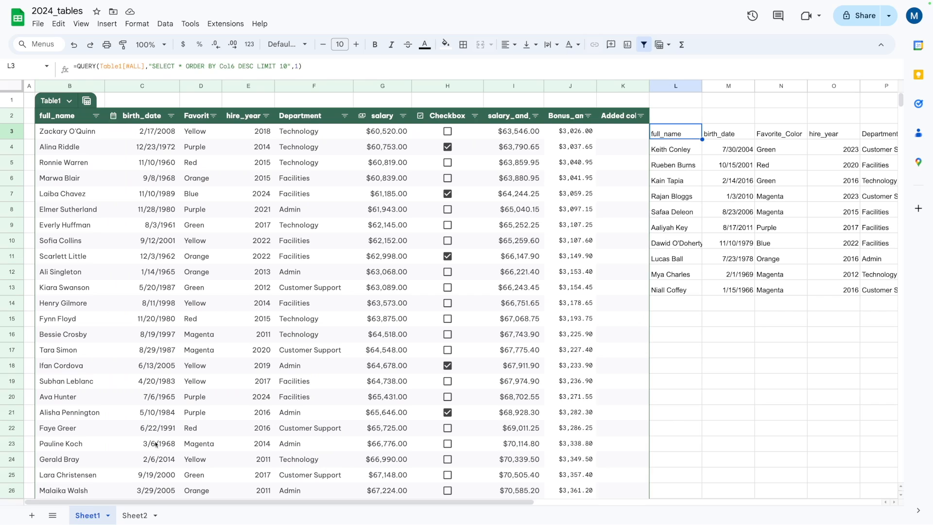
click(159, 210)
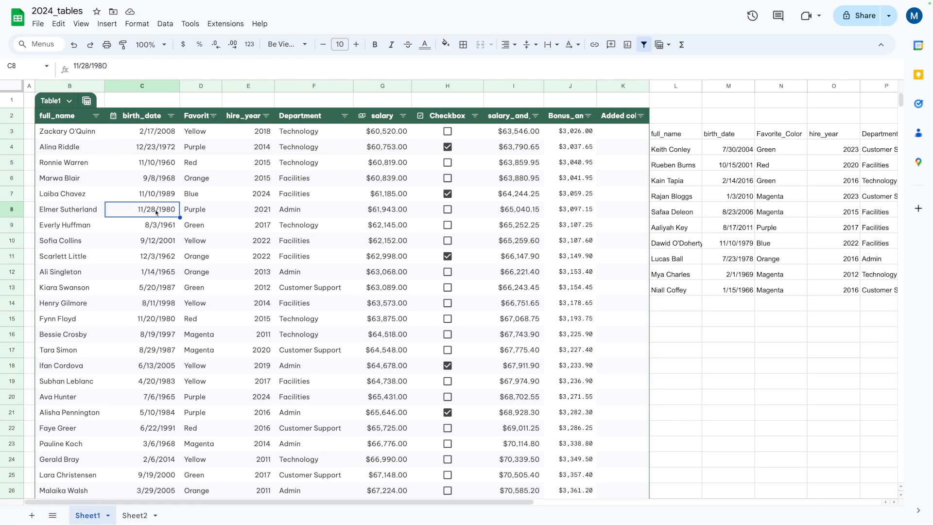
Add a new sheet and start a pivot table from its cell B2, with table1 as the data range.
click(32, 515)
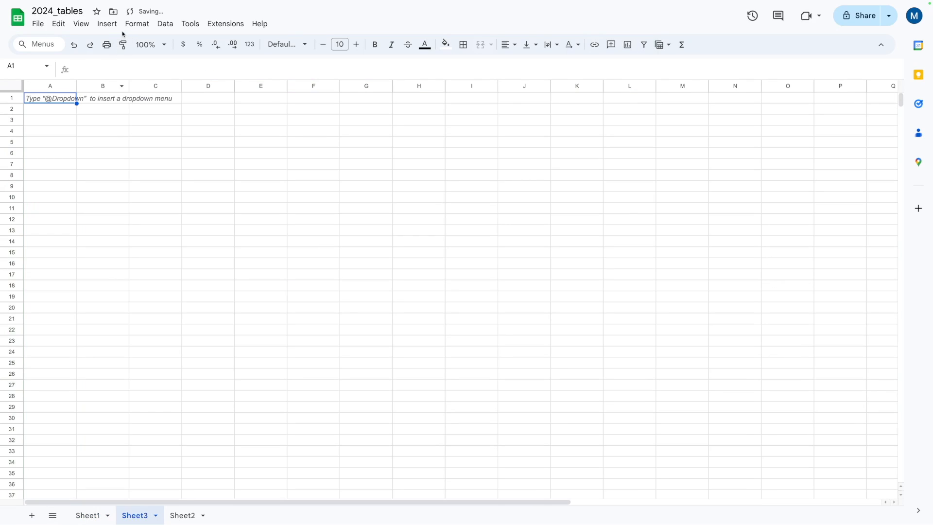
click(100, 110)
click(107, 24)
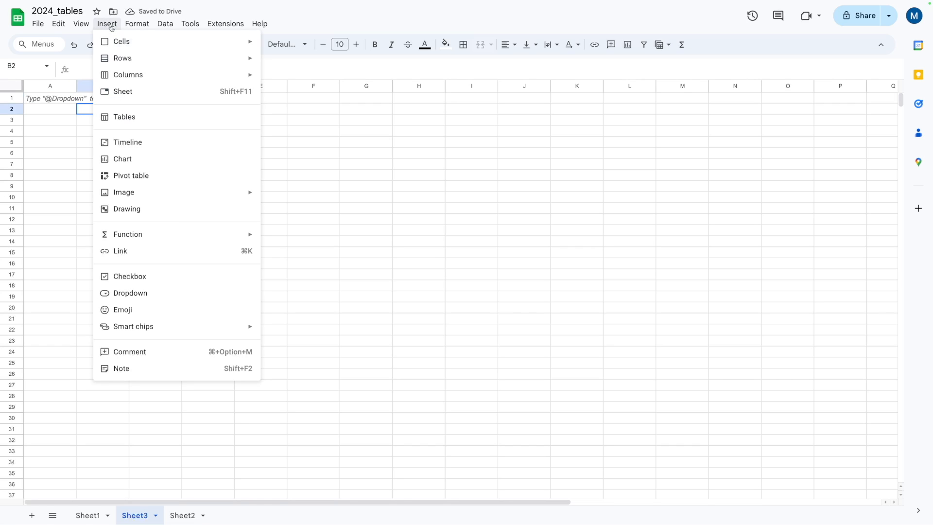
mouse_move(137, 23)
mouse_move(107, 24)
mouse_move(129, 233)
click(128, 176)
click(417, 232)
text(tab)
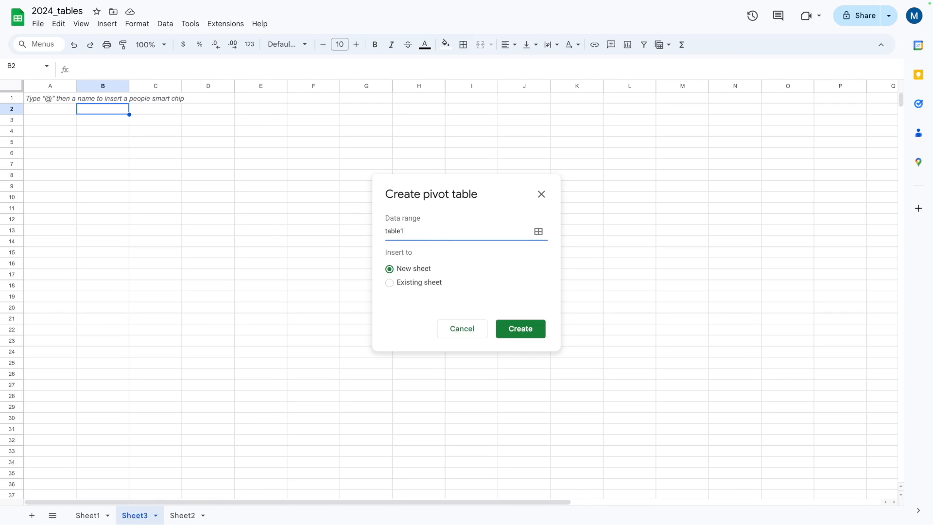
text(le1)
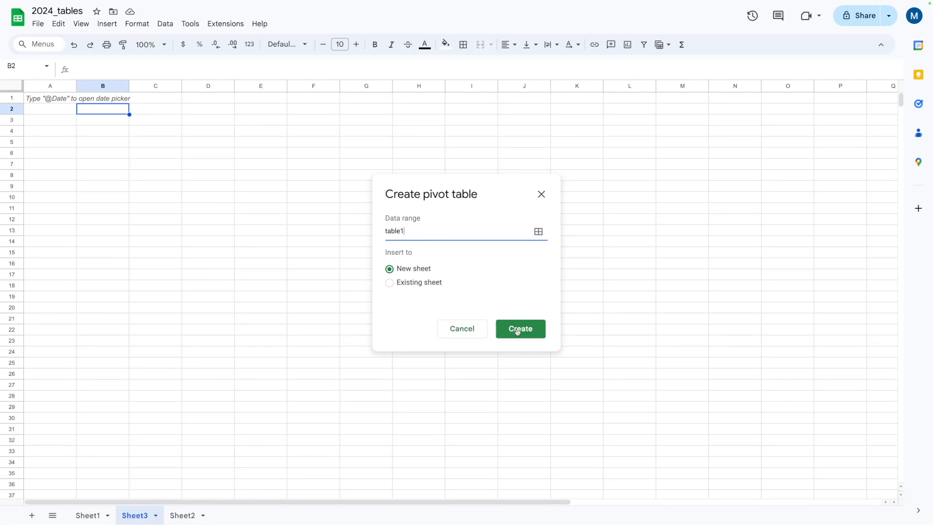
Place the pivot table in the existing sheet at Sheet3!B2 and create it.
click(398, 282)
click(539, 304)
click(96, 110)
click(529, 265)
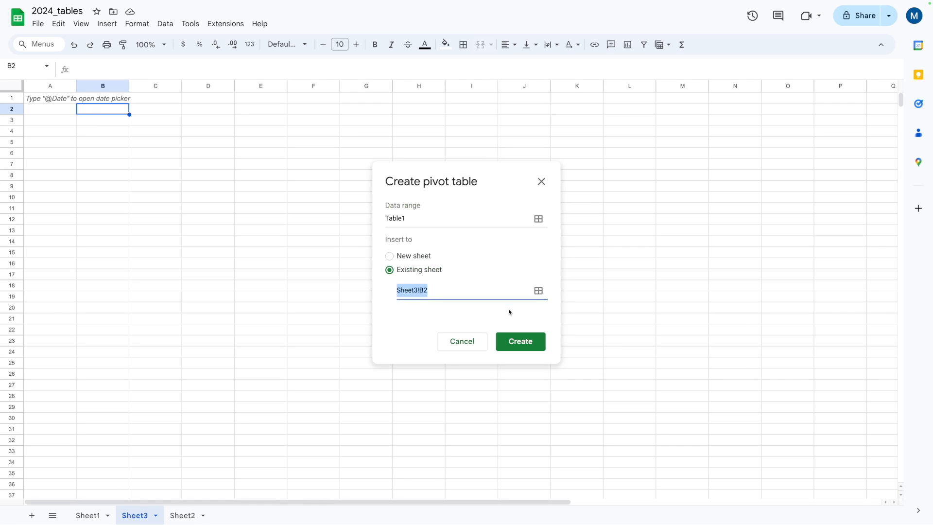
click(519, 339)
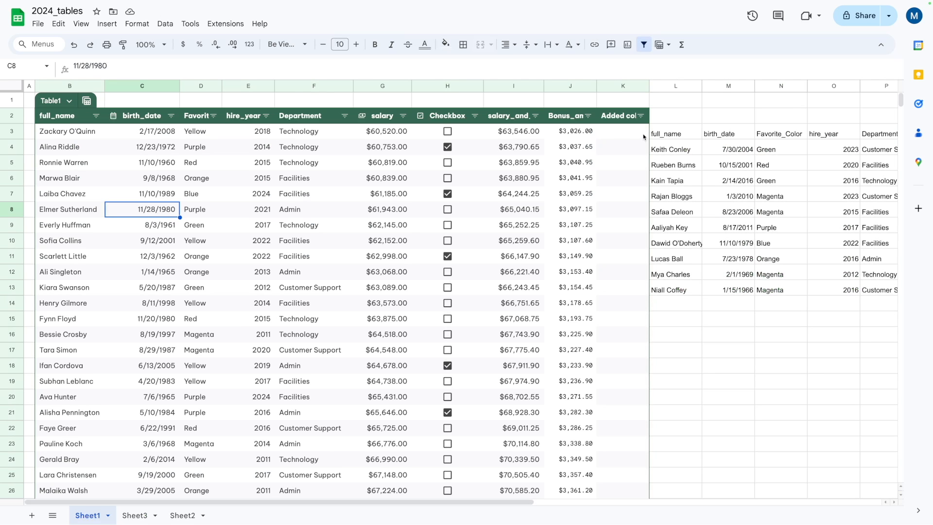
On Sheet1, move the QUERY formula from L3 two columns over to N3.
click(644, 136)
click(667, 130)
drag(667, 124, 780, 133)
Add a table column headed "second new col" in L2 and check the pivot table's field list on Sheet3.
click(675, 118)
text(se)
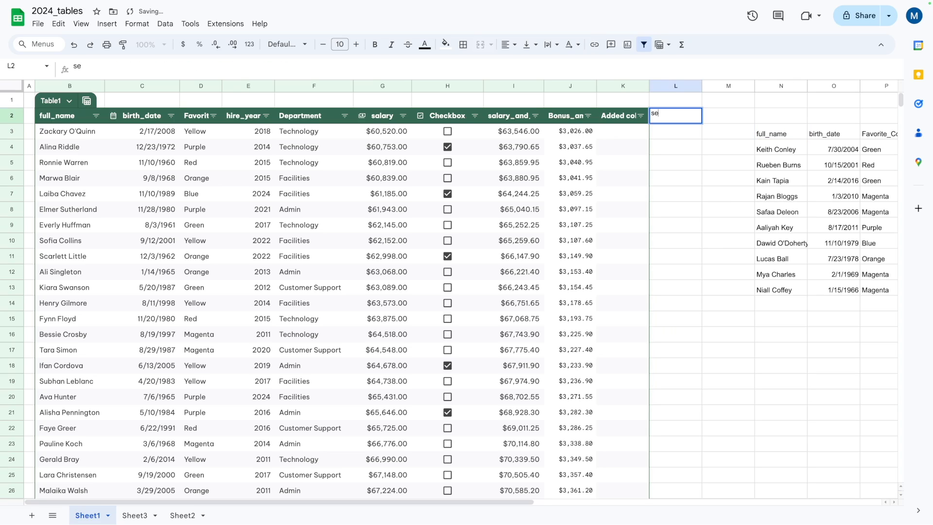
text(cond new)
key(Return)
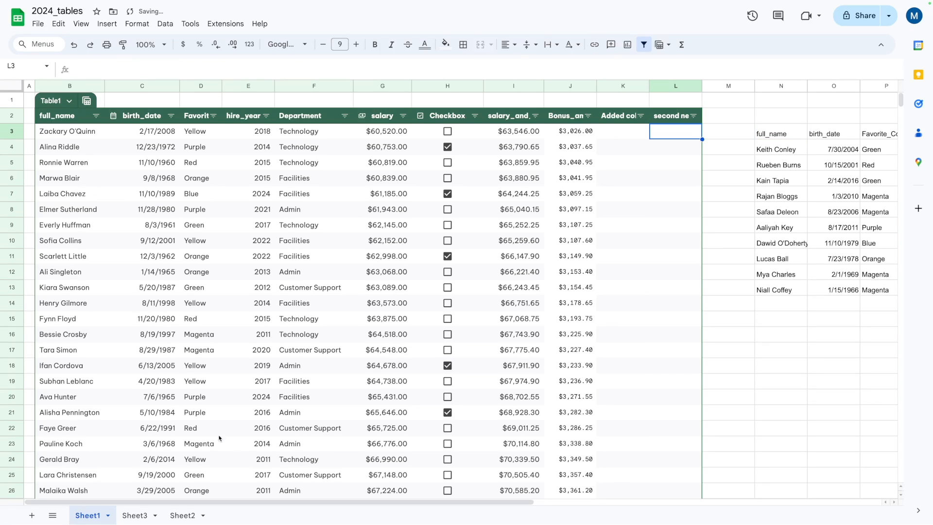
click(137, 515)
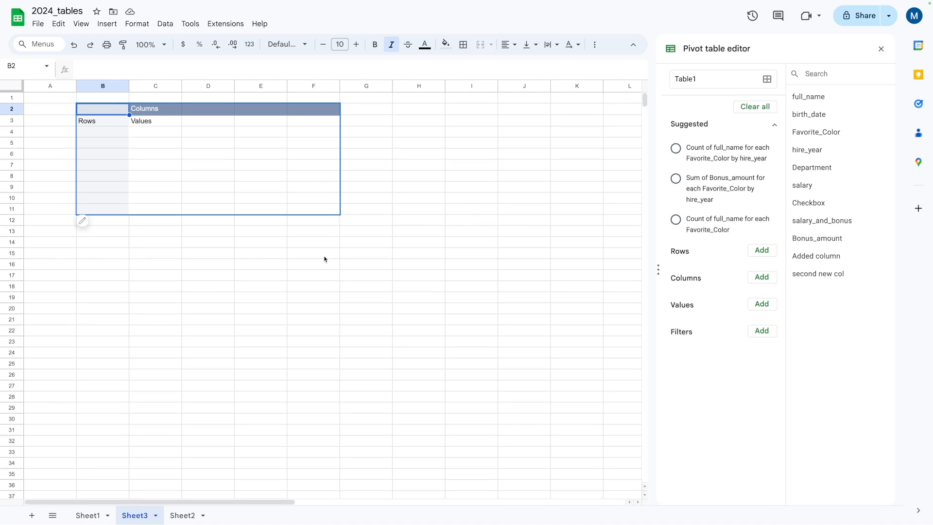
click(321, 275)
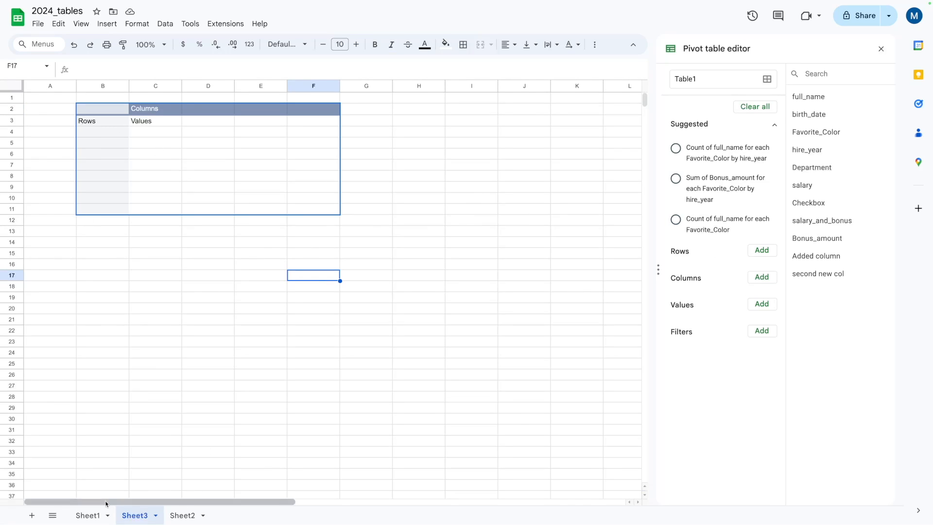
click(167, 288)
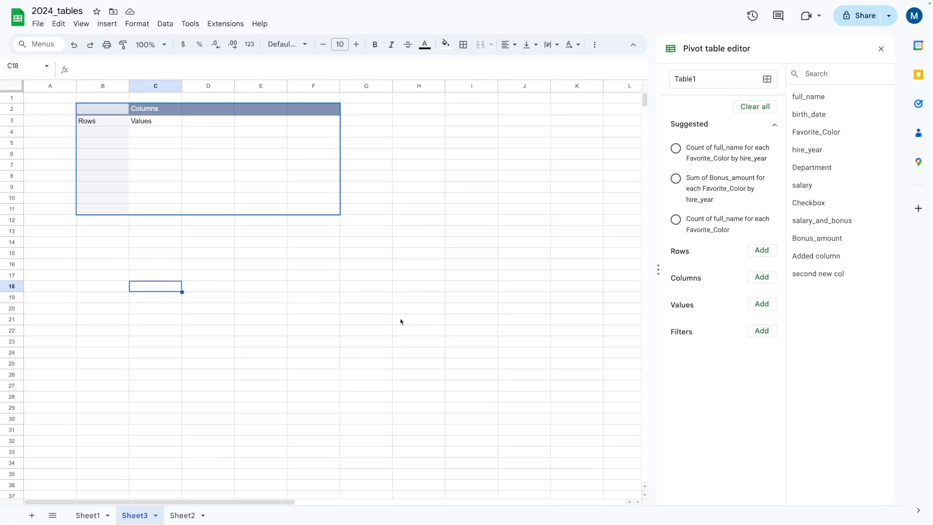
click(381, 324)
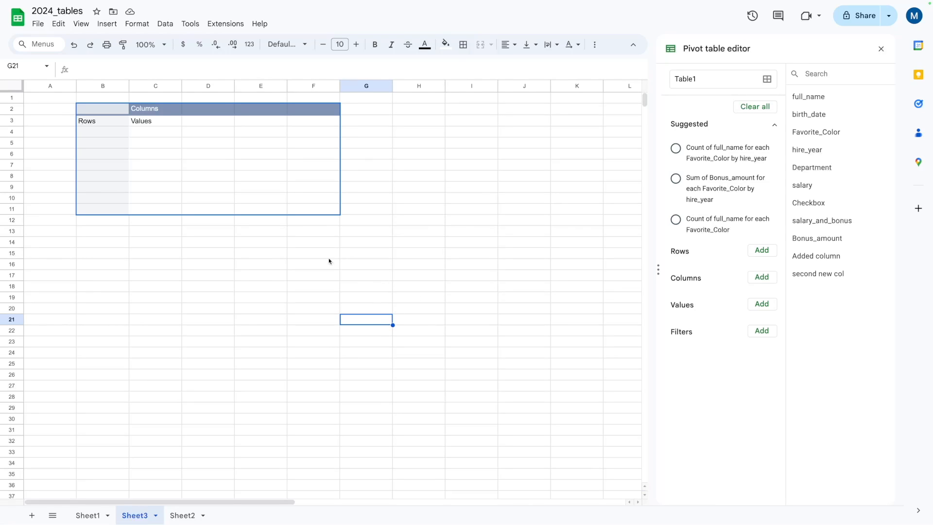
click(167, 288)
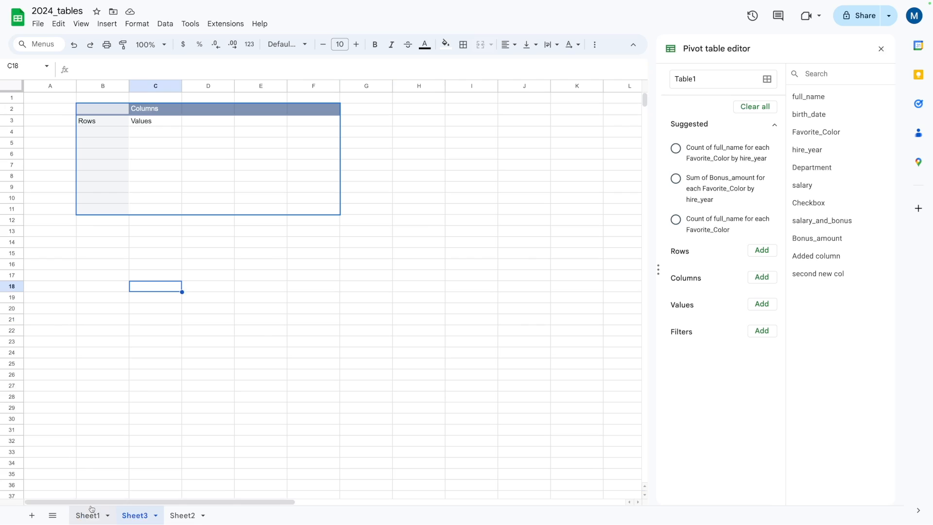
Insert a chart on Sheet1 with the empty cell N16 selected.
click(88, 516)
click(347, 303)
click(782, 339)
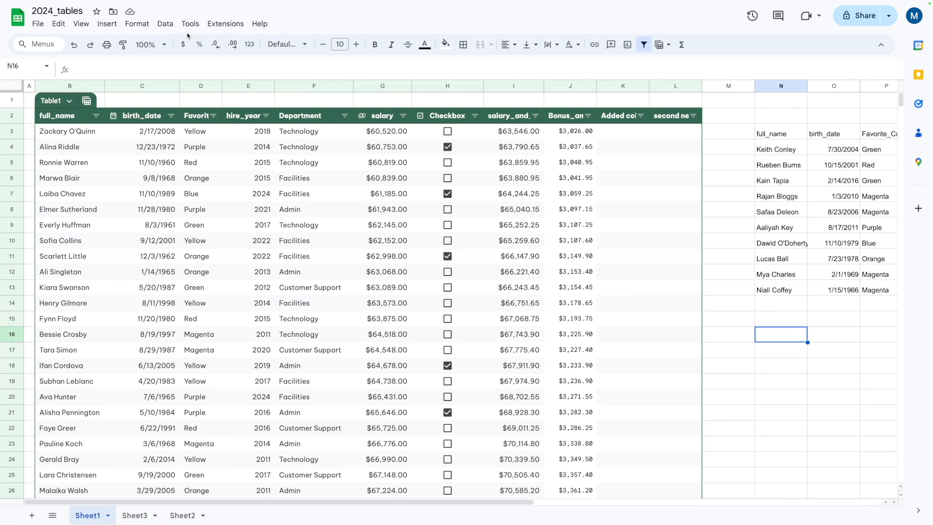
click(105, 27)
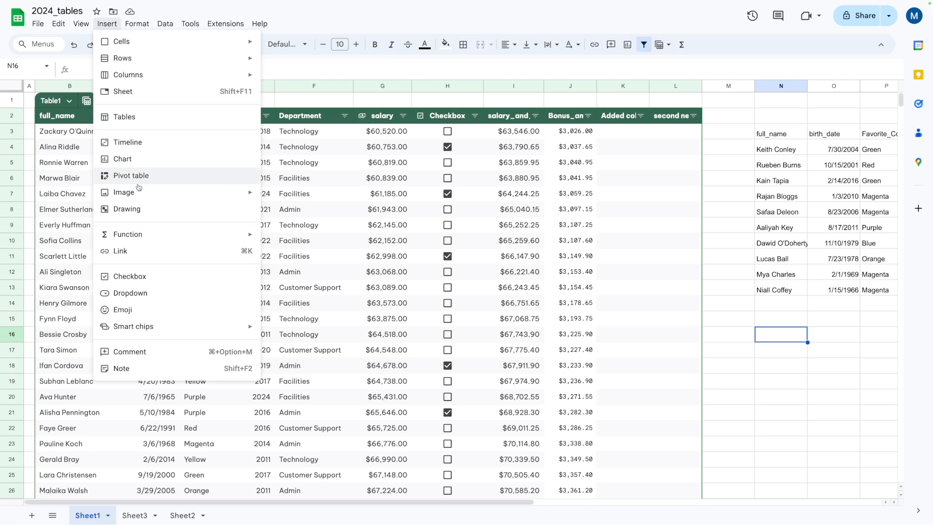
click(125, 162)
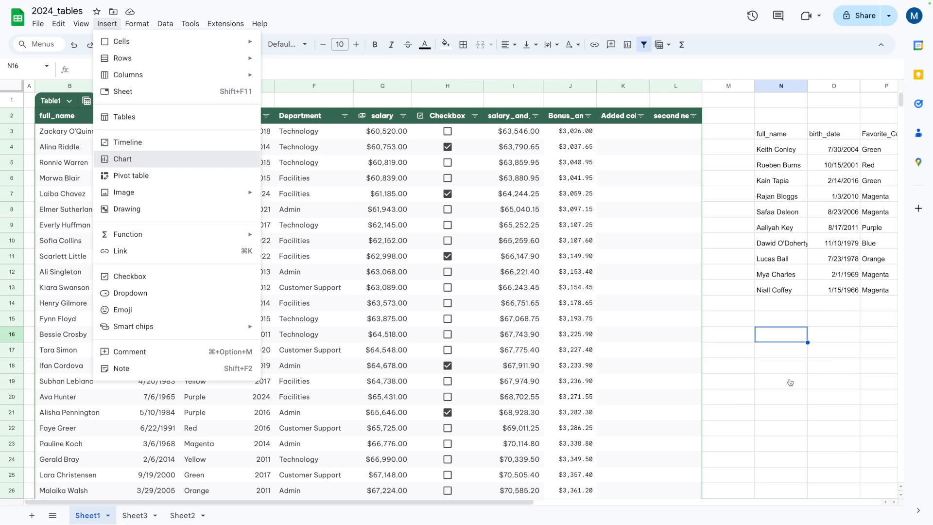
Try to use table1 as the chart's data range.
click(753, 204)
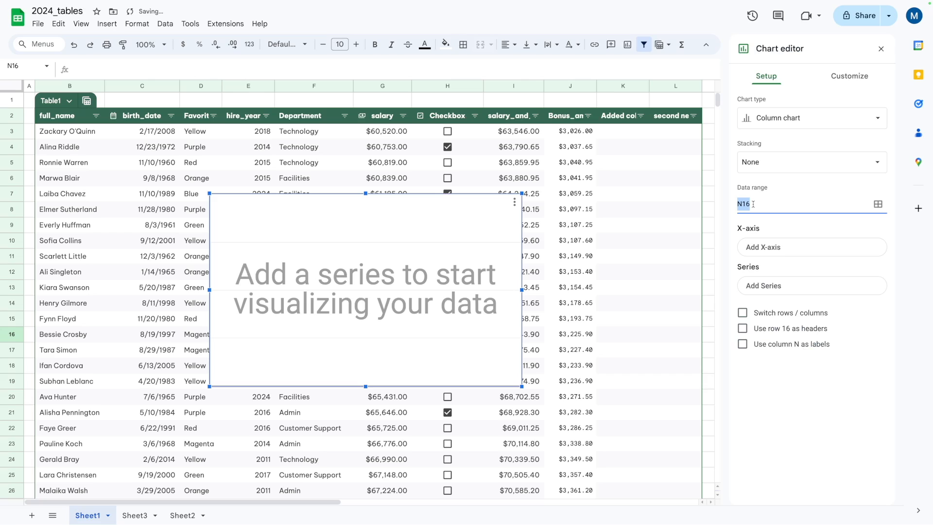
text(table1)
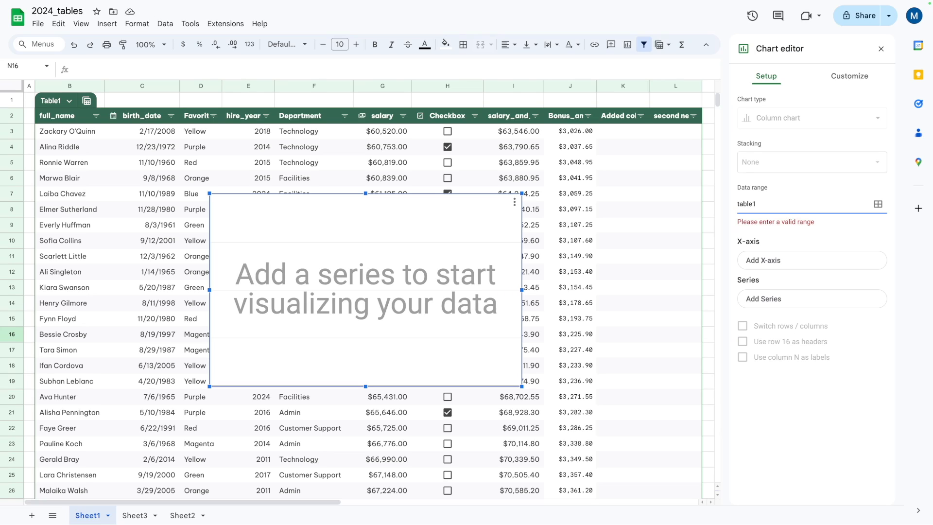
key(ctrl+a)
key(BackSpace)
drag(501, 217, 462, 208)
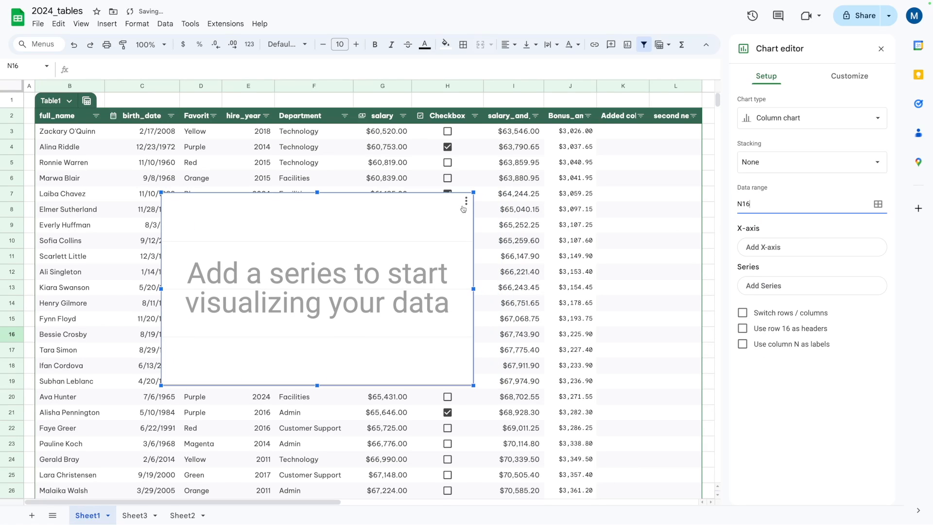
key(ctrl+a)
key(BackSpace)
Set the chart's data range to the whole table, B2:L203.
click(269, 168)
click(317, 279)
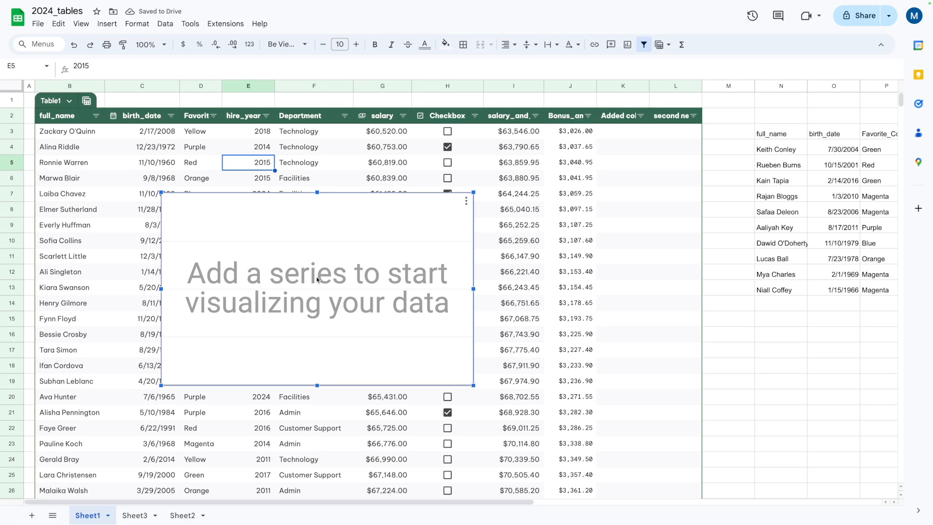
click(467, 201)
click(474, 214)
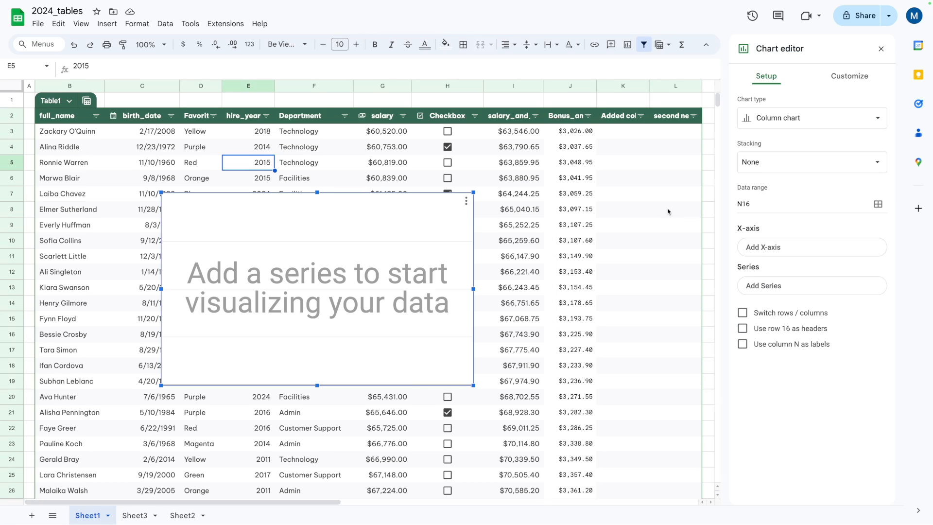
click(768, 209)
key(BackSpace)
key(BackSpace)
key(BackSpace)
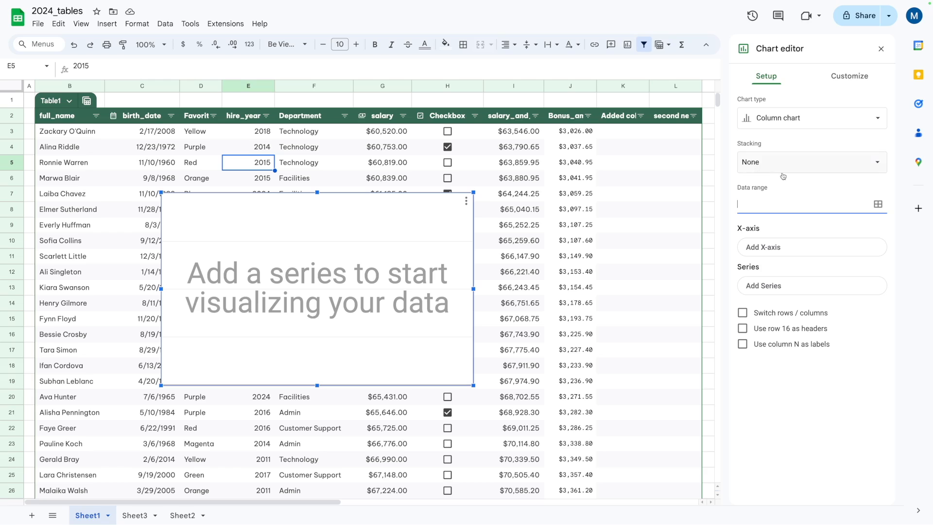
click(877, 204)
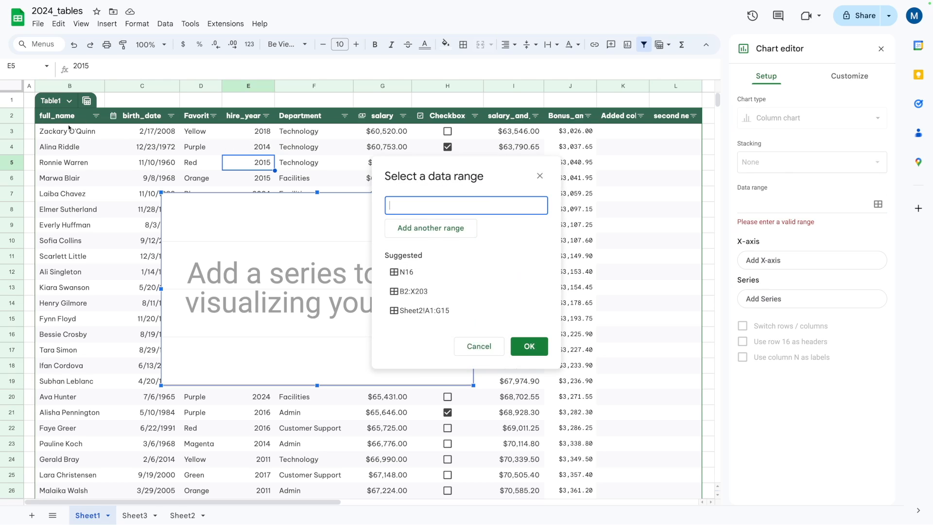
click(77, 137)
key(ctrl+a)
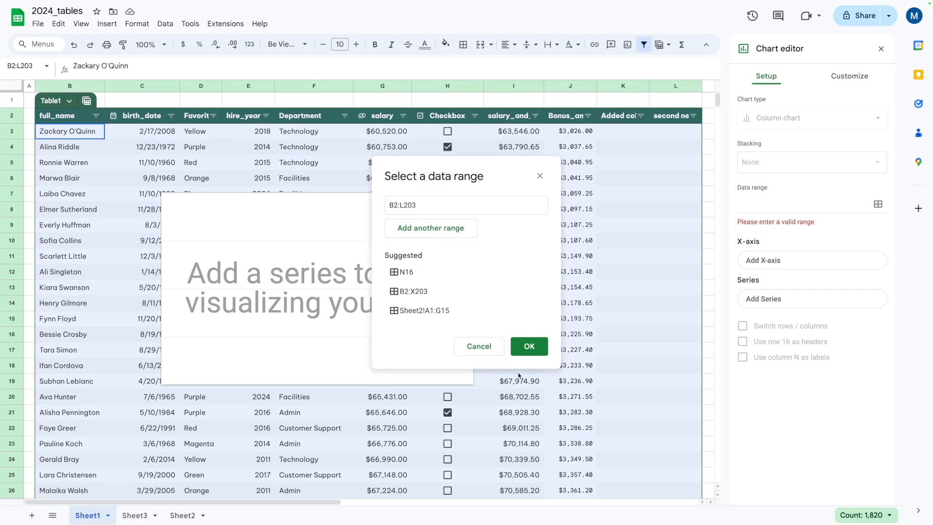
click(529, 347)
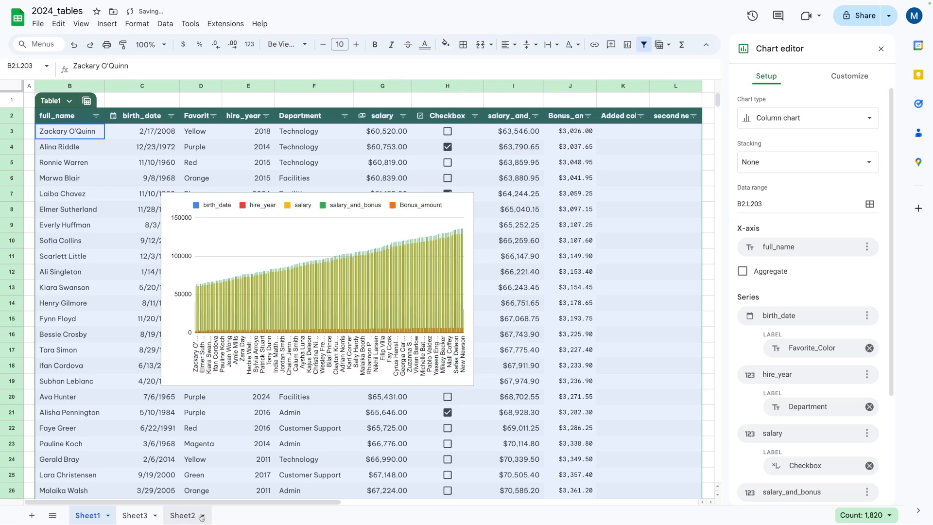
Turn on aggregation for the column chart and remove all of its series.
drag(224, 502, 331, 500)
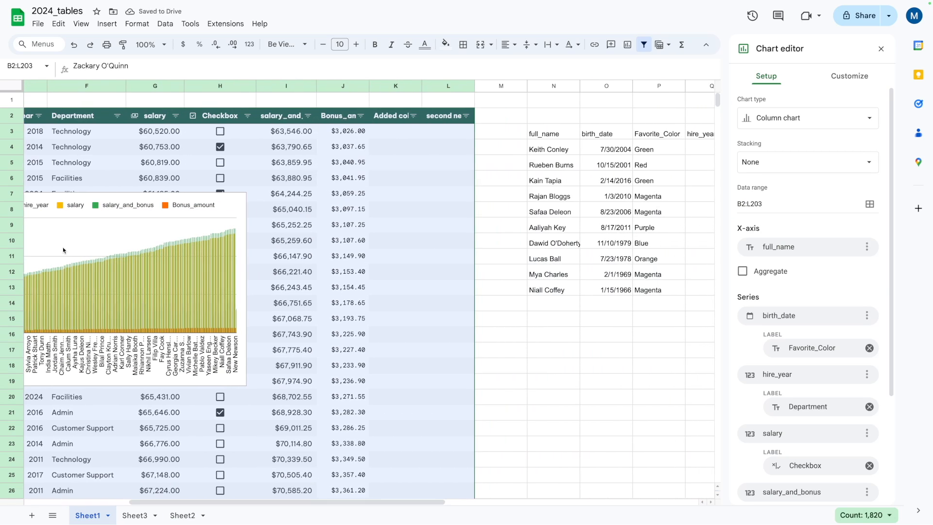
drag(110, 221, 439, 298)
click(743, 271)
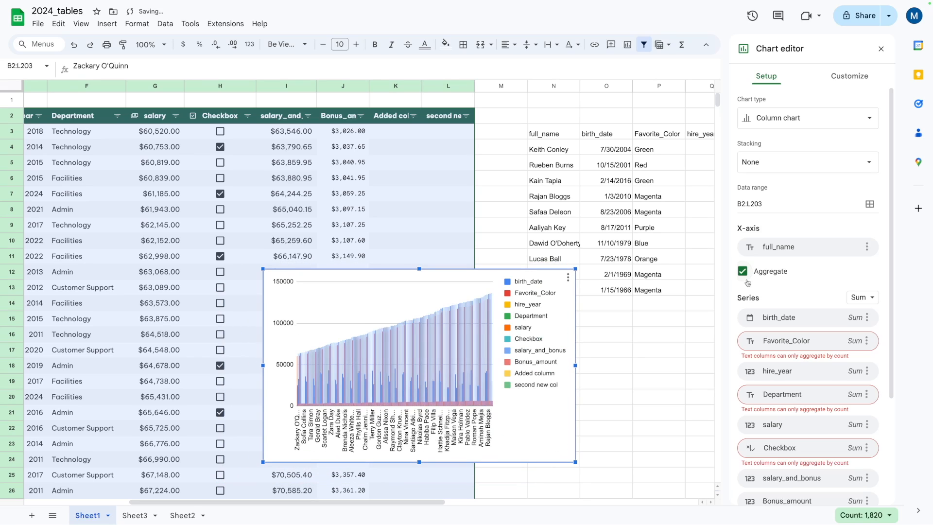
click(867, 317)
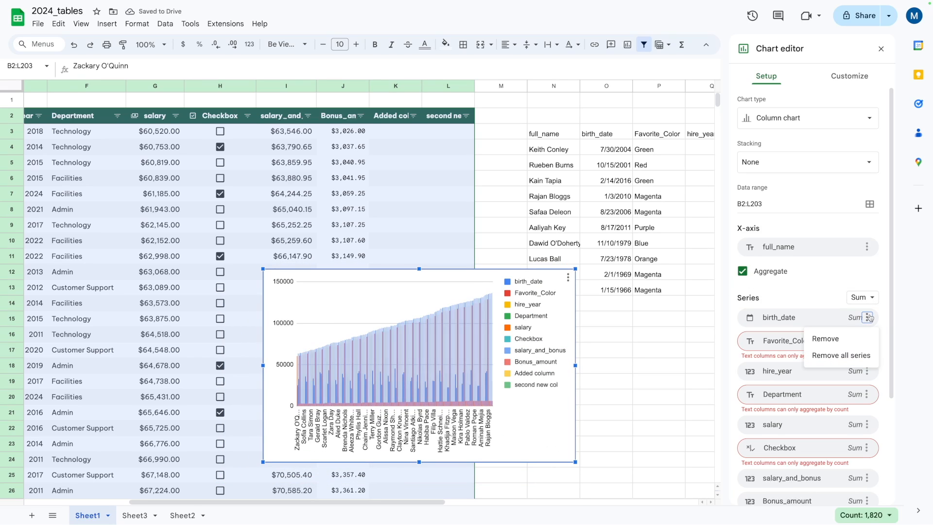
click(844, 354)
Use row 2 as the chart's headers and set its X-axis to Favorite_Color.
click(824, 252)
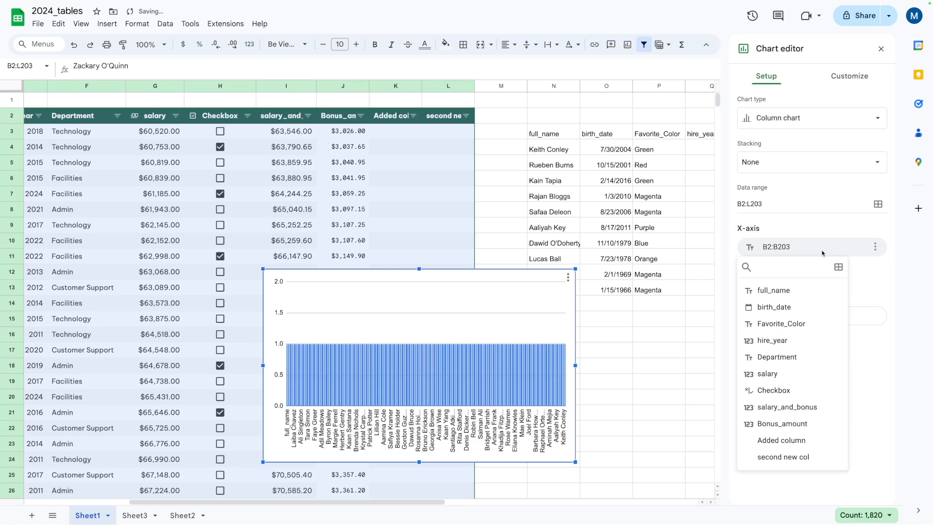
click(878, 290)
click(743, 360)
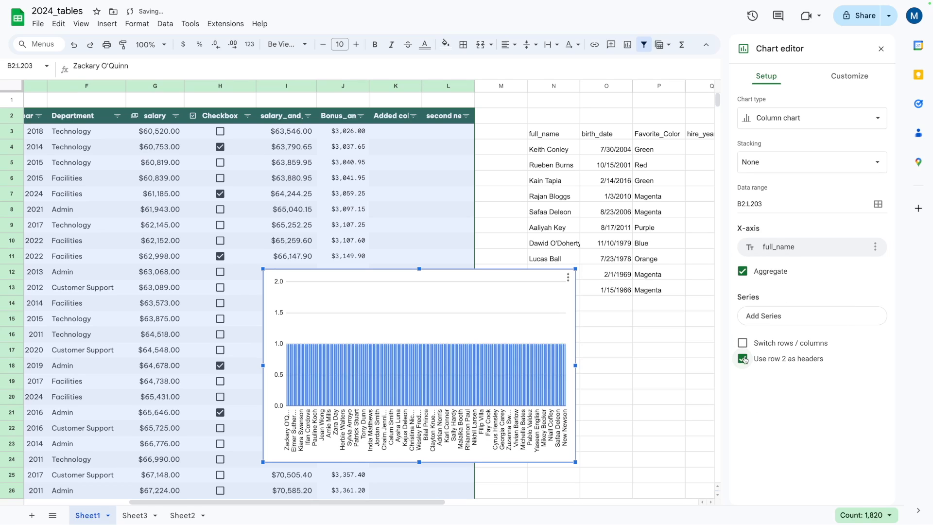
click(869, 249)
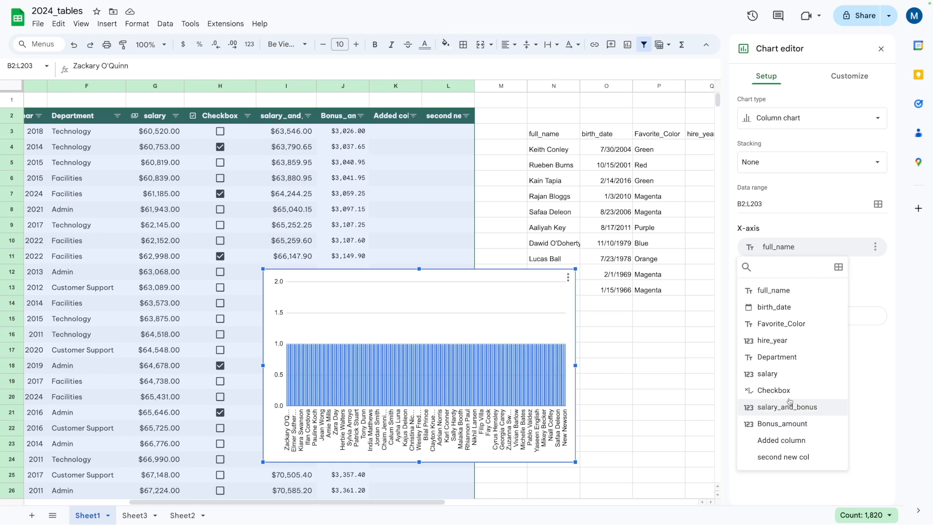
click(781, 324)
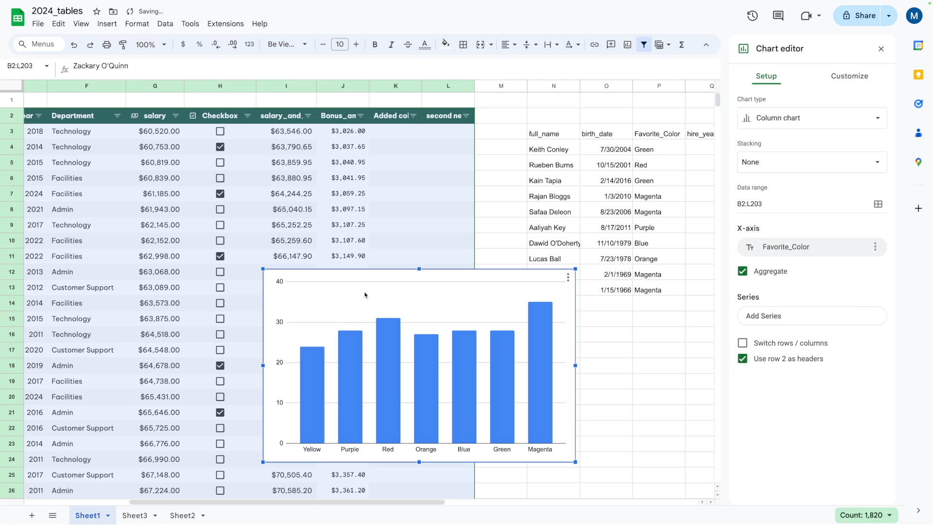
Narrow the Favorite_Color chart by about a third and move it outside the table, below the query results.
drag(436, 331, 410, 267)
drag(549, 302, 441, 302)
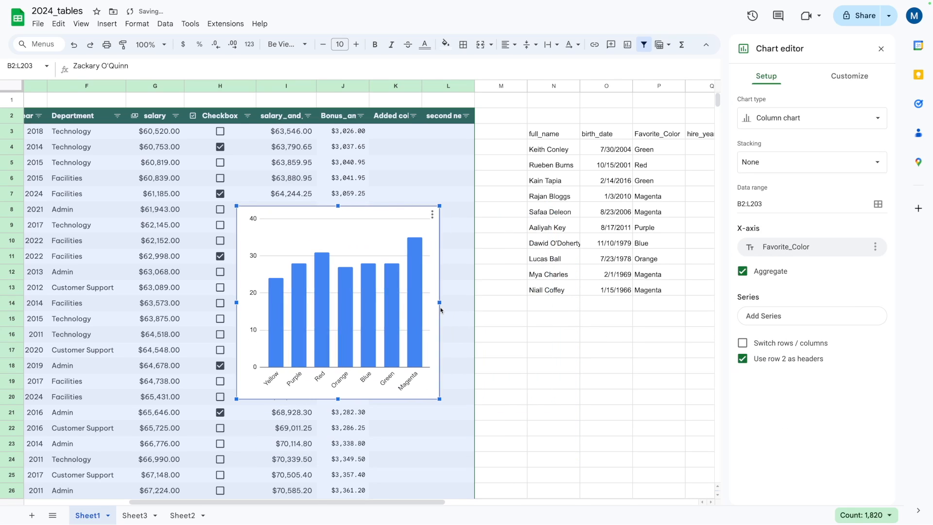
drag(330, 228, 634, 324)
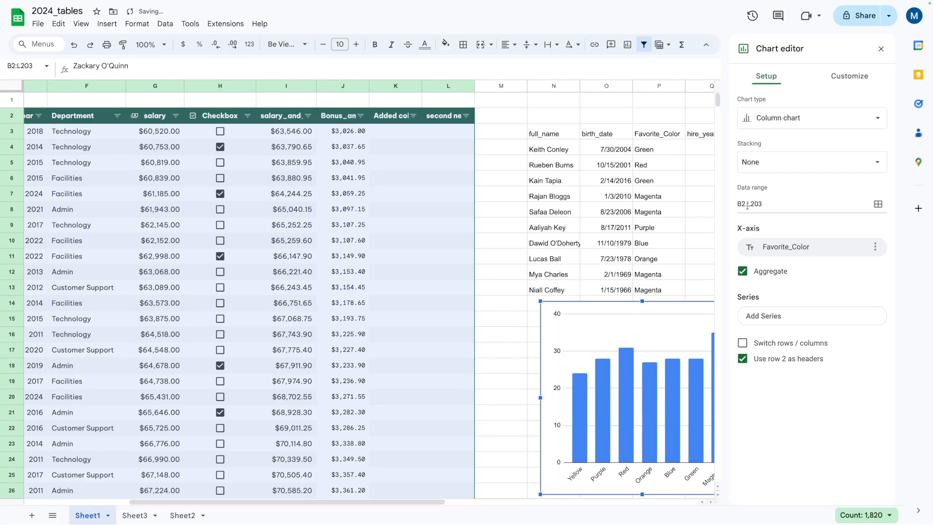
Move the QUERY formula from N3 one column over to O3.
click(480, 181)
click(547, 135)
drag(541, 124, 597, 134)
Add a table column headed "3rd column" in M2.
click(488, 117)
text(3)
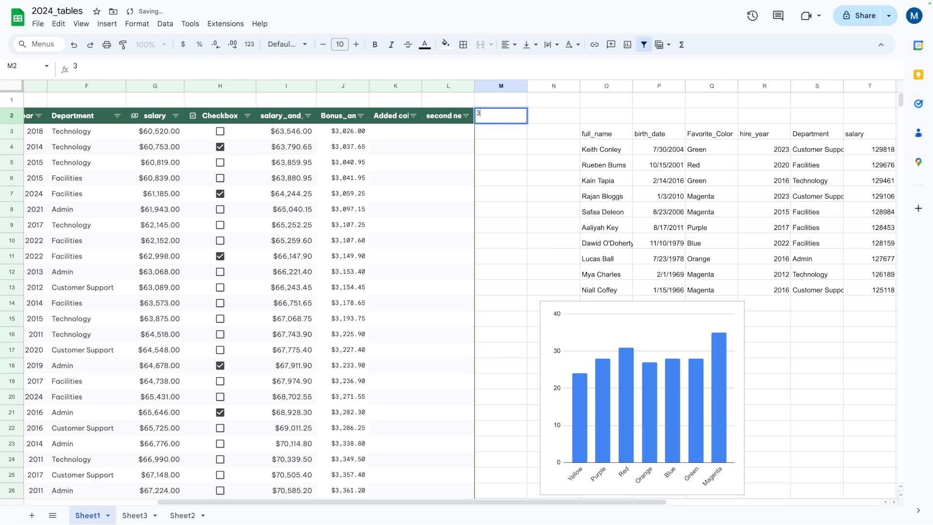
text(rd column)
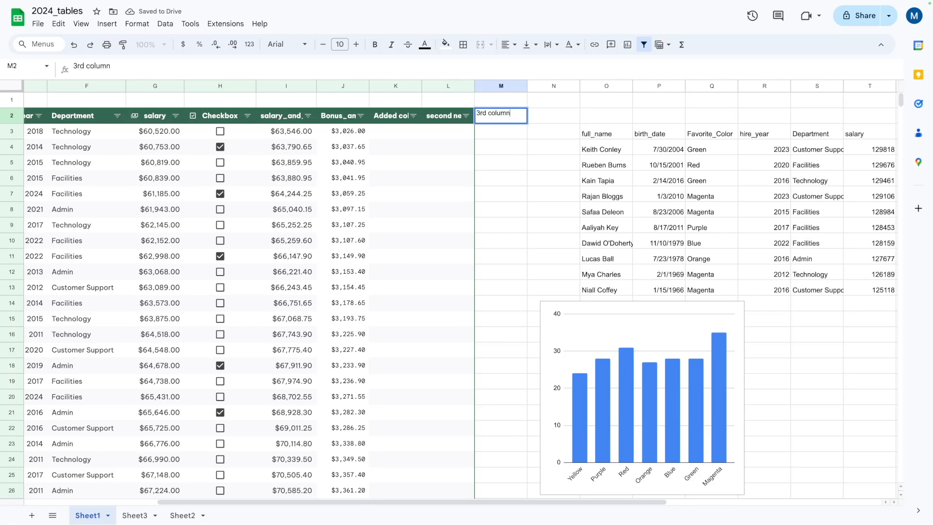
key(Return)
Extend the table with a new row 204 by entering a new person's full name in B204.
scroll(248, 323, down, 20)
scroll(243, 311, up, 14)
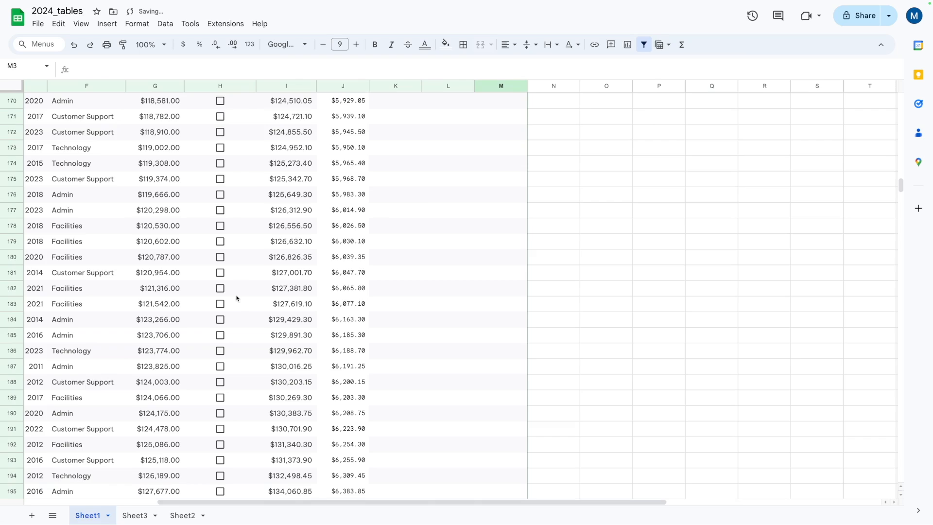
scroll(238, 320, down, 11)
click(180, 273)
key(Left)
key(Left)
key(Left)
key(Left)
key(Left)
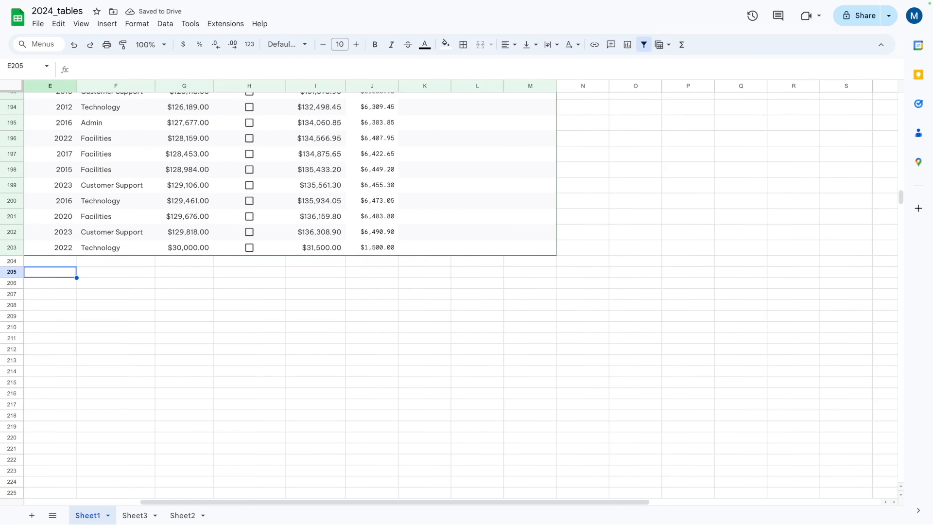
key(Up)
text(N)
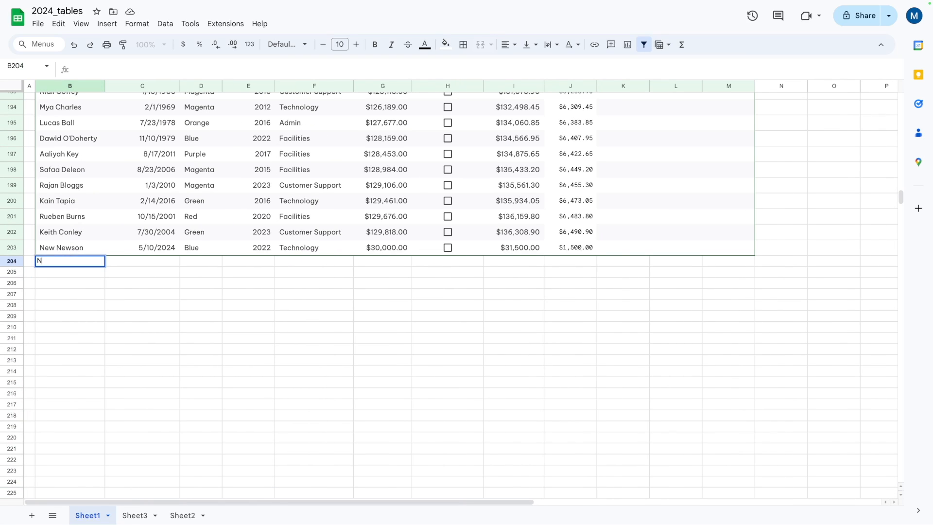
text(ewer Newson)
key(Tab)
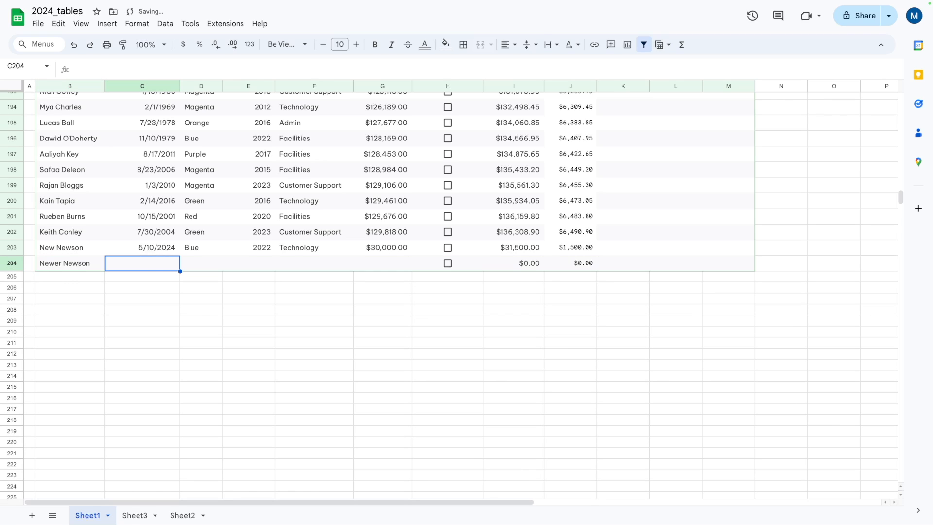
Copy the birth date and the Favorite_Color through Bonus_amount values from row 203 into row 204.
key(ctrl+d)
double_click(158, 265)
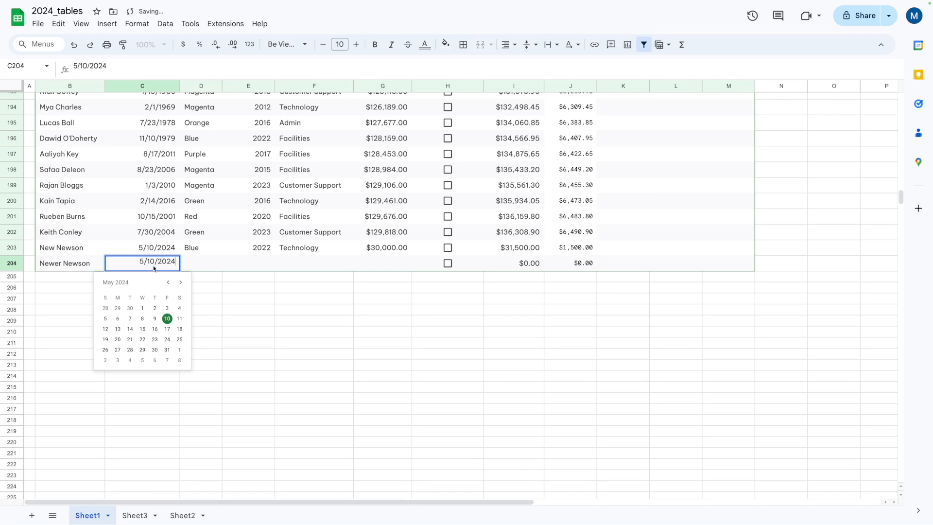
click(218, 265)
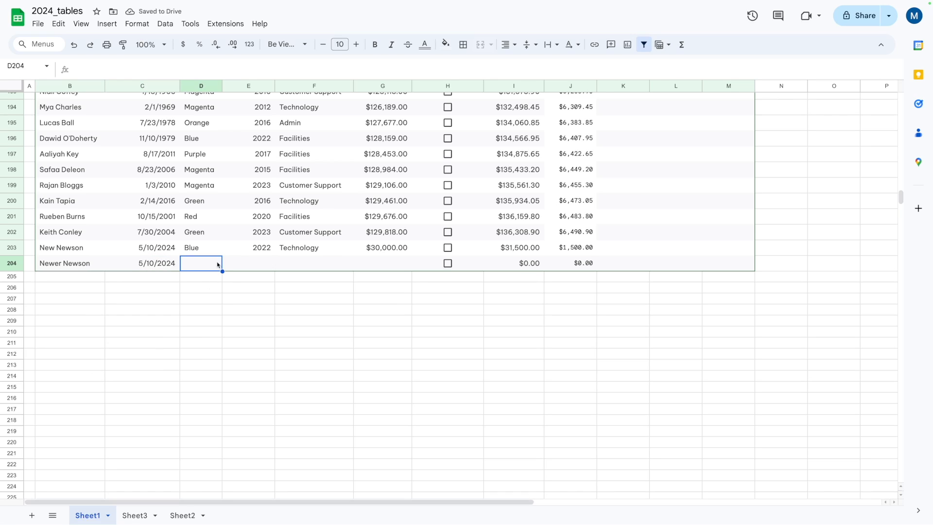
drag(209, 252, 574, 244)
key(ctrl+c)
click(204, 269)
key(ctrl+v)
click(207, 276)
Set row 204's hire_year to 2023 and its salary to 29,000.
click(258, 267)
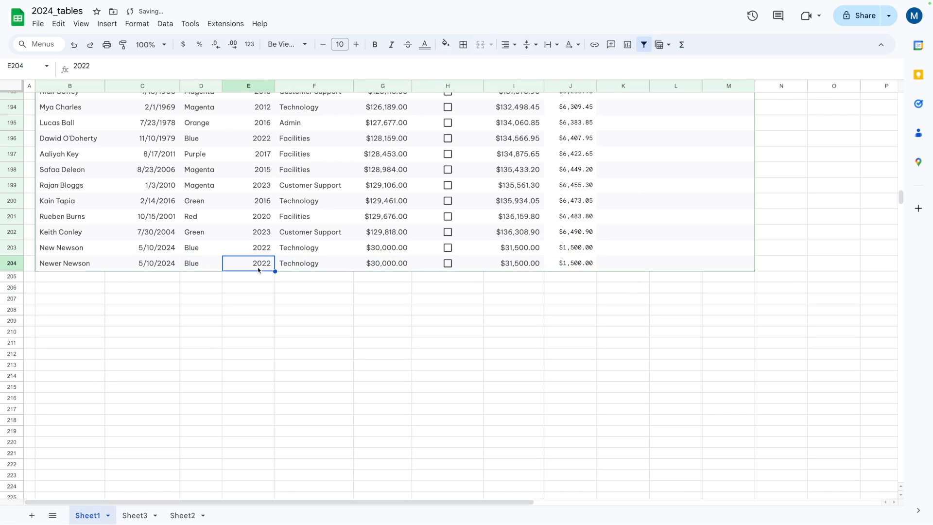
text(2023)
key(Tab)
key(Tab)
text(29,0)
key(BackSpace)
key(BackSpace)
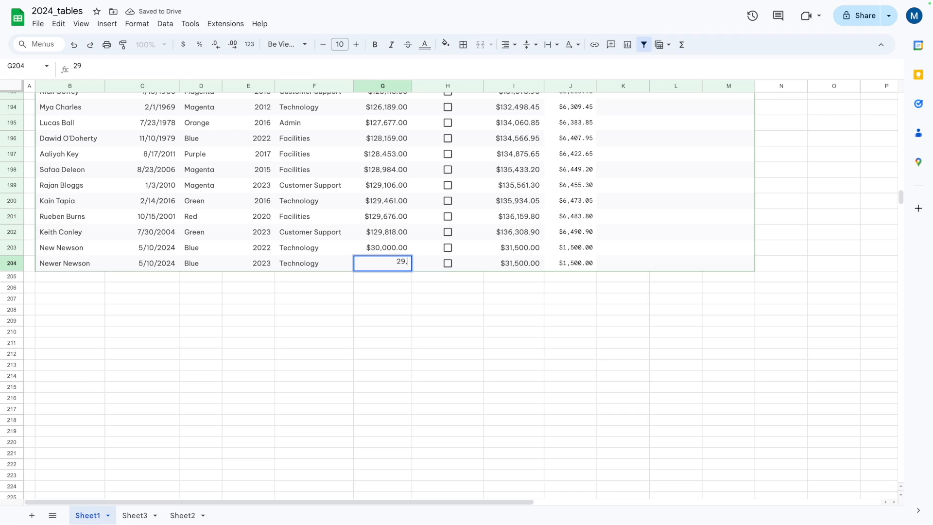
text(0000)
key(Return)
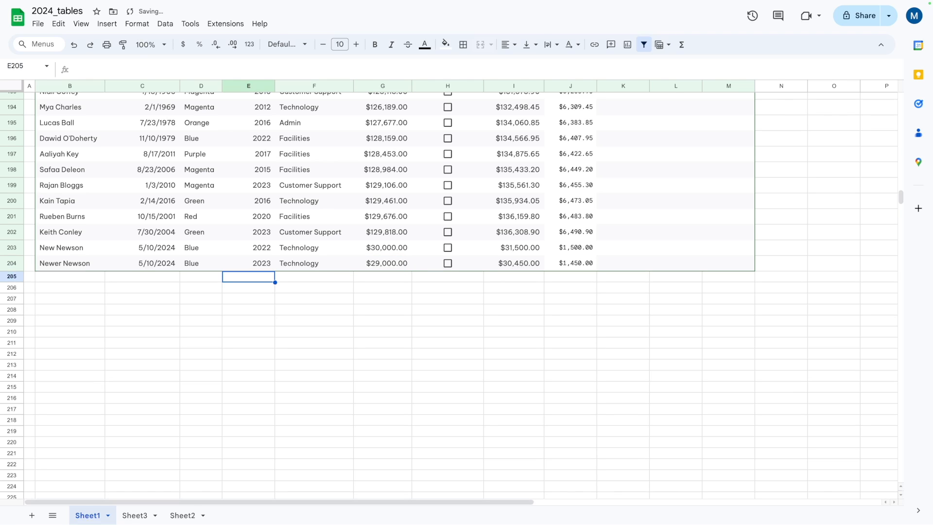
Open the column chart's editor and inspect the data range the chart uses.
click(375, 343)
scroll(635, 290, up, 20)
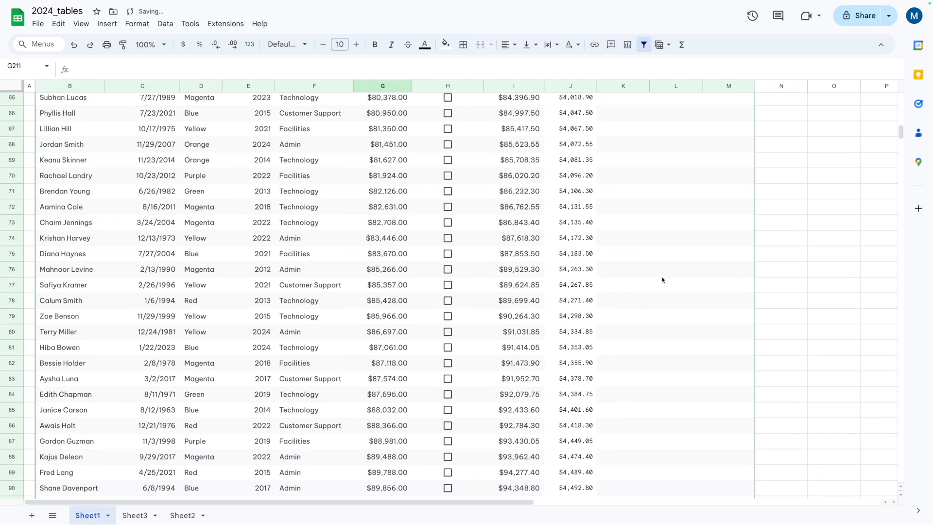
scroll(759, 272, down, 20)
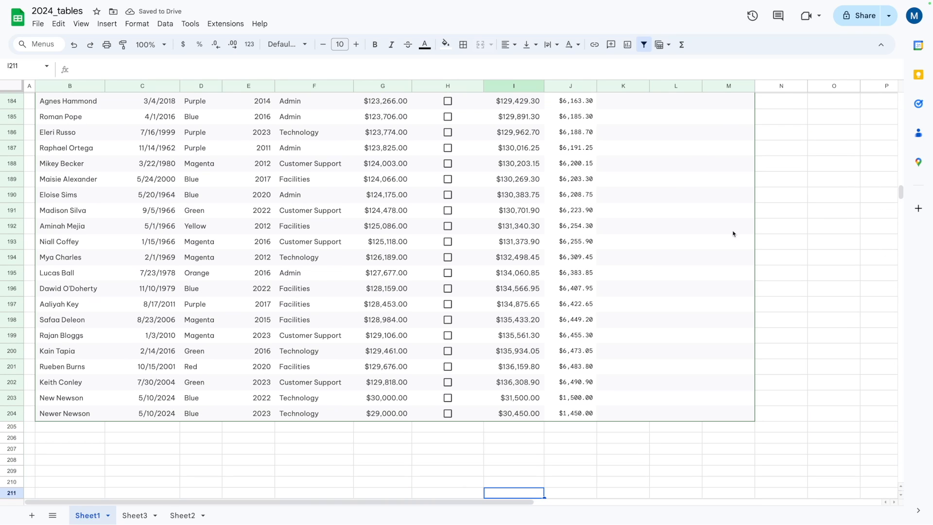
click(864, 261)
key(ctrl+Up)
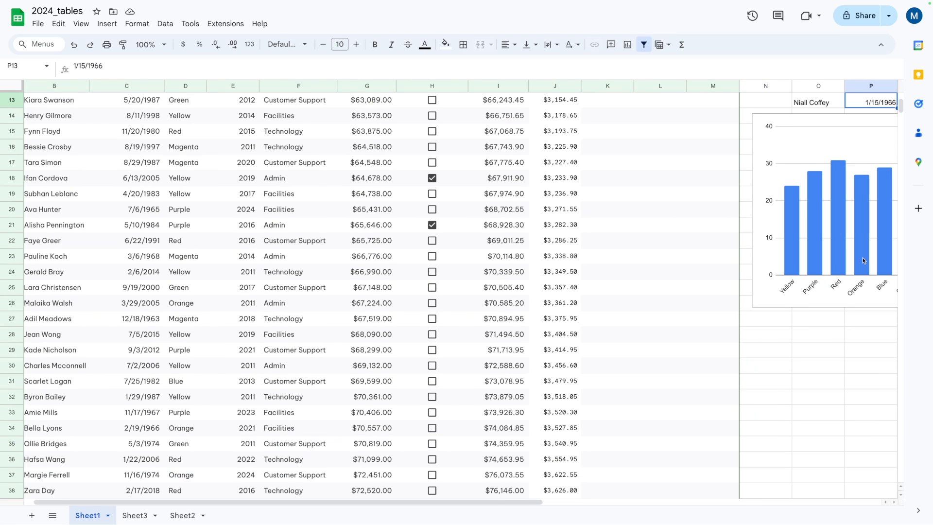
key(Right)
key(Right)
key(Right)
click(750, 154)
right_click(788, 124)
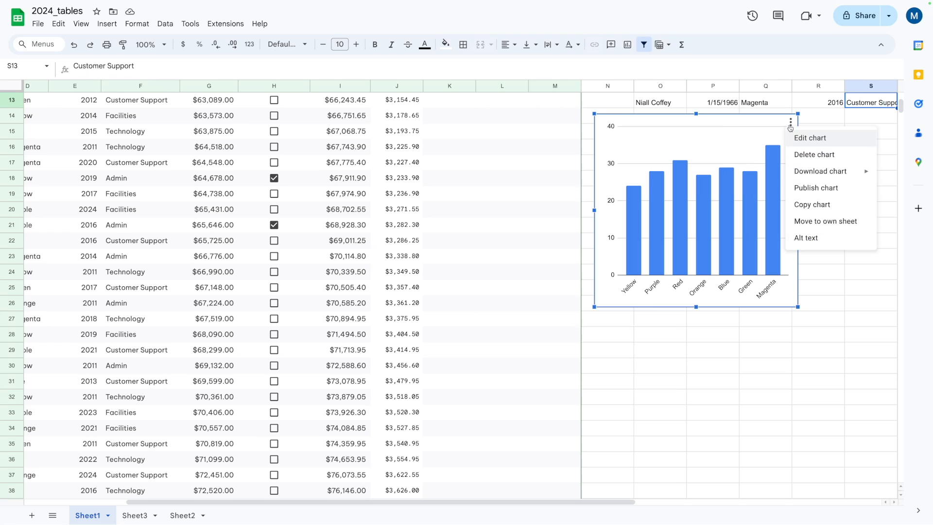
click(802, 142)
drag(772, 204, 759, 204)
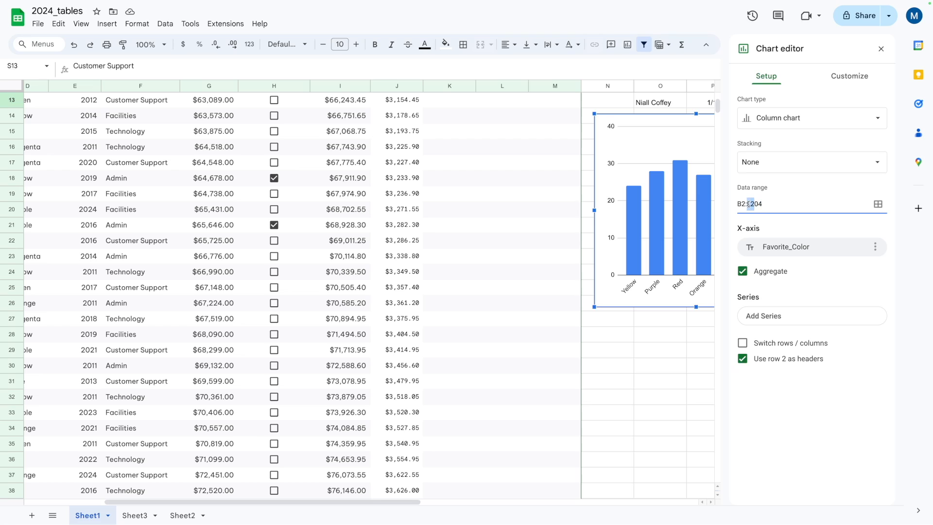
scroll(506, 125, up, 4)
Fill the "3rd column" with sample text: "jk;l" in M3 and "jkl;" in M4 to M6.
click(547, 133)
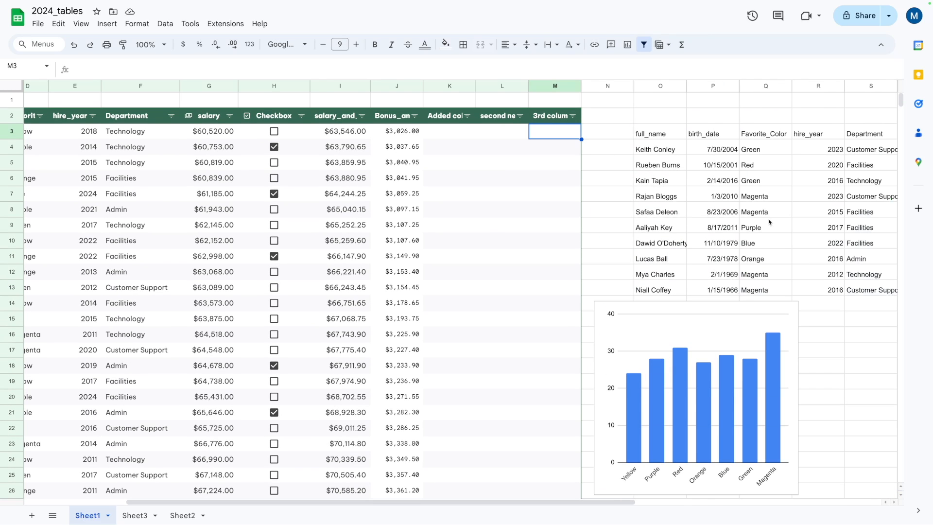
double_click(673, 336)
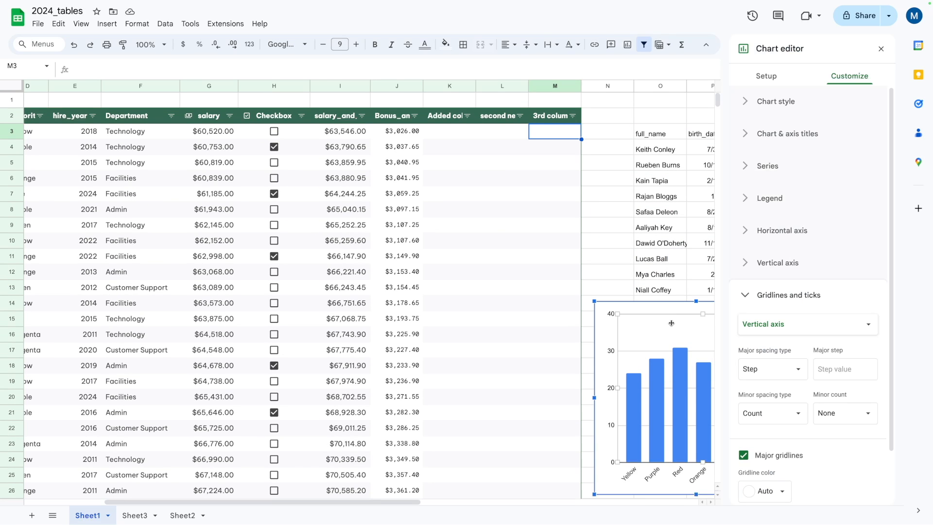
text(jk;l)
key(Return)
text(jkl;)
key(Return)
text(jkl;)
key(Return)
text(jkl;)
Check the column chart's setup options and data range against the table's added column.
click(732, 347)
click(791, 310)
click(800, 333)
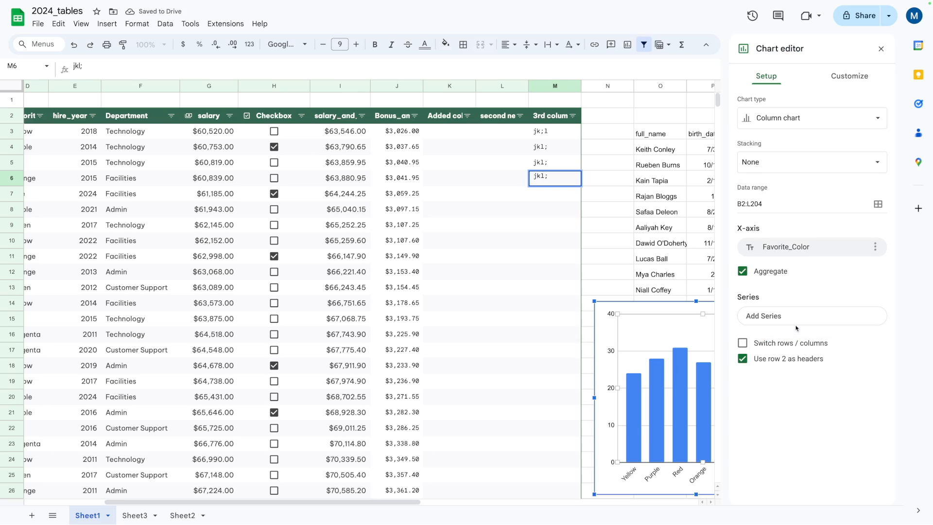
click(775, 203)
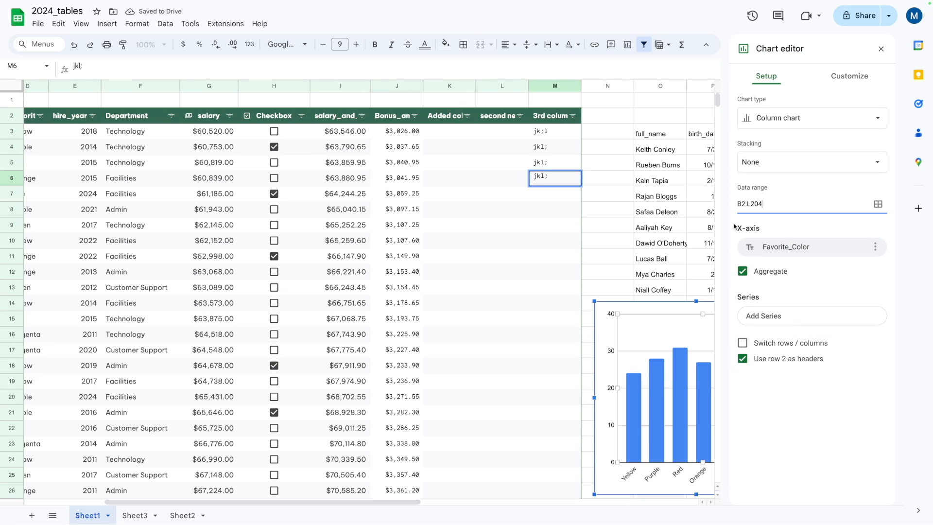
Move the column chart over the table, across the Checkbox to second new col columns and just below row 1.
click(637, 337)
drag(422, 308, 425, 308)
click(705, 344)
drag(705, 345, 476, 191)
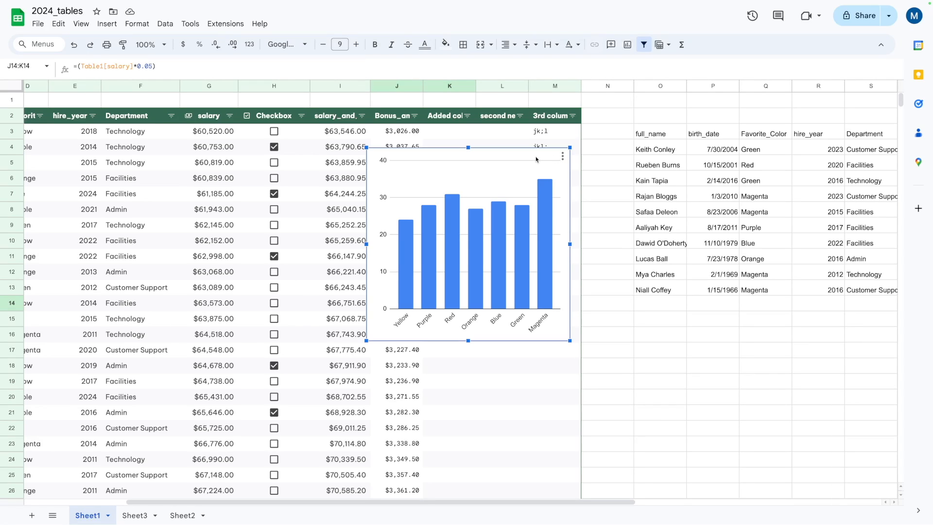
drag(532, 156, 394, 156)
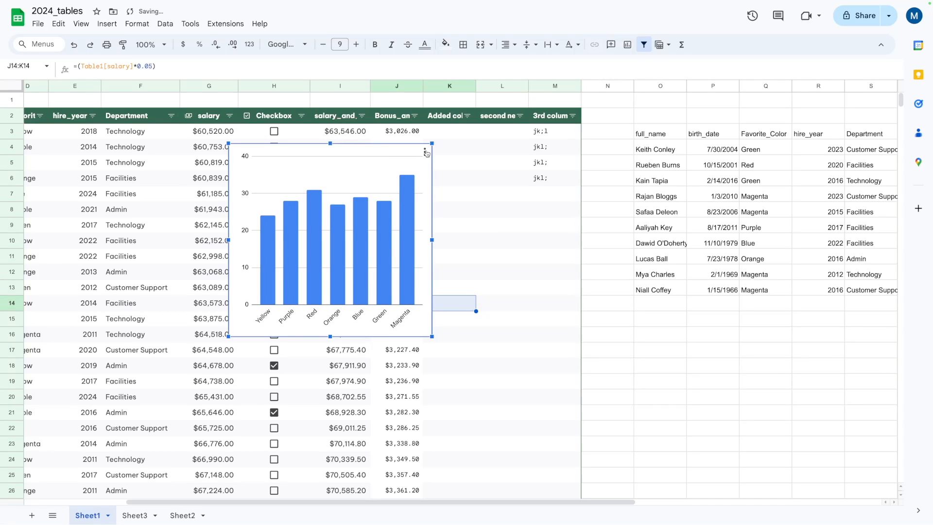
drag(382, 148, 438, 107)
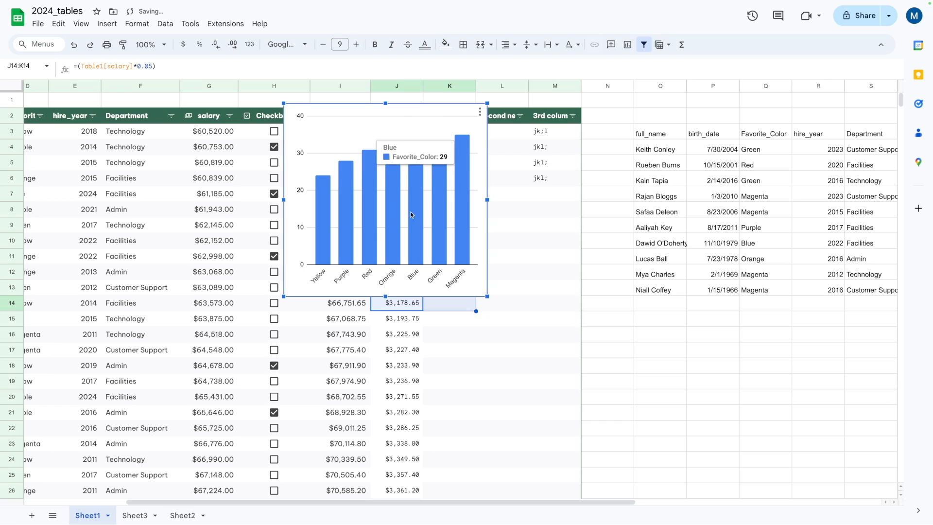
mouse_move(385, 296)
mouse_down()
mouse_move(380, 325)
mouse_move(390, 301)
mouse_up()
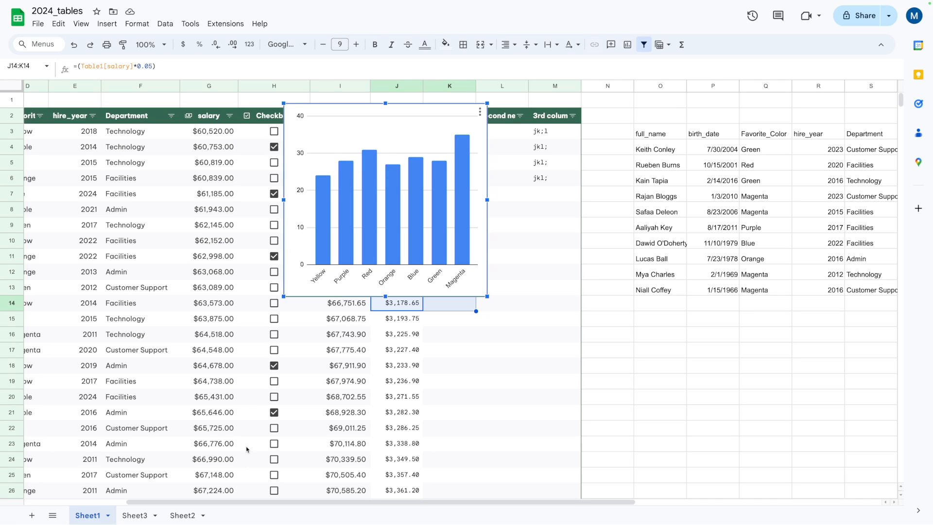
Compare the chart with the Favorite_Color column and delete the chart from Sheet1.
drag(240, 503, 136, 502)
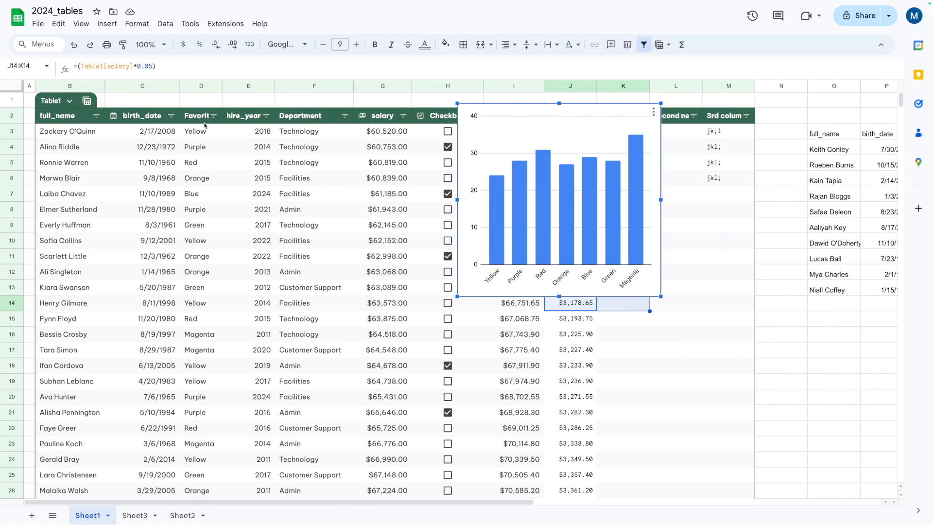
click(201, 85)
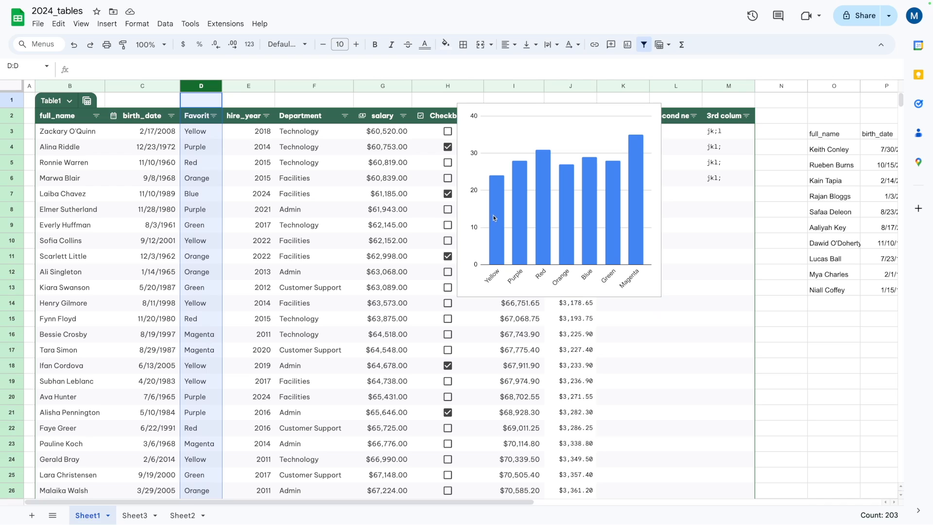
scroll(493, 219, down, 2)
scroll(498, 212, up, 2)
click(538, 119)
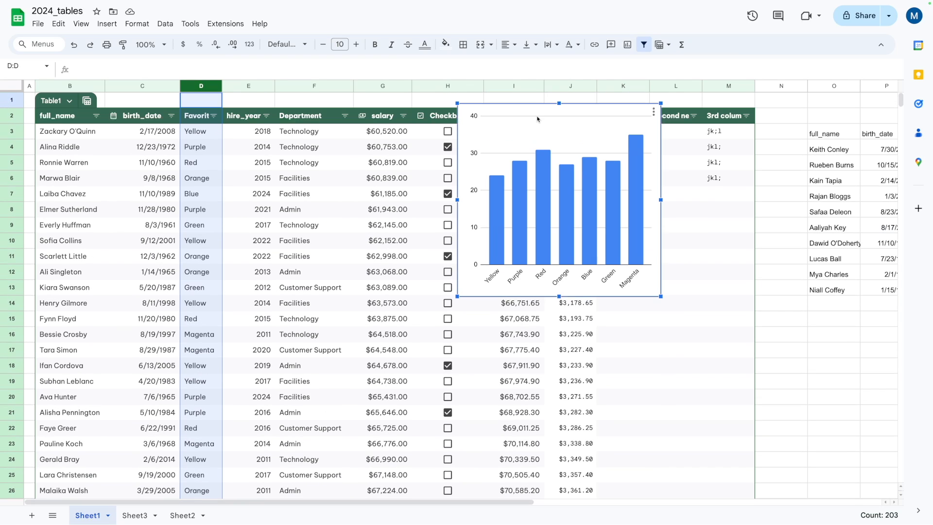
key(Delete)
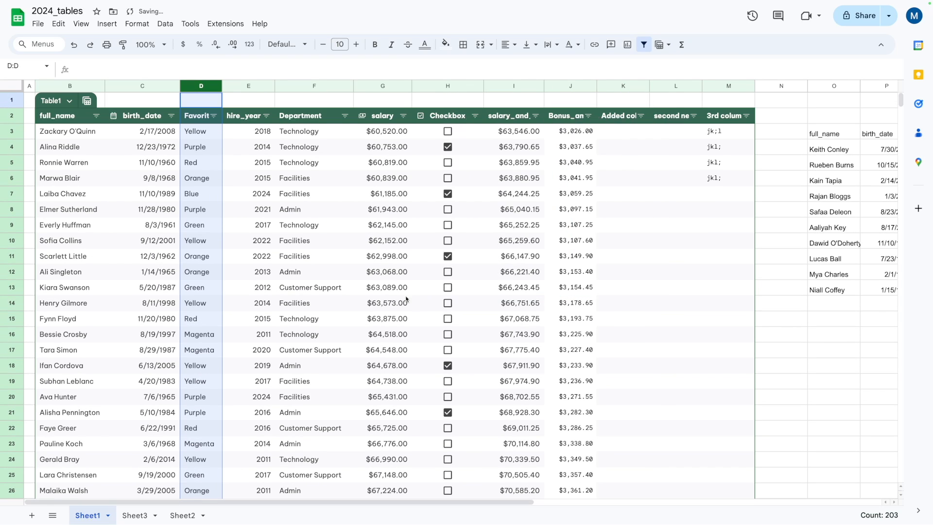
Review the query output beside the table and the QUERY formula in O3.
click(406, 292)
drag(268, 503, 593, 460)
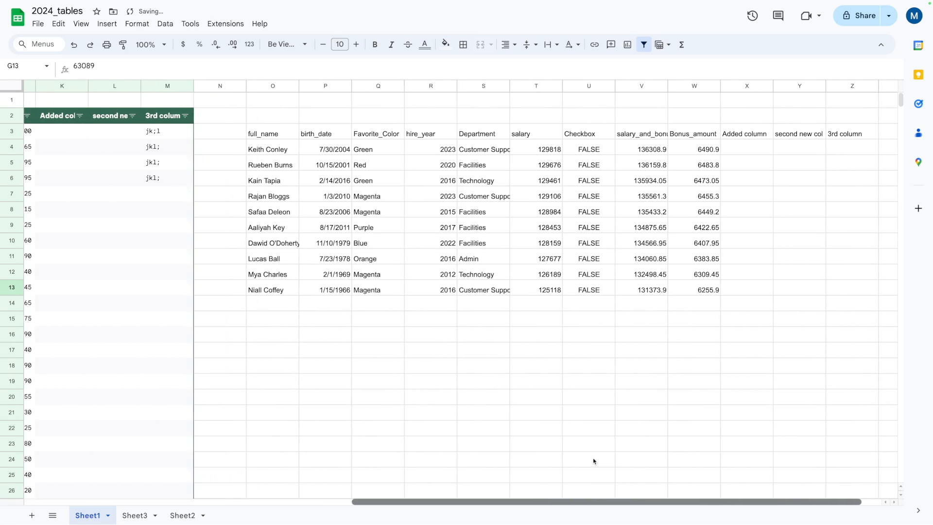
click(359, 365)
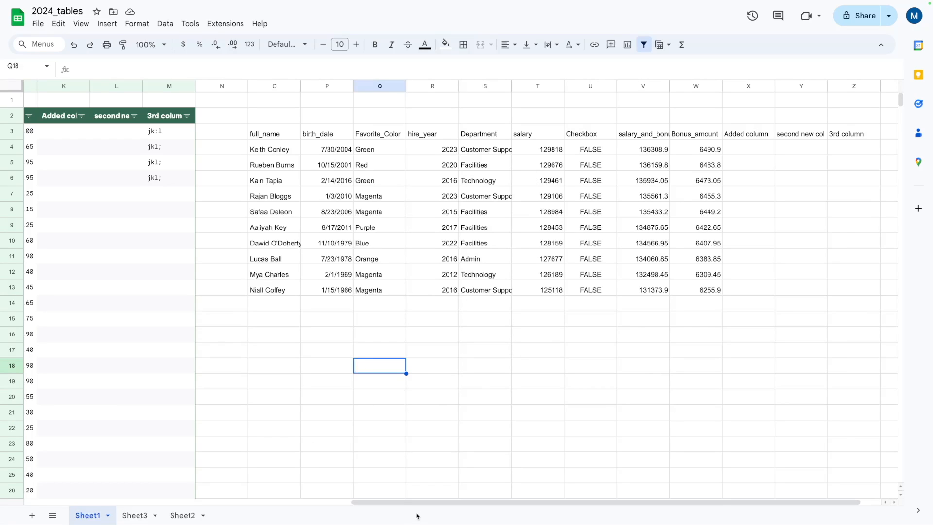
drag(417, 503, 30, 499)
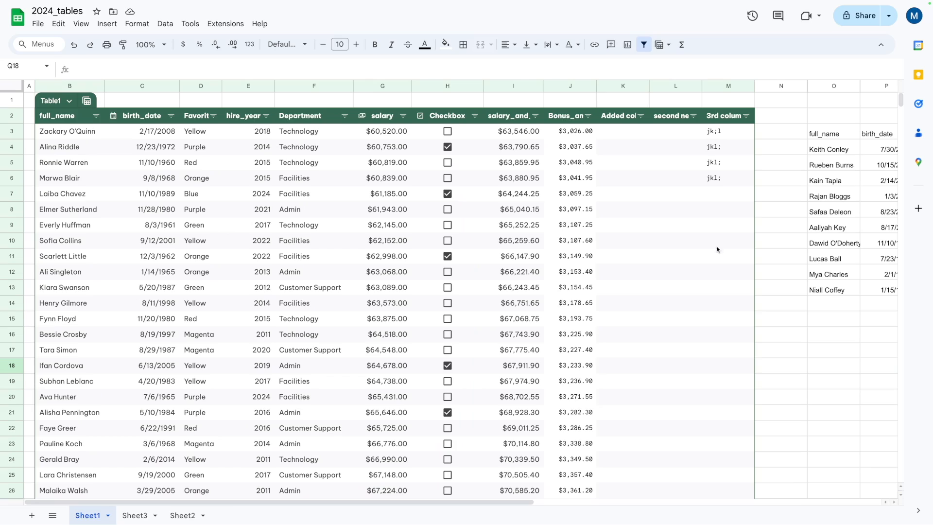
click(822, 136)
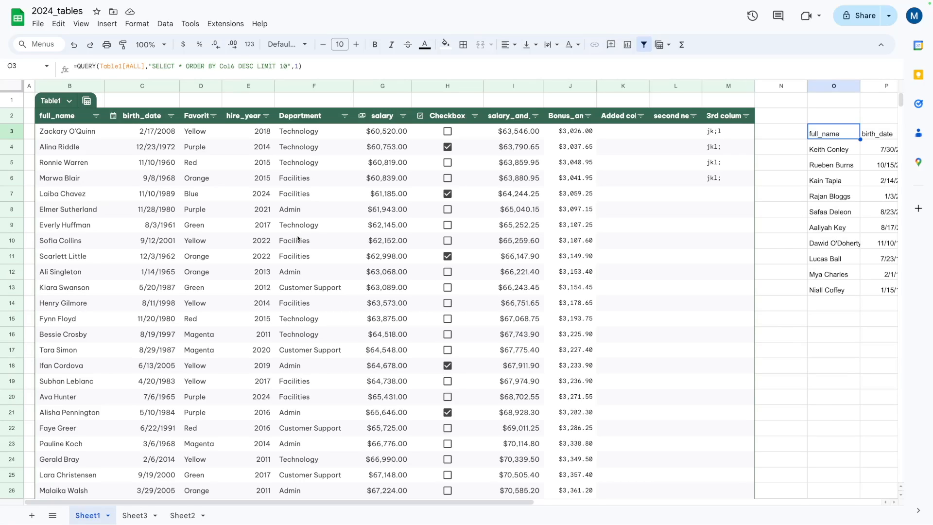
Look through the column type options available for the salary column.
click(365, 119)
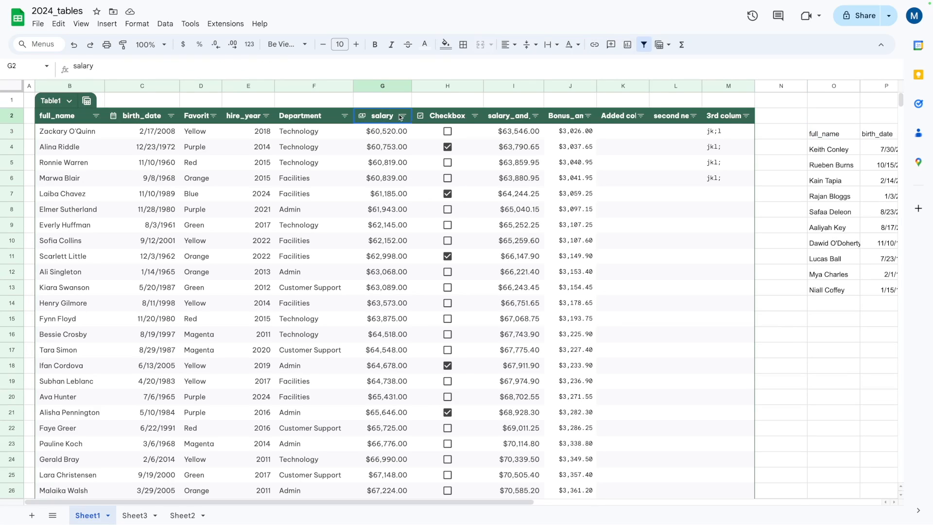
click(400, 116)
mouse_move(433, 140)
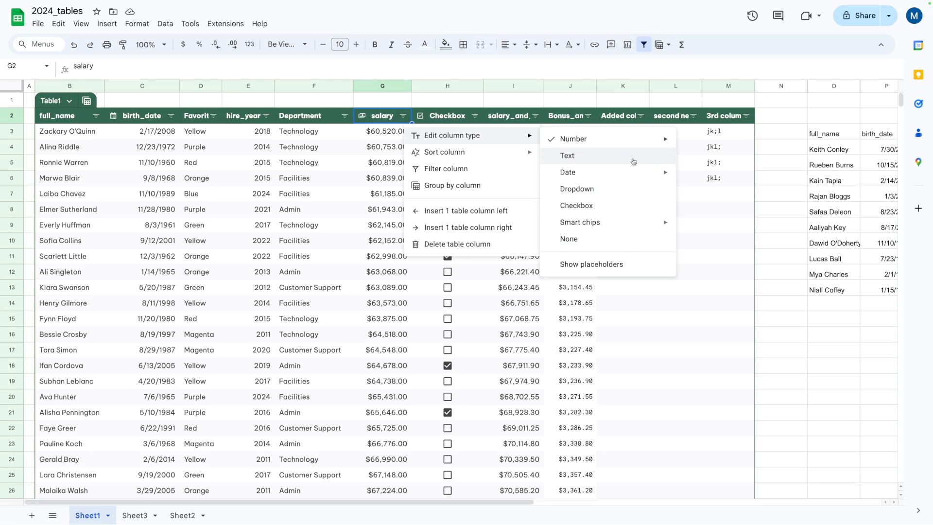
click(323, 200)
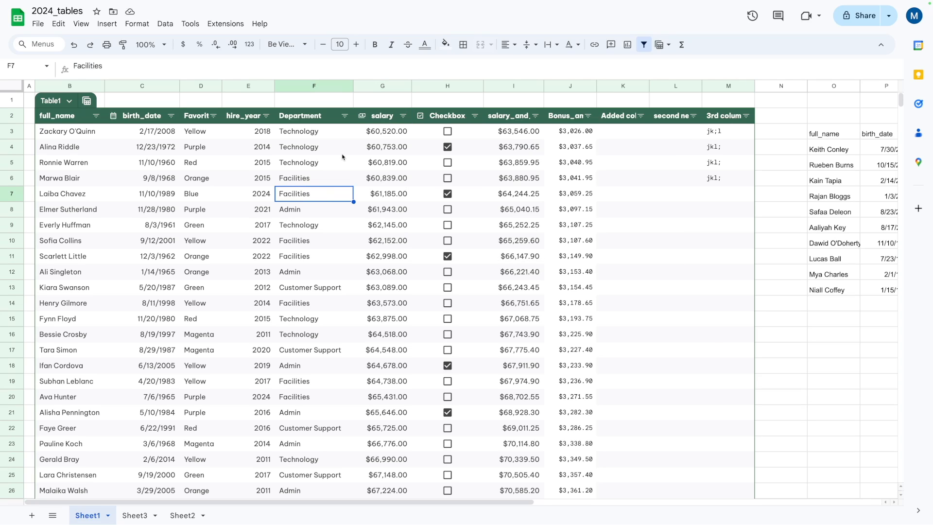
Open the saved Technology Salaries view of Table1 and browse its department groups.
click(88, 104)
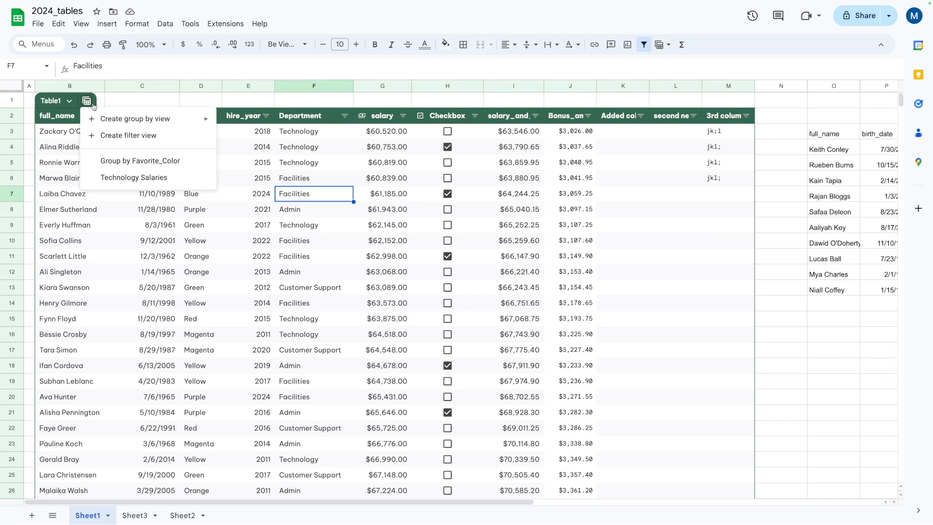
mouse_move(100, 124)
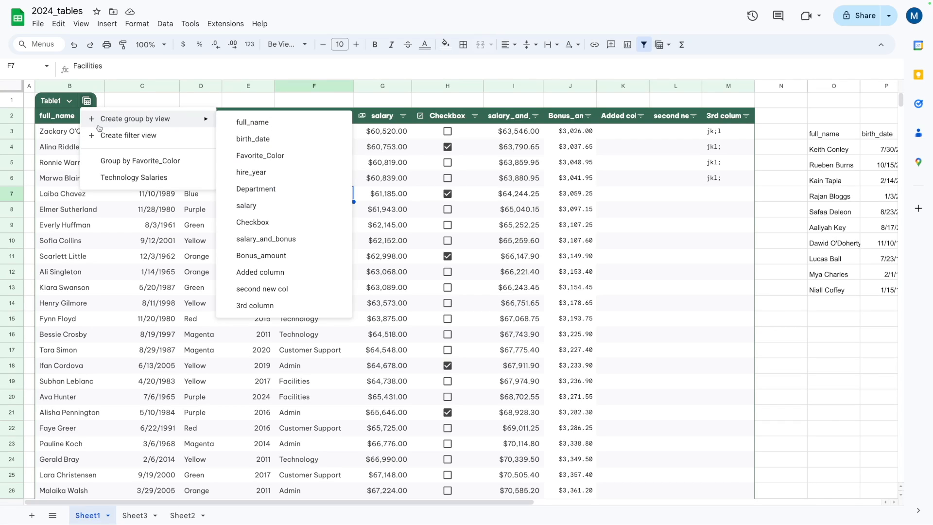
click(117, 177)
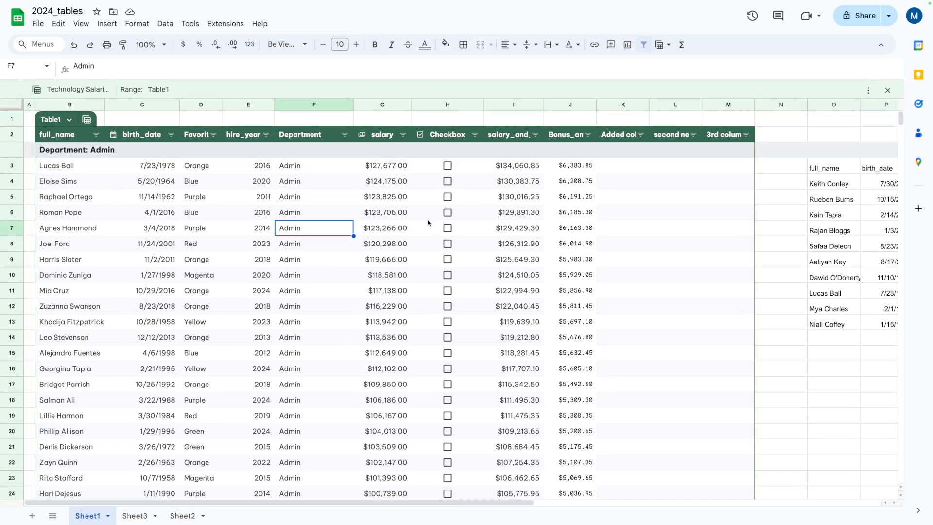
click(400, 214)
scroll(322, 230, down, 10)
scroll(322, 231, down, 15)
scroll(311, 247, up, 20)
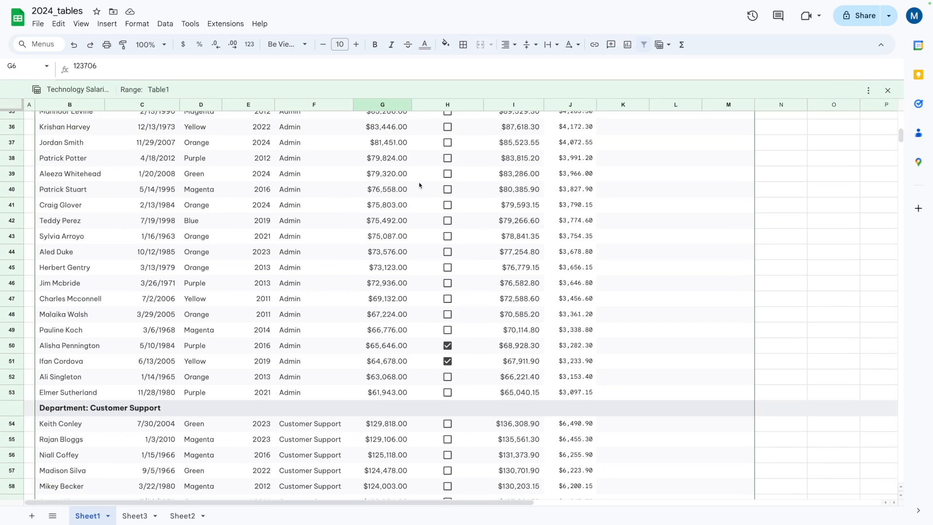
Filter the Technology Salaries view's Department column to show only Technology.
click(344, 135)
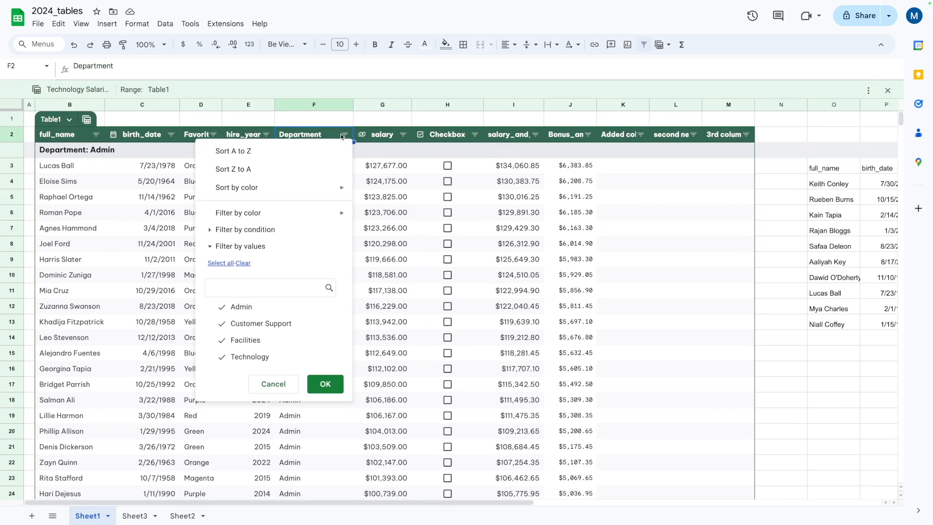
click(245, 341)
click(261, 324)
click(241, 306)
click(326, 384)
click(381, 233)
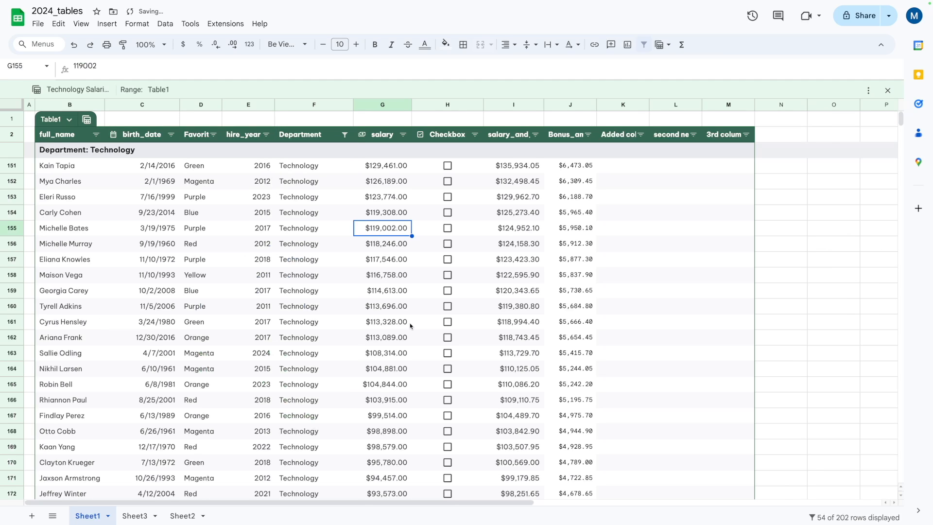
Look for the query output beside the filtered table and undo the Department filter.
scroll(371, 477, right, 10)
scroll(621, 462, left, 10)
scroll(550, 425, right, 10)
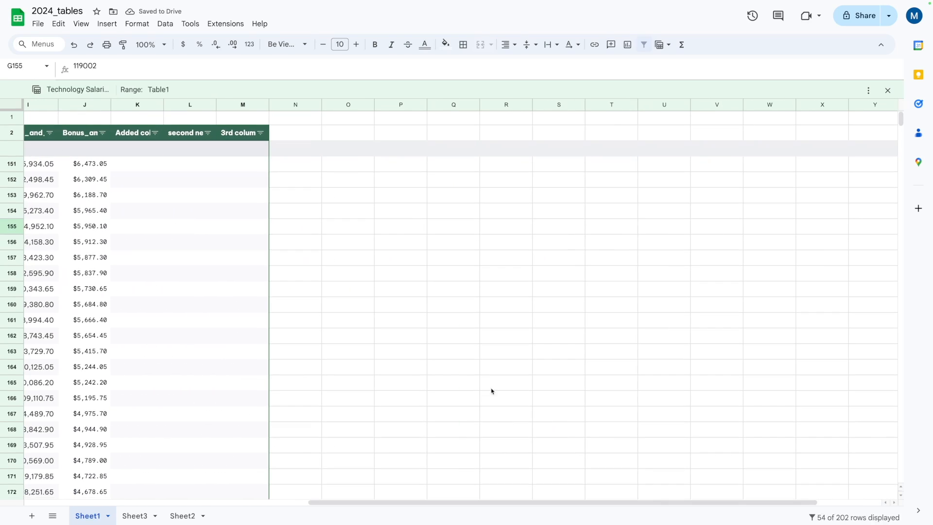
scroll(457, 379, down, 20)
scroll(370, 376, up, 20)
scroll(311, 384, up, 5)
drag(387, 501, 236, 471)
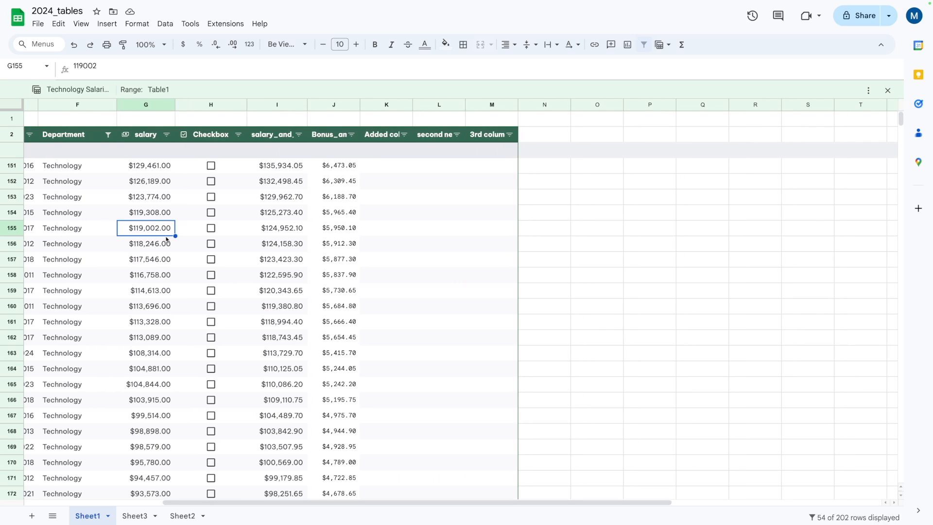
key(ctrl+z)
Copy the QUERY formula from O3 on Sheet1 into D23 on Sheet3.
click(591, 173)
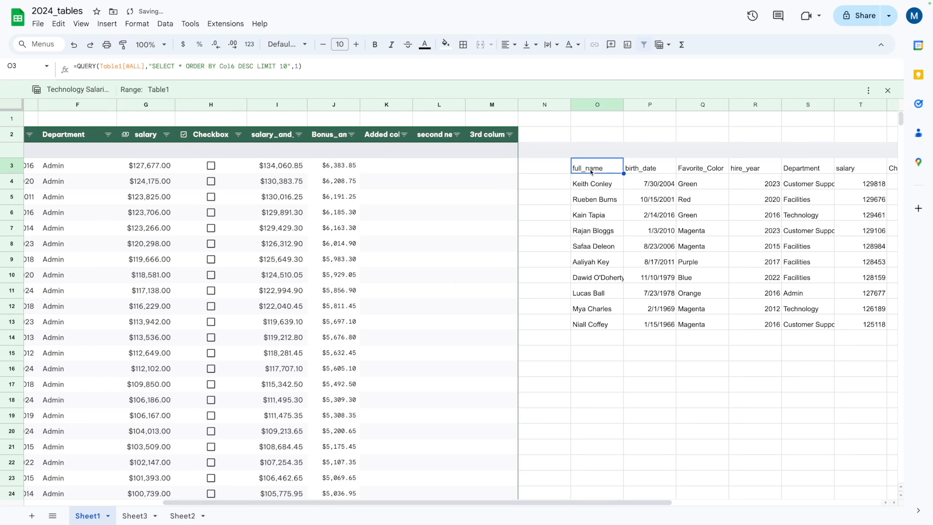
key(ctrl+a)
key(ctrl+c)
click(133, 517)
click(189, 348)
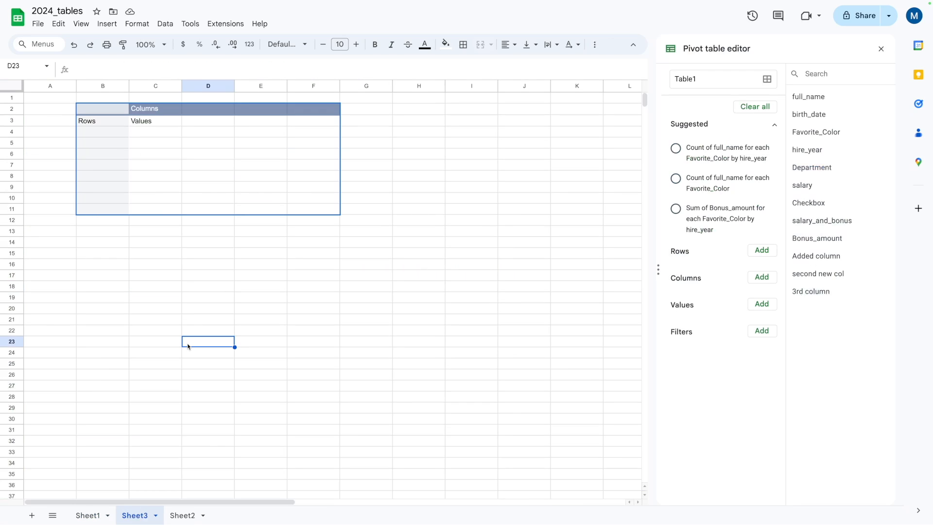
key(ctrl+v)
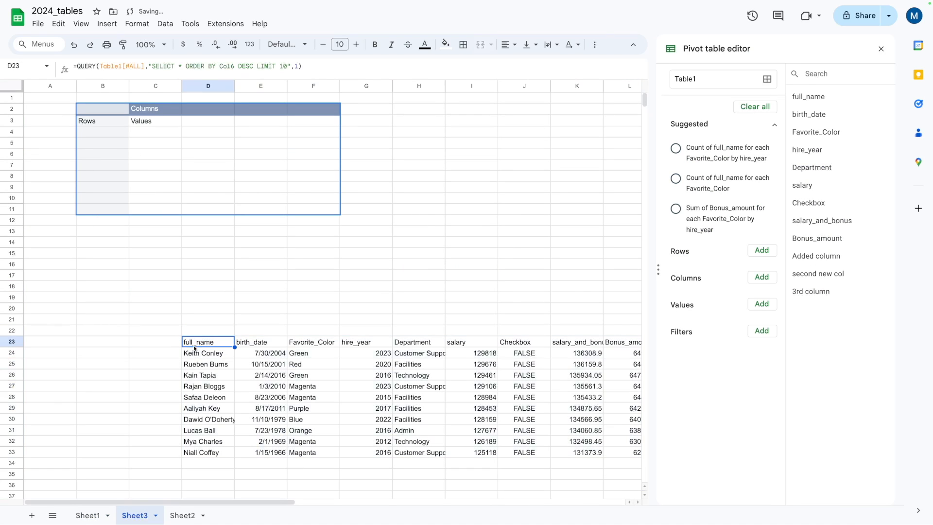
Filter the Department column of Sheet1's Technology Salaries view to show only Technology.
click(107, 520)
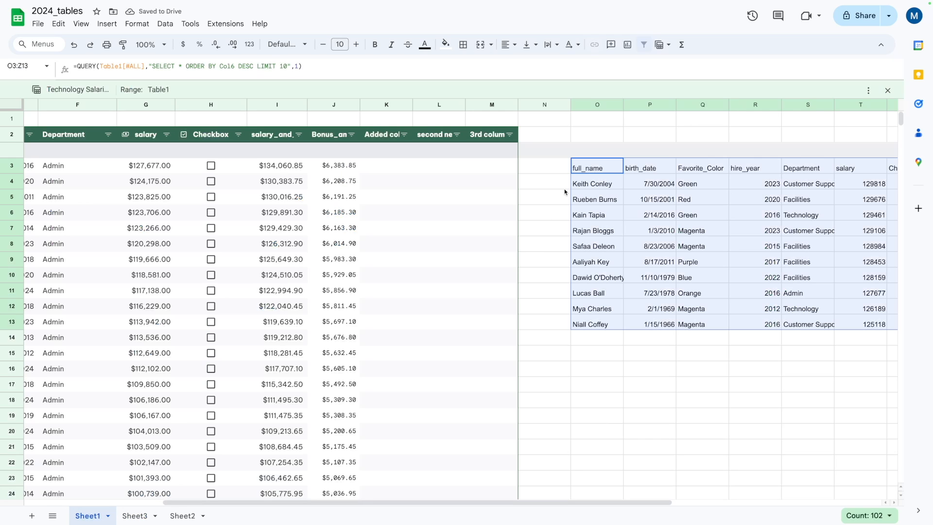
click(559, 184)
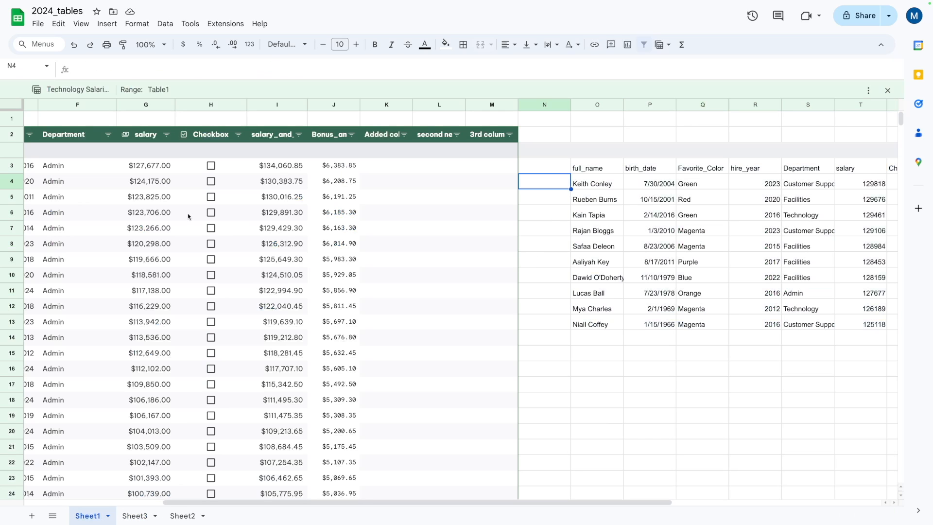
click(108, 135)
click(148, 306)
click(148, 323)
click(148, 340)
click(224, 386)
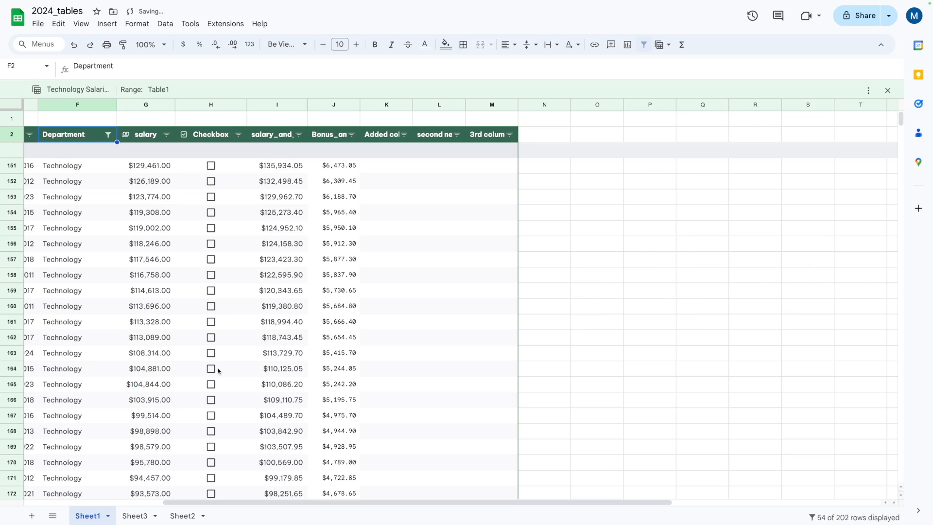
Compare the QUERY output on Sheet3 with the filtered Technology Salaries view on Sheet1.
click(141, 517)
click(265, 375)
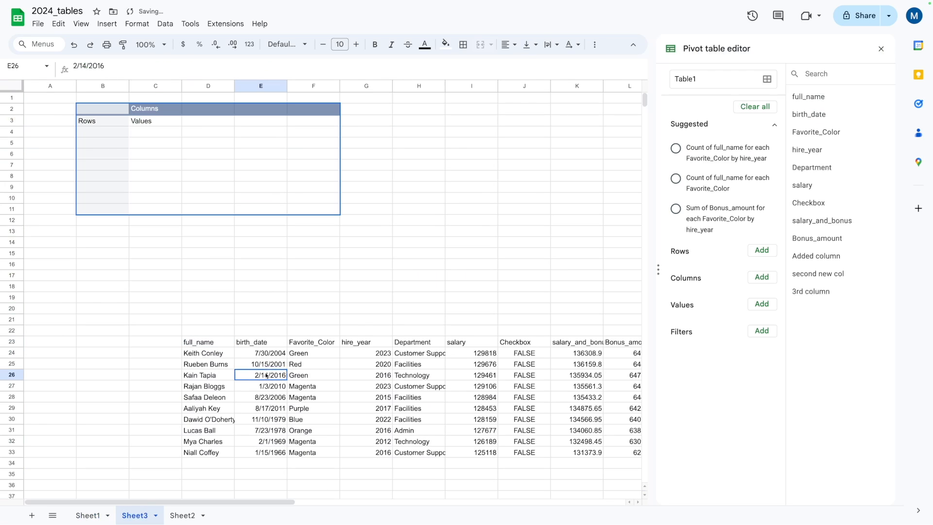
drag(264, 502, 100, 493)
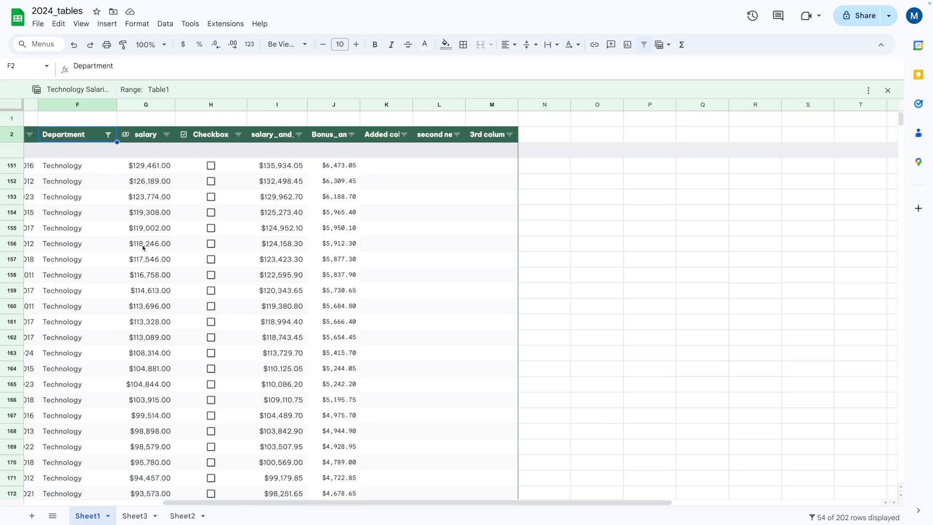
drag(238, 501, 9, 468)
scroll(168, 384, down, 8)
scroll(170, 383, up, 8)
Build Sheet3's pivot table from the suggested count of full_name for each Favorite_Color.
click(135, 517)
drag(155, 319, 143, 298)
click(117, 135)
click(157, 135)
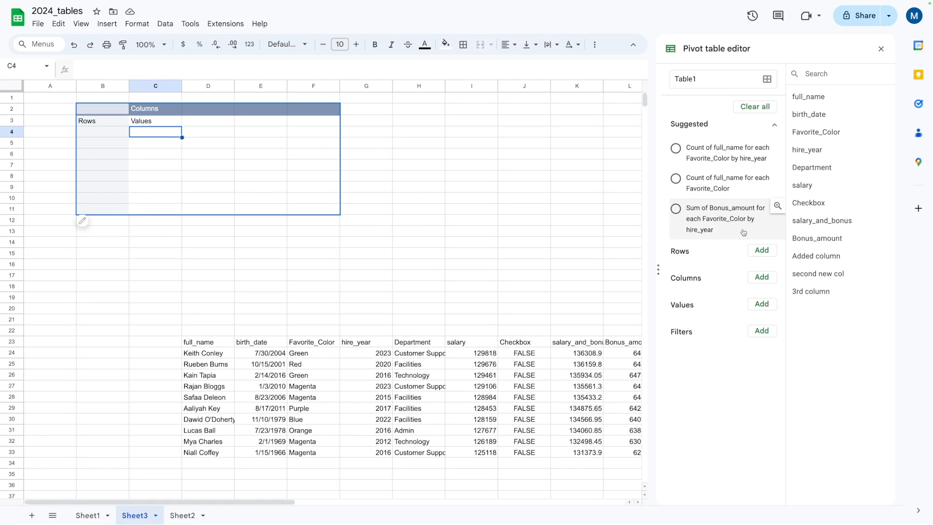
click(716, 195)
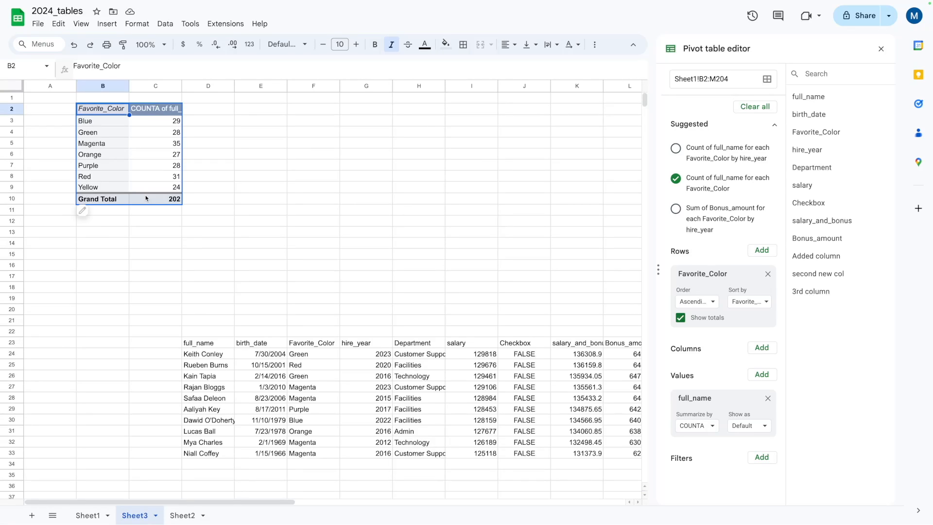
Close the Technology Salaries view on Sheet1 and filter Table1's Department column directly to show only Technology.
click(87, 515)
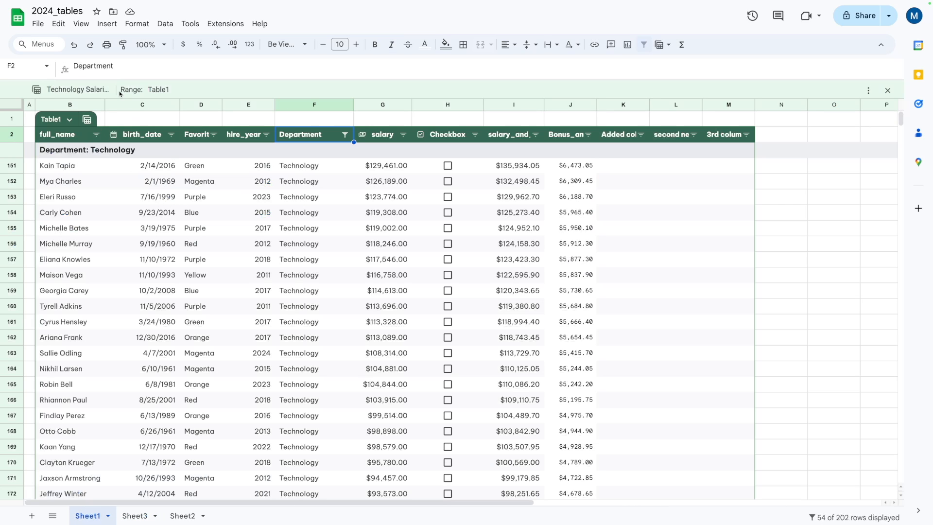
click(888, 91)
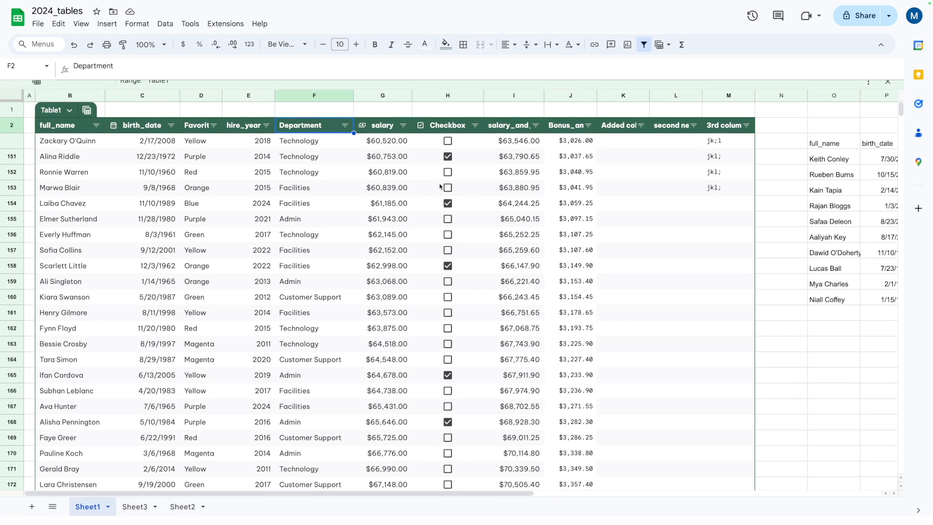
click(261, 181)
click(345, 116)
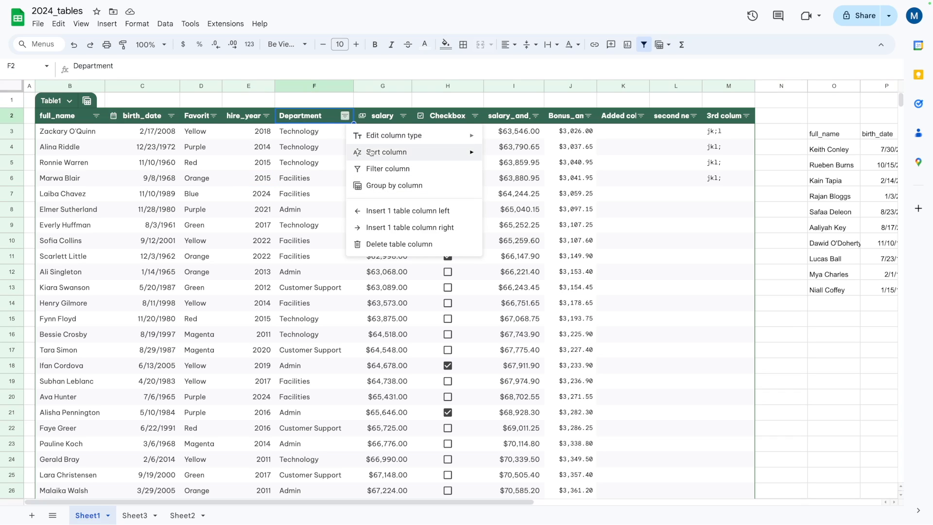
click(380, 168)
click(246, 320)
click(253, 305)
click(245, 291)
click(327, 362)
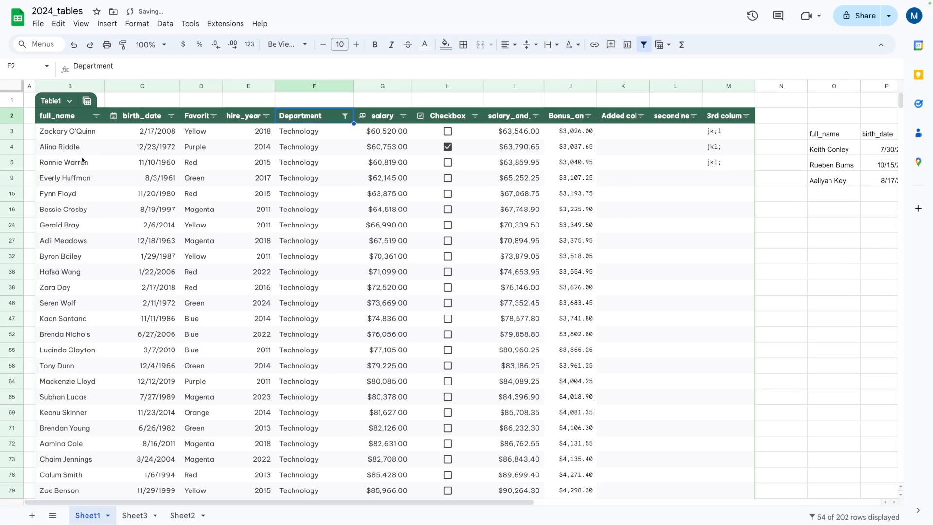
Select all filtered full_name values in Table1 to count them, and examine Sheet3's pivot table and QUERY output for any filter effect.
click(75, 136)
key(ctrl+shift+Down)
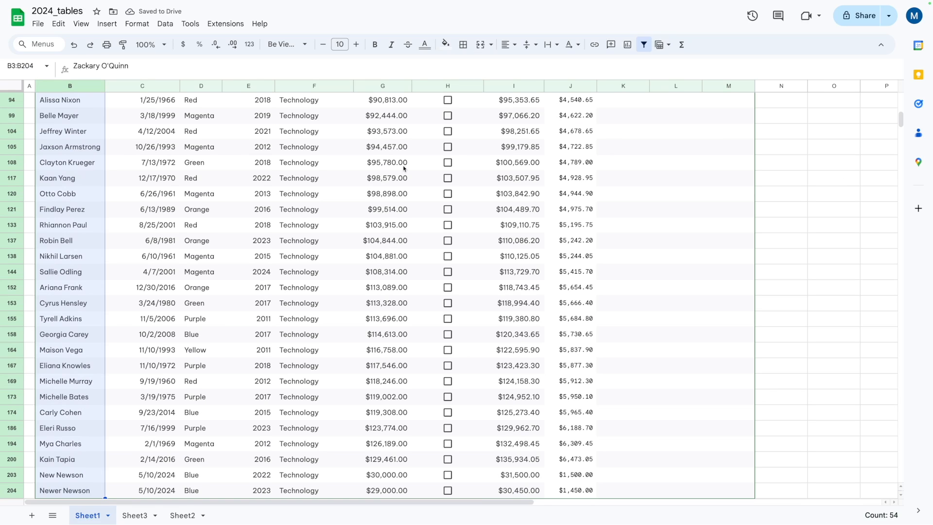
click(136, 515)
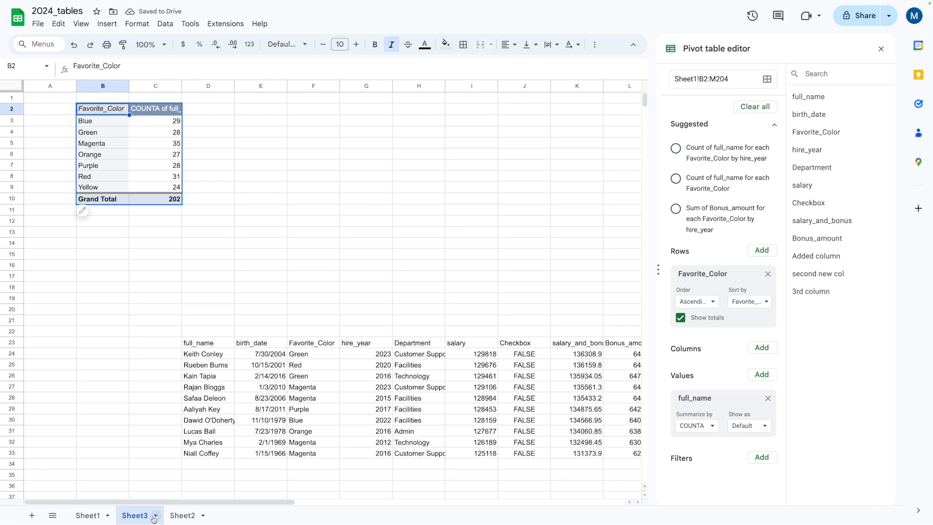
click(311, 355)
click(409, 377)
key(Right)
key(Right)
key(Right)
key(Right)
key(Left)
key(Left)
key(Left)
key(Left)
key(Left)
key(Left)
key(Left)
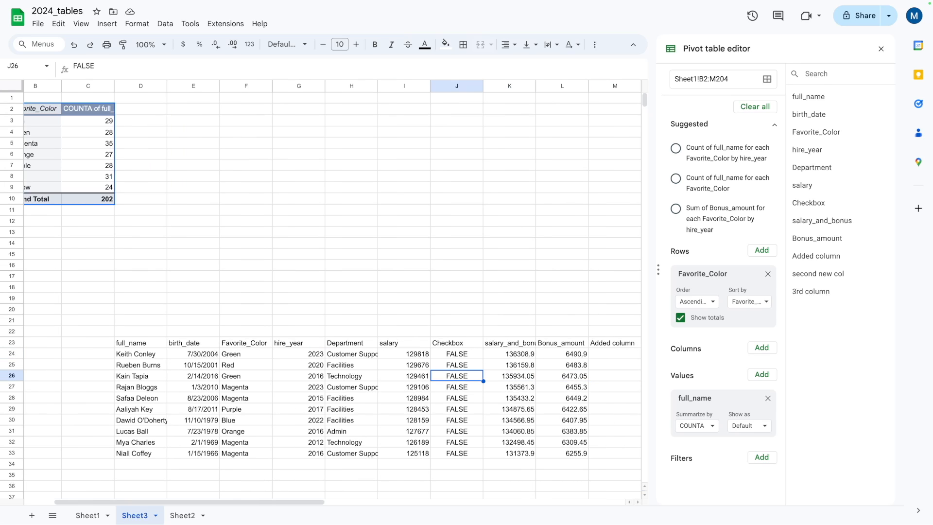
key(Left)
key(Left)
key(Left)
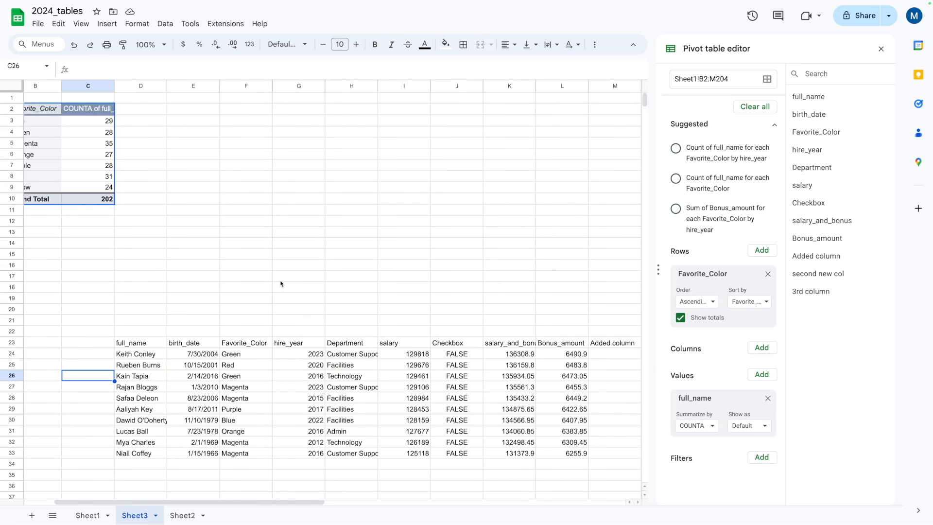
click(171, 279)
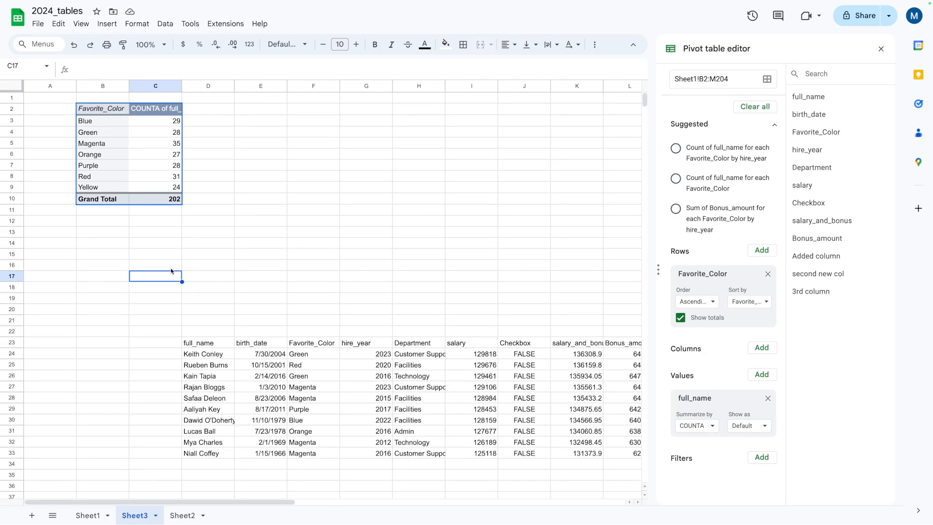
Inspect the Table1 reference in the QUERY formula in D23 on Sheet3 without changing it.
drag(215, 341, 215, 332)
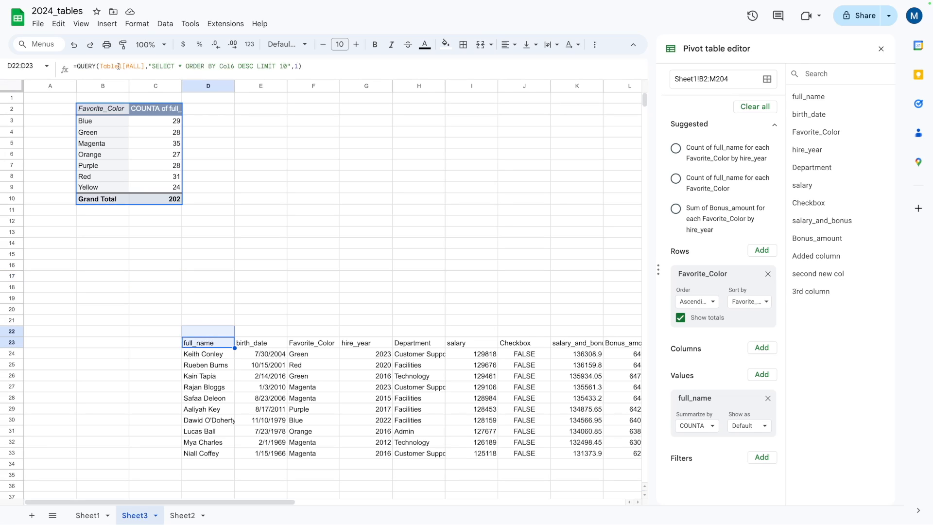
click(119, 66)
double_click(118, 66)
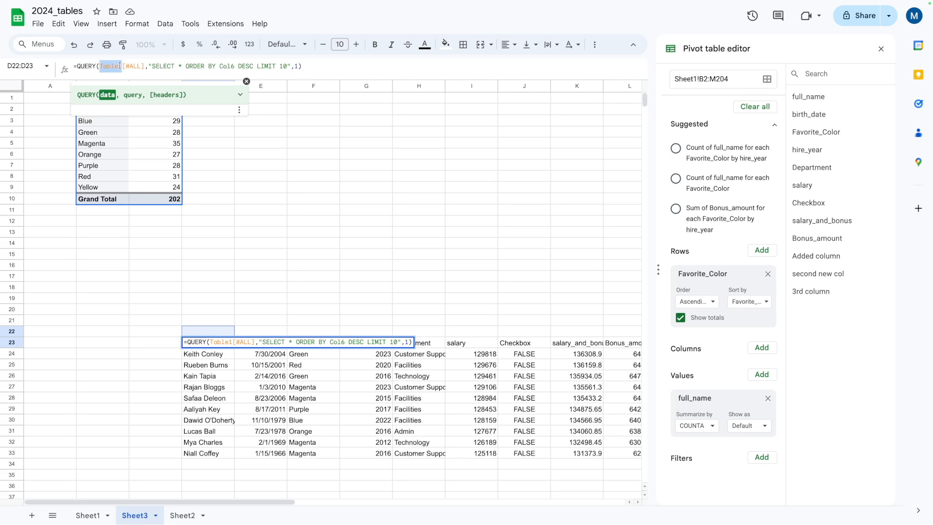
click(127, 224)
click(199, 343)
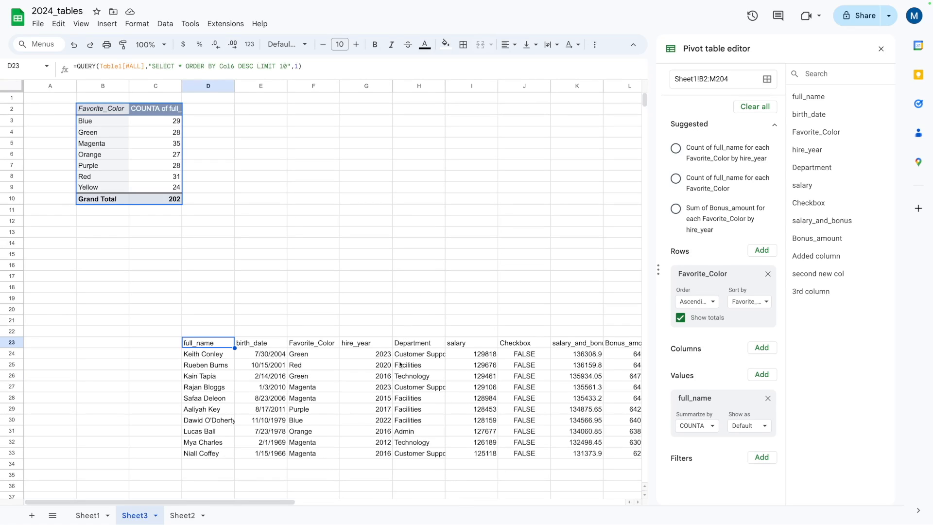
Return to the filtered Table1 on Sheet1 and check whether Convert to table is available for a cell inside it.
click(97, 515)
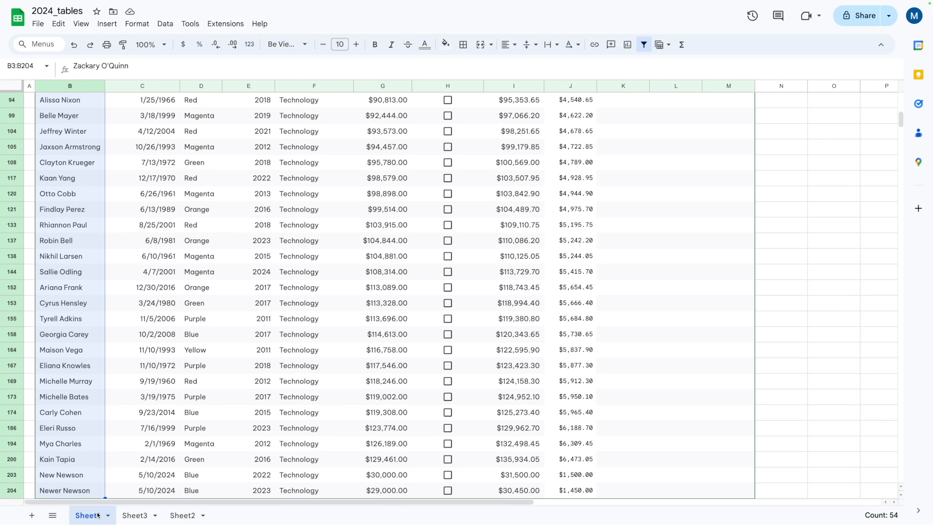
scroll(101, 413, up, 10)
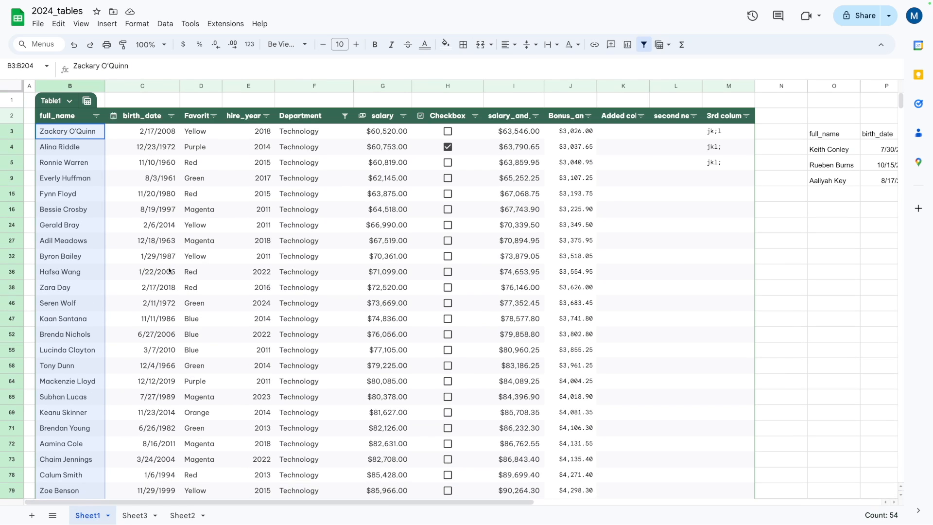
click(265, 332)
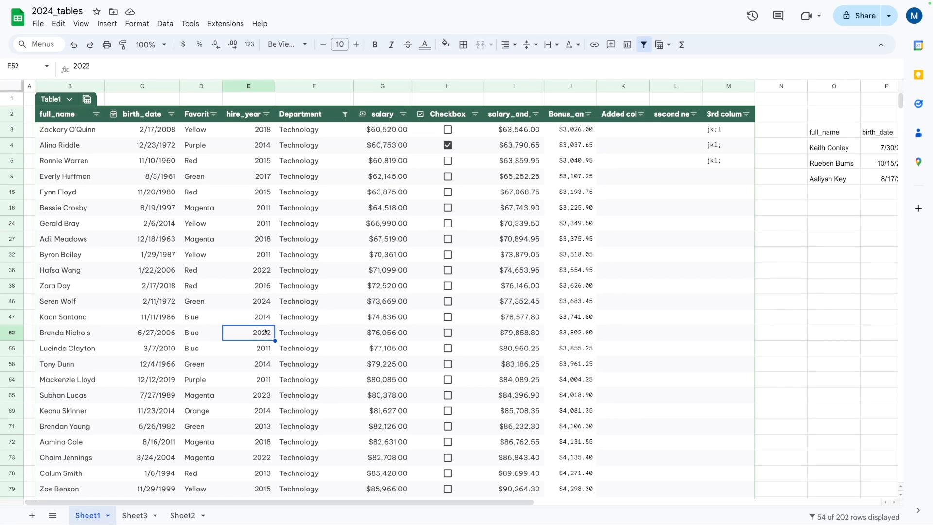
click(133, 25)
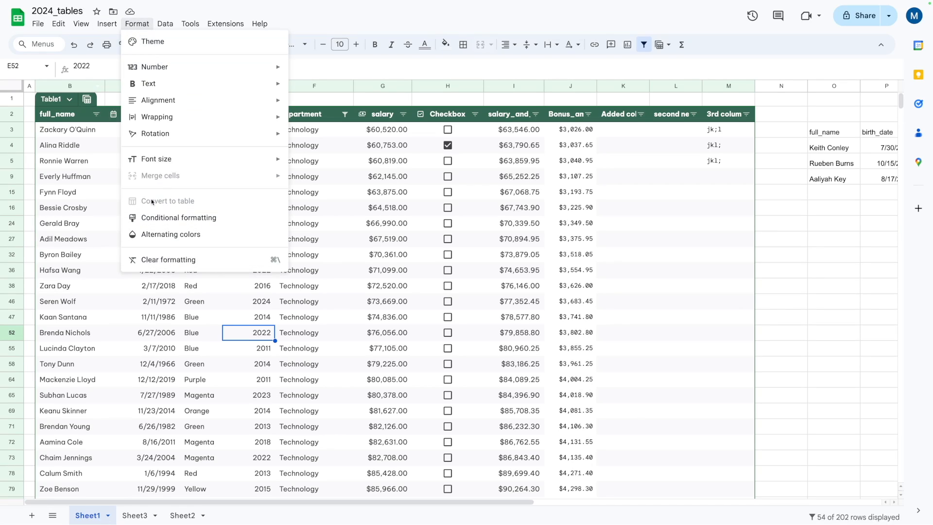
click(100, 183)
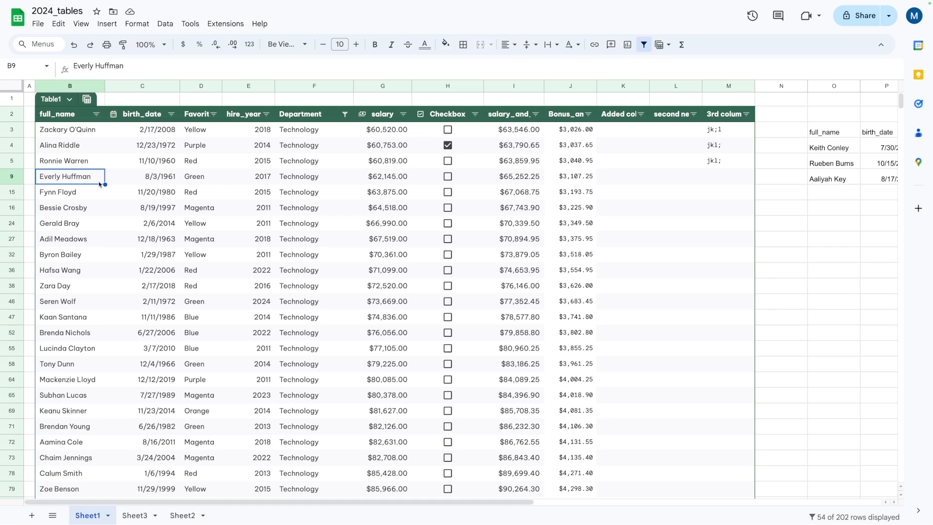